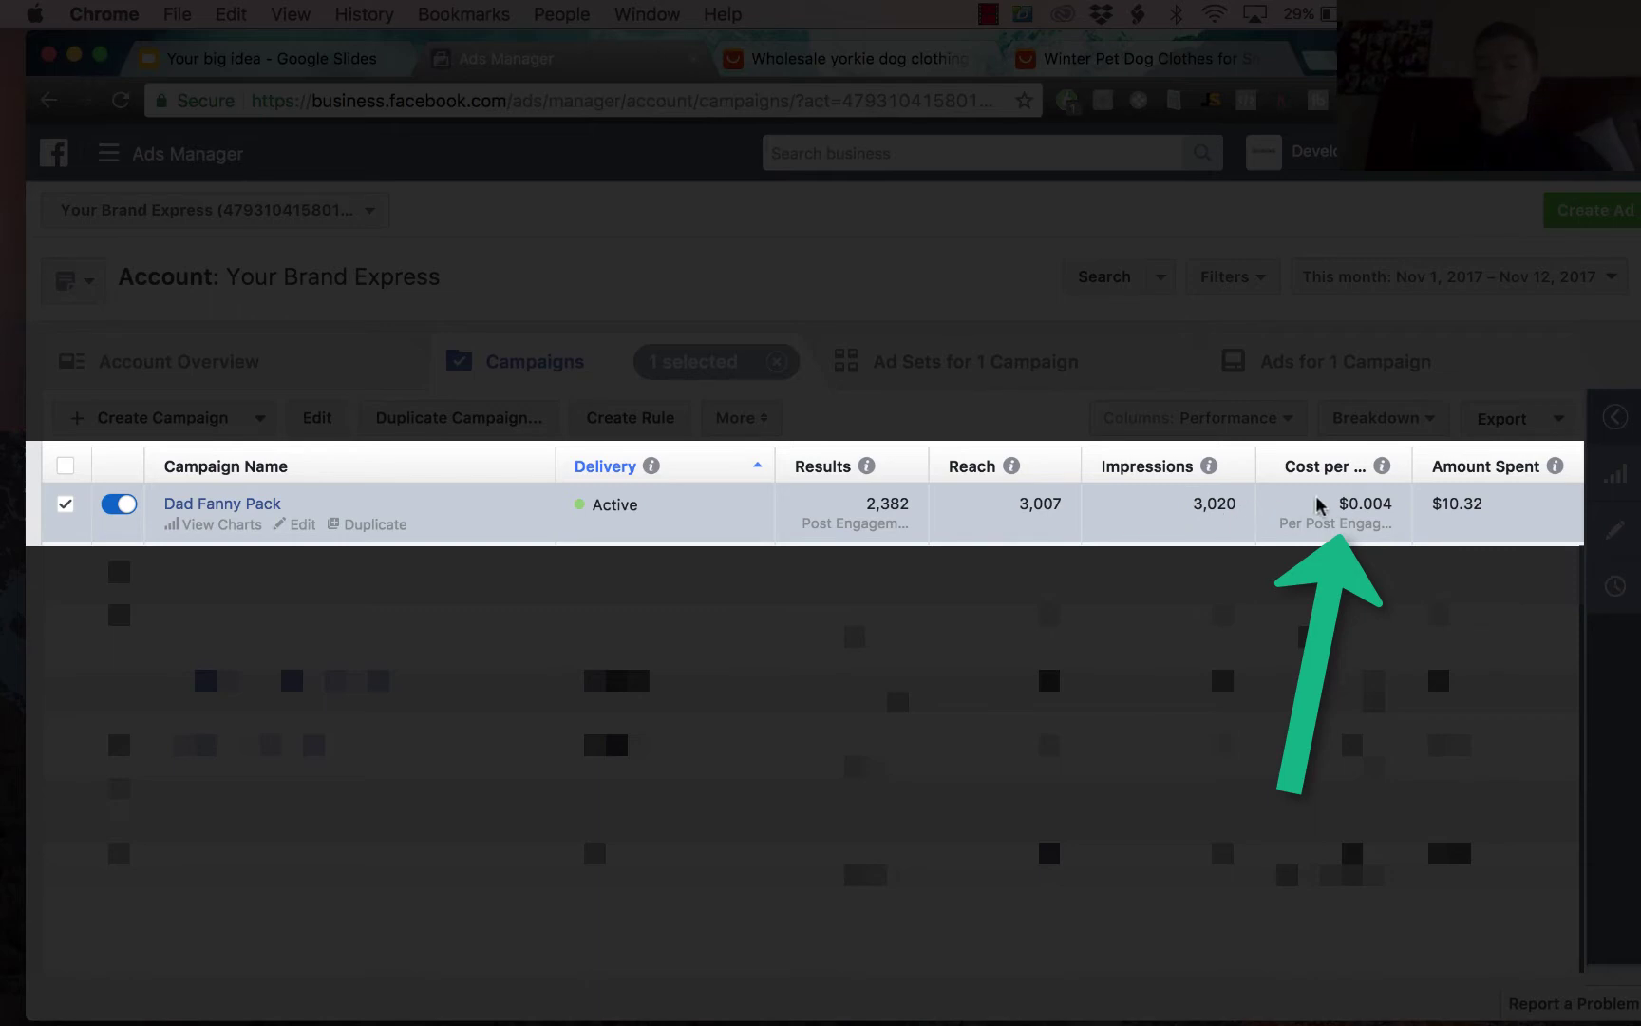
# Step: Open the Dad Fanny Pack campaign's ads and preview its engagement ad in the Desktop News Feed format
pyautogui.moveTo(1341, 498); pyautogui.dragTo(1408, 514)
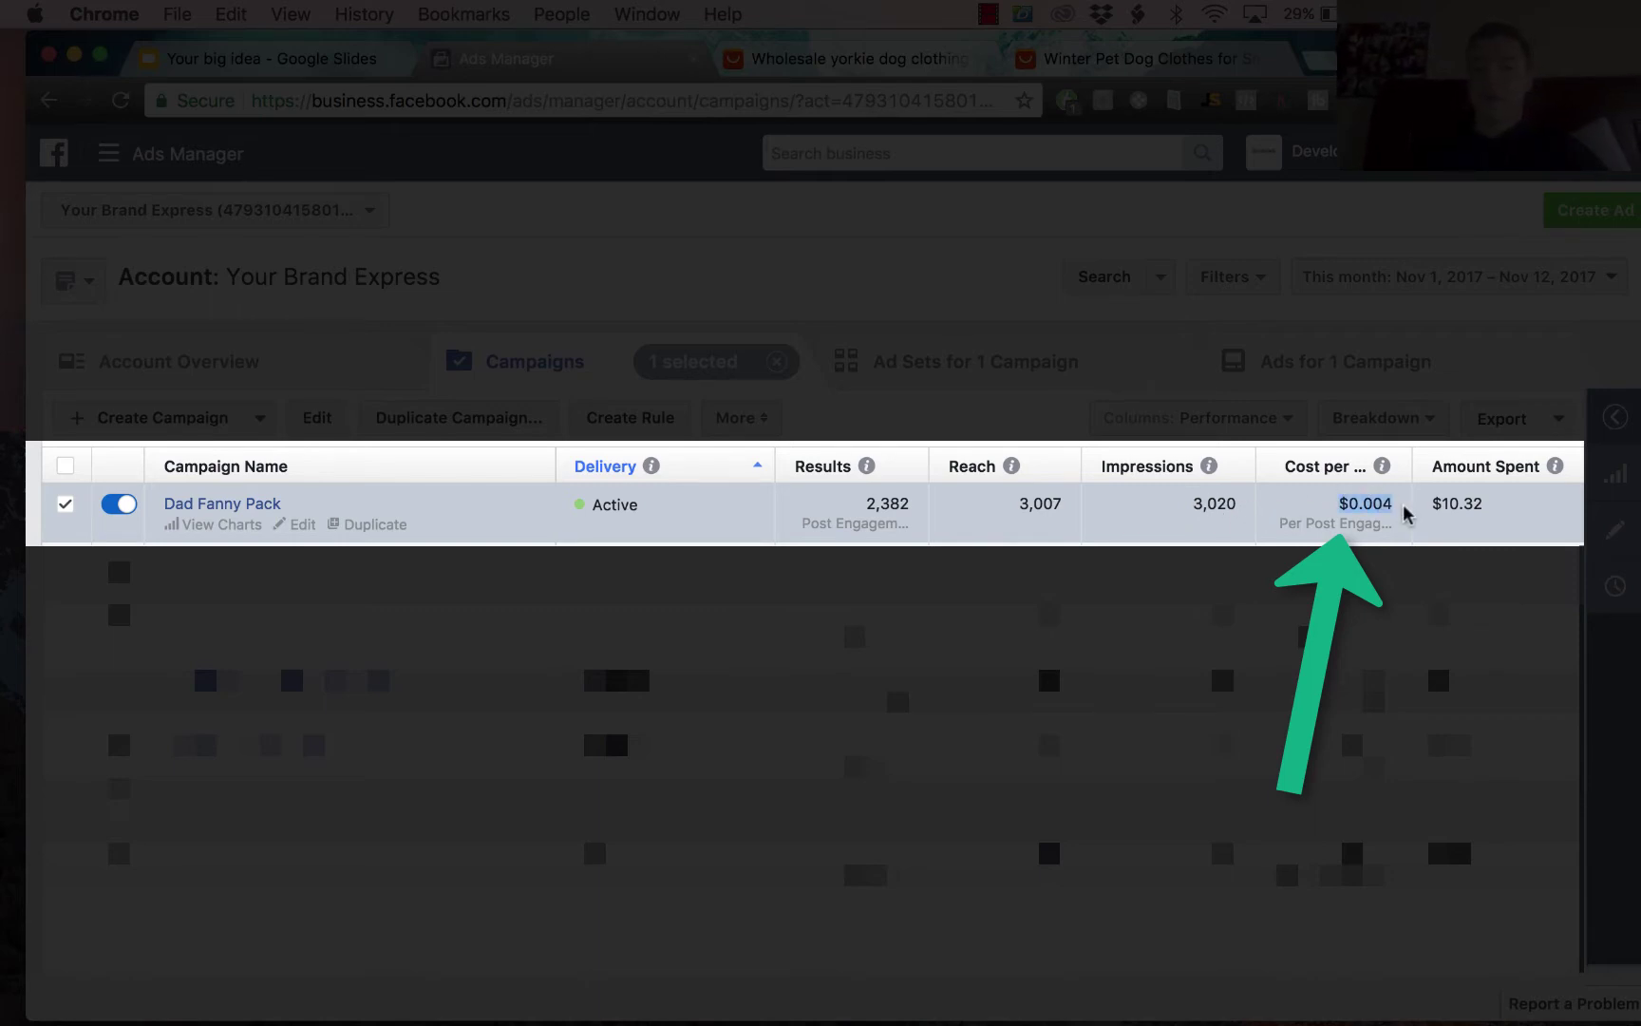
pyautogui.click(1282, 385)
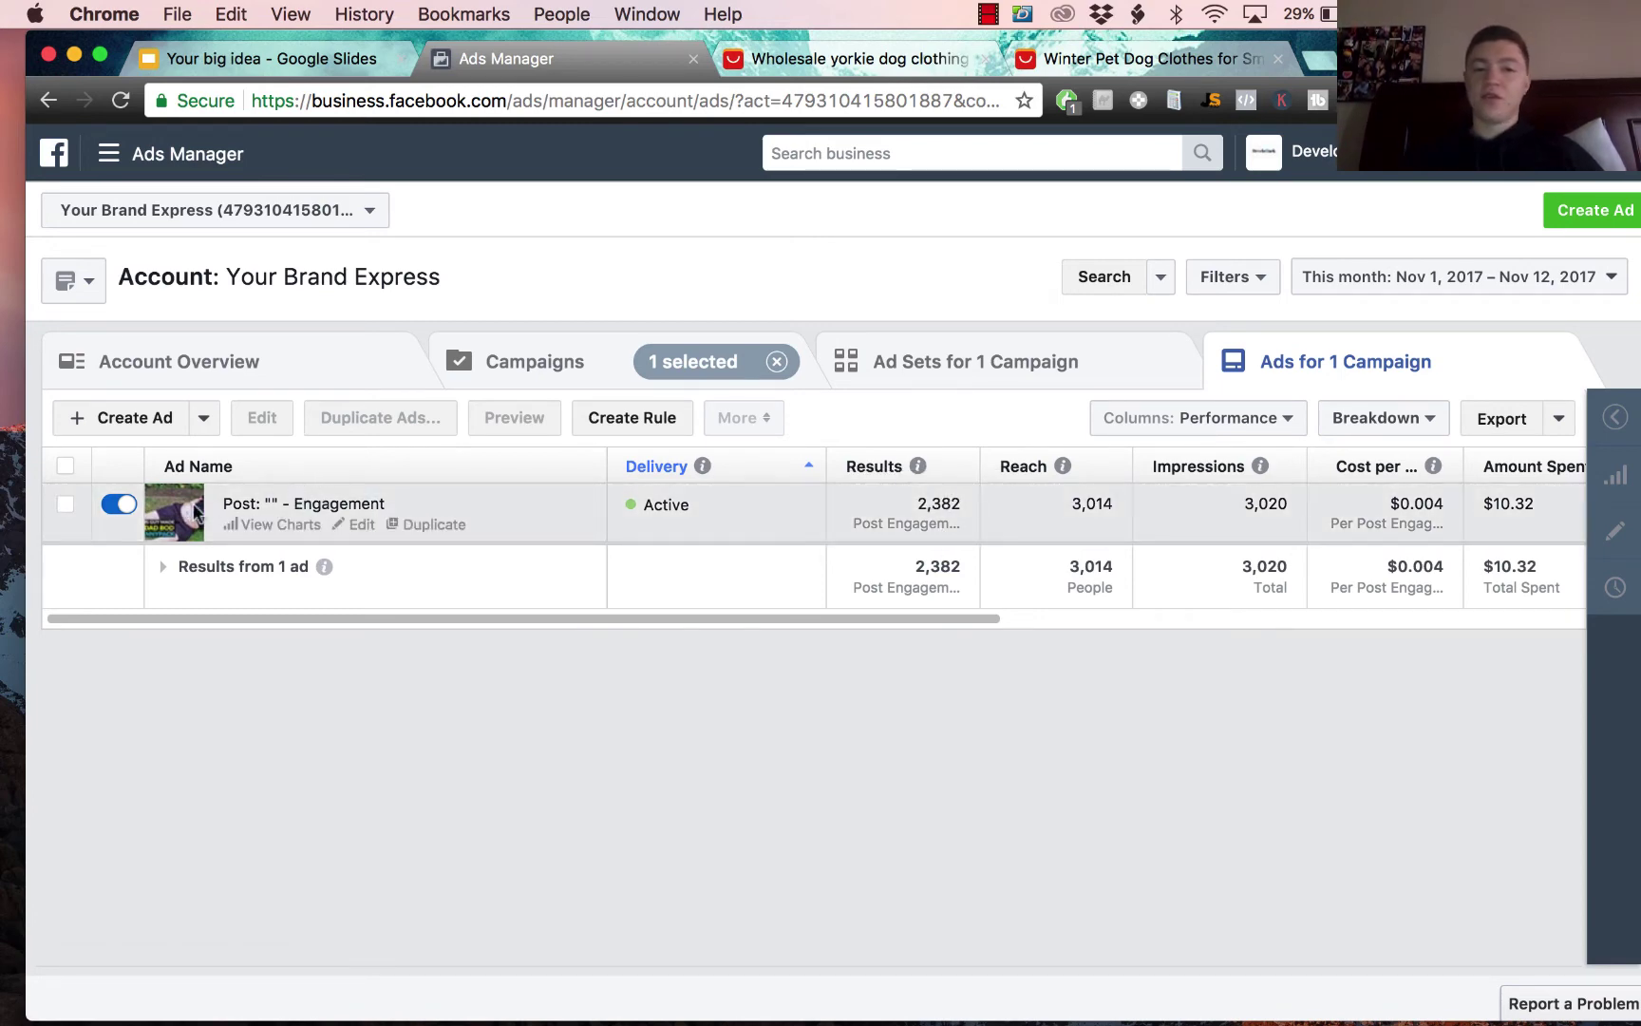
pyautogui.click(66, 508)
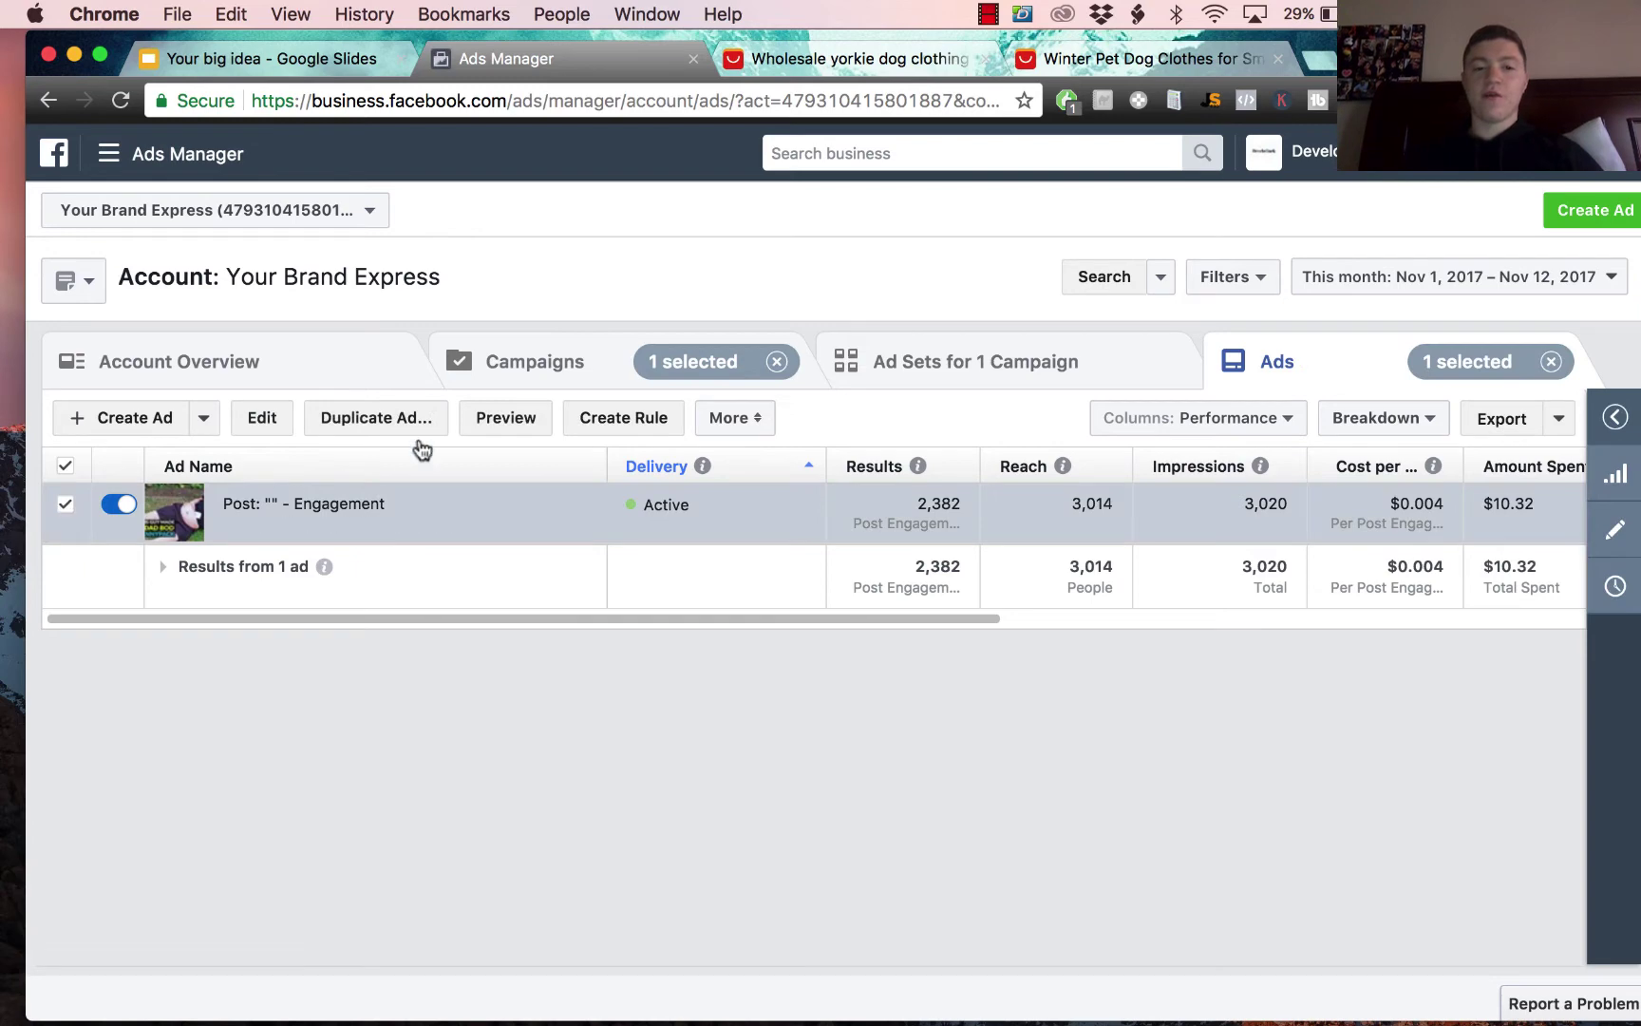
pyautogui.click(516, 426)
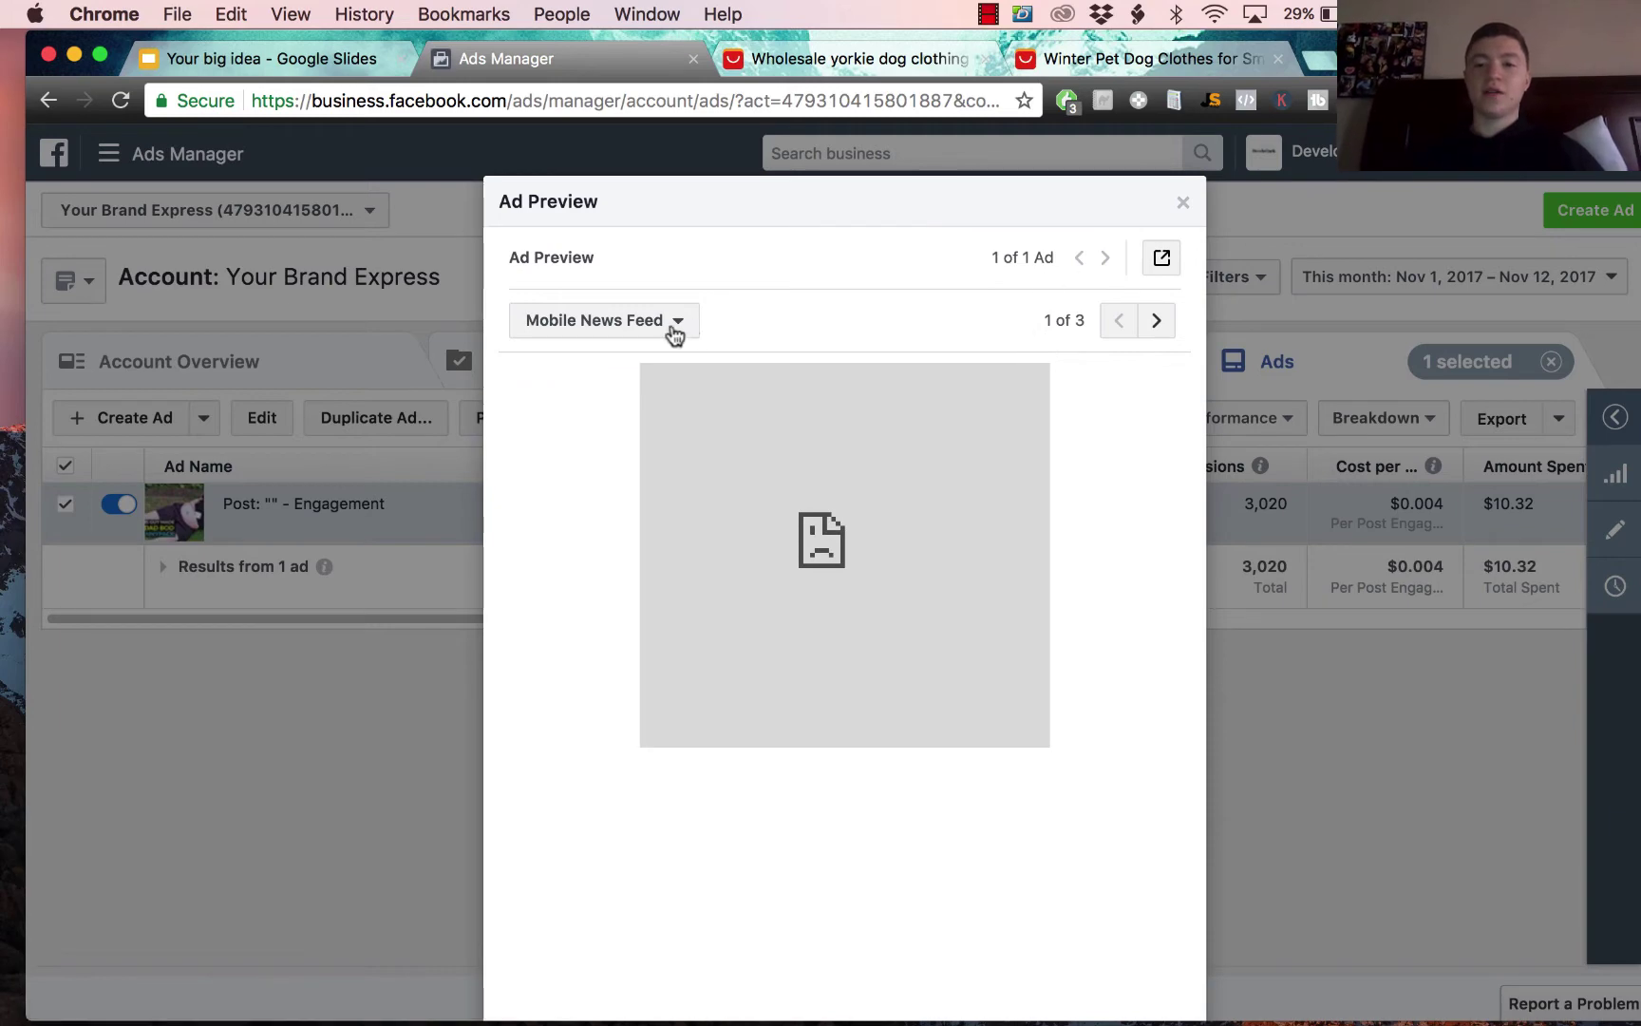
pyautogui.click(673, 328)
pyautogui.click(626, 525)
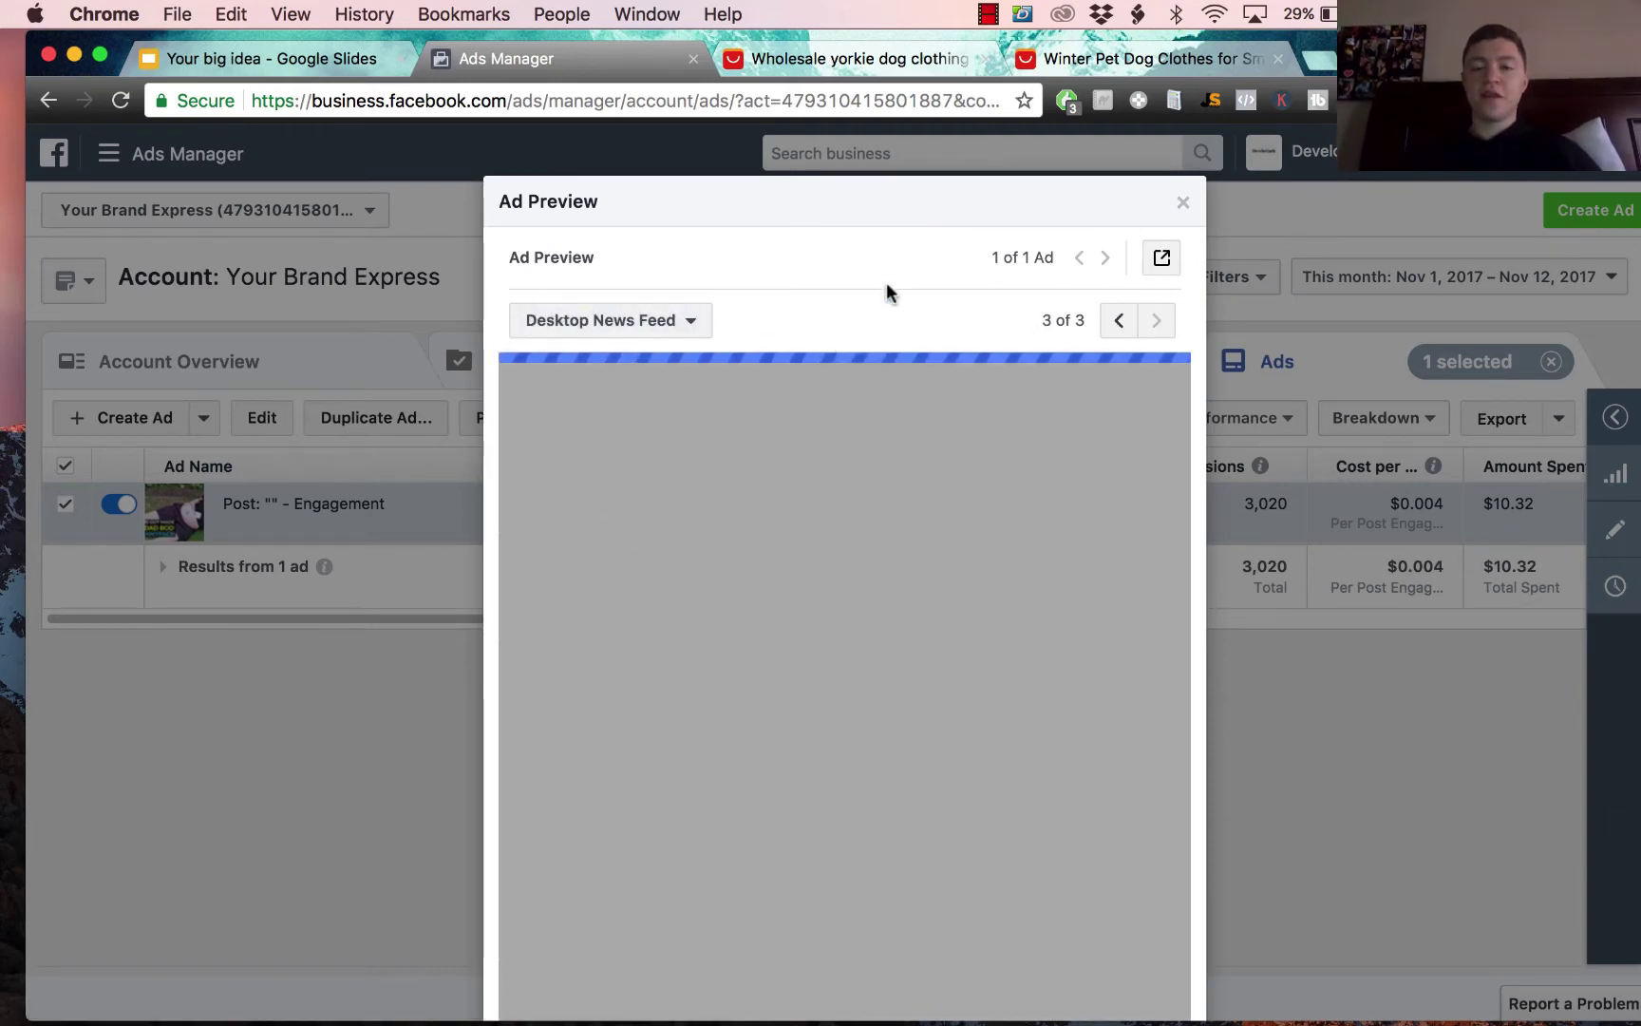
pyautogui.scroll(-2, 911, 260)
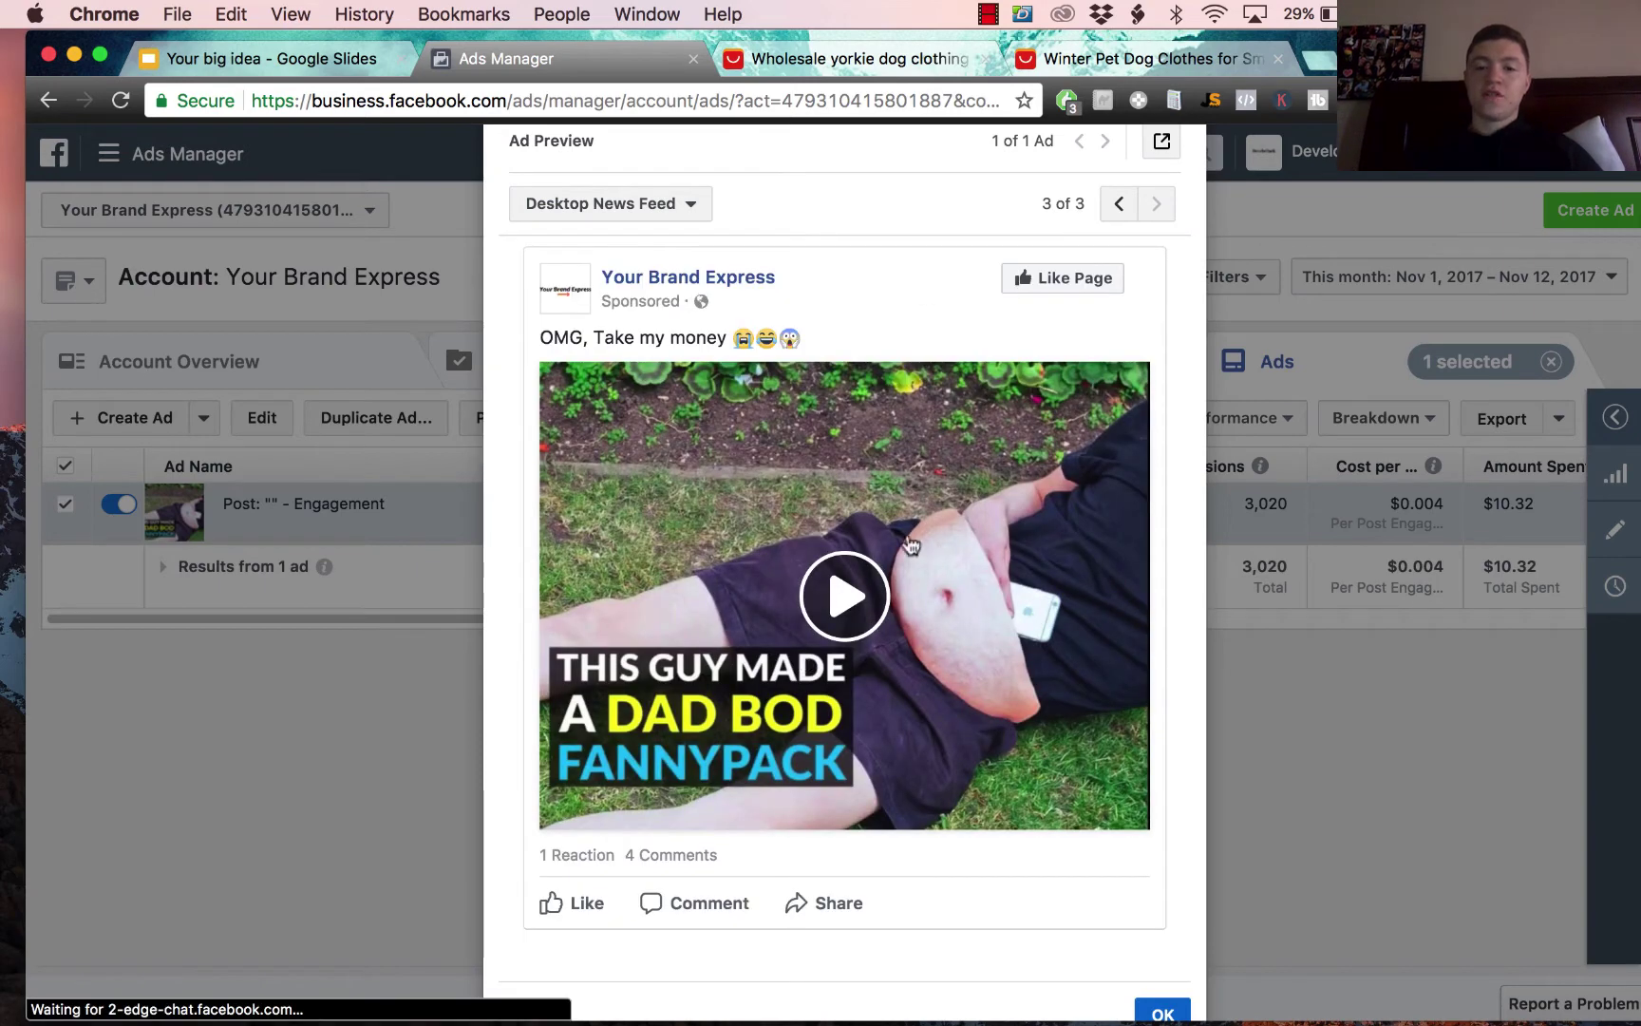
# Step: Play the ad's video in the preview and close the preview
pyautogui.click(861, 596)
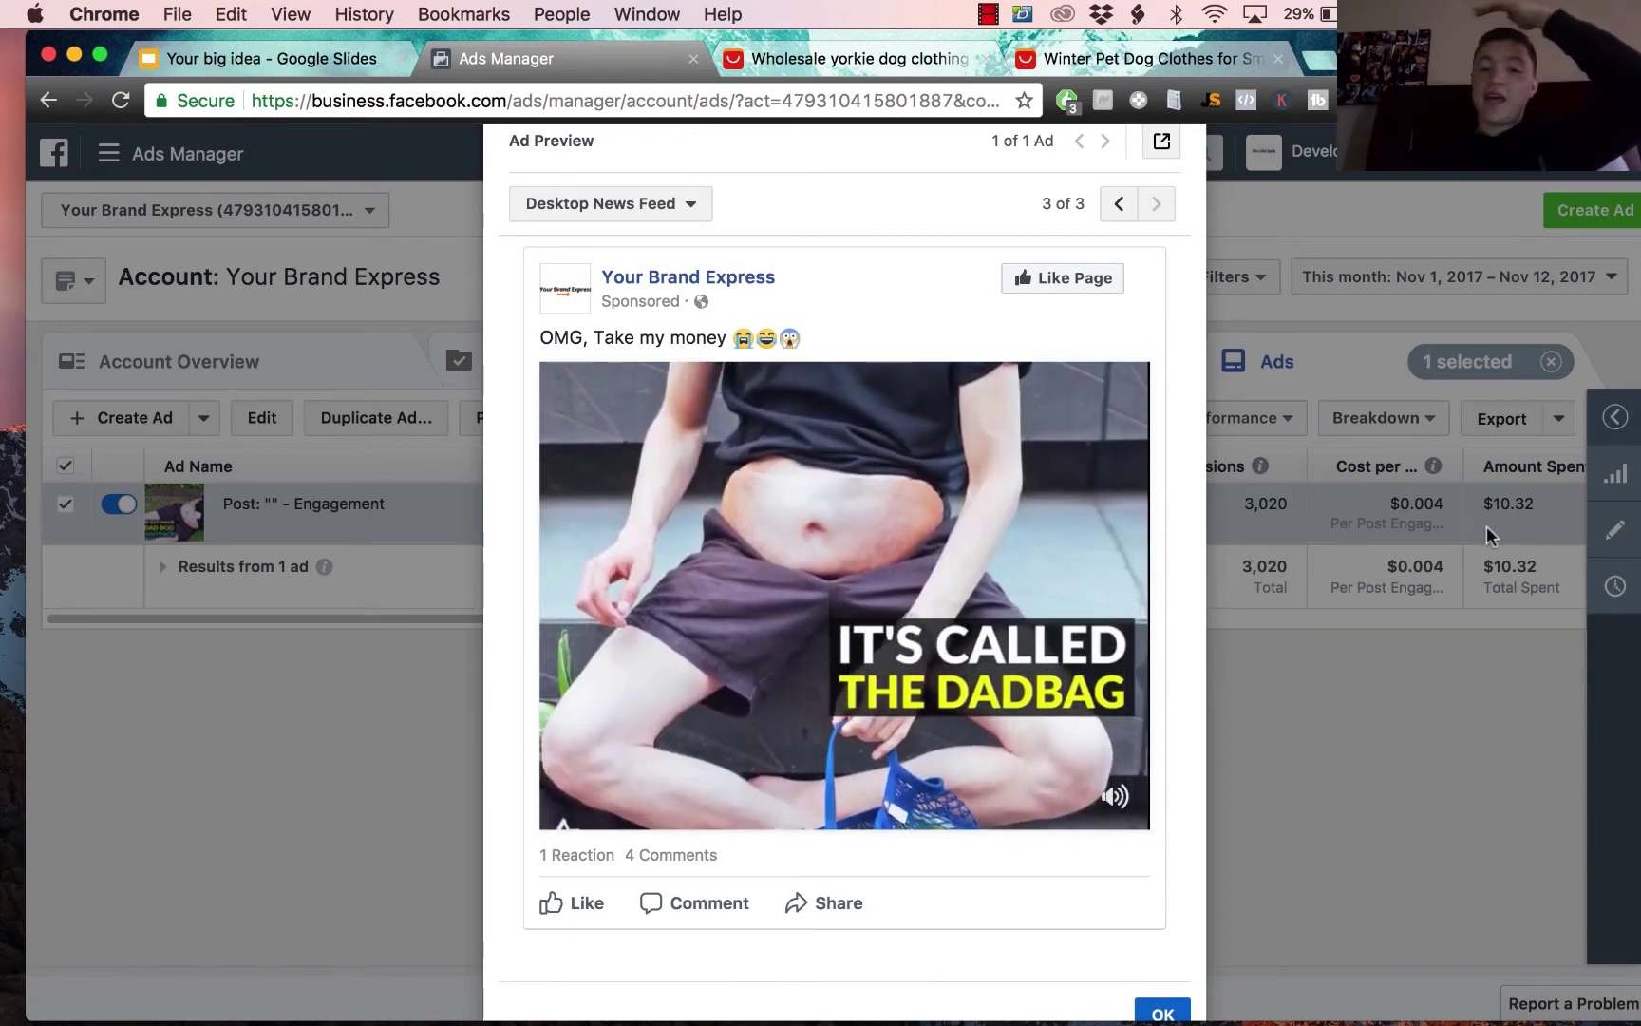
pyautogui.moveTo(846, 481)
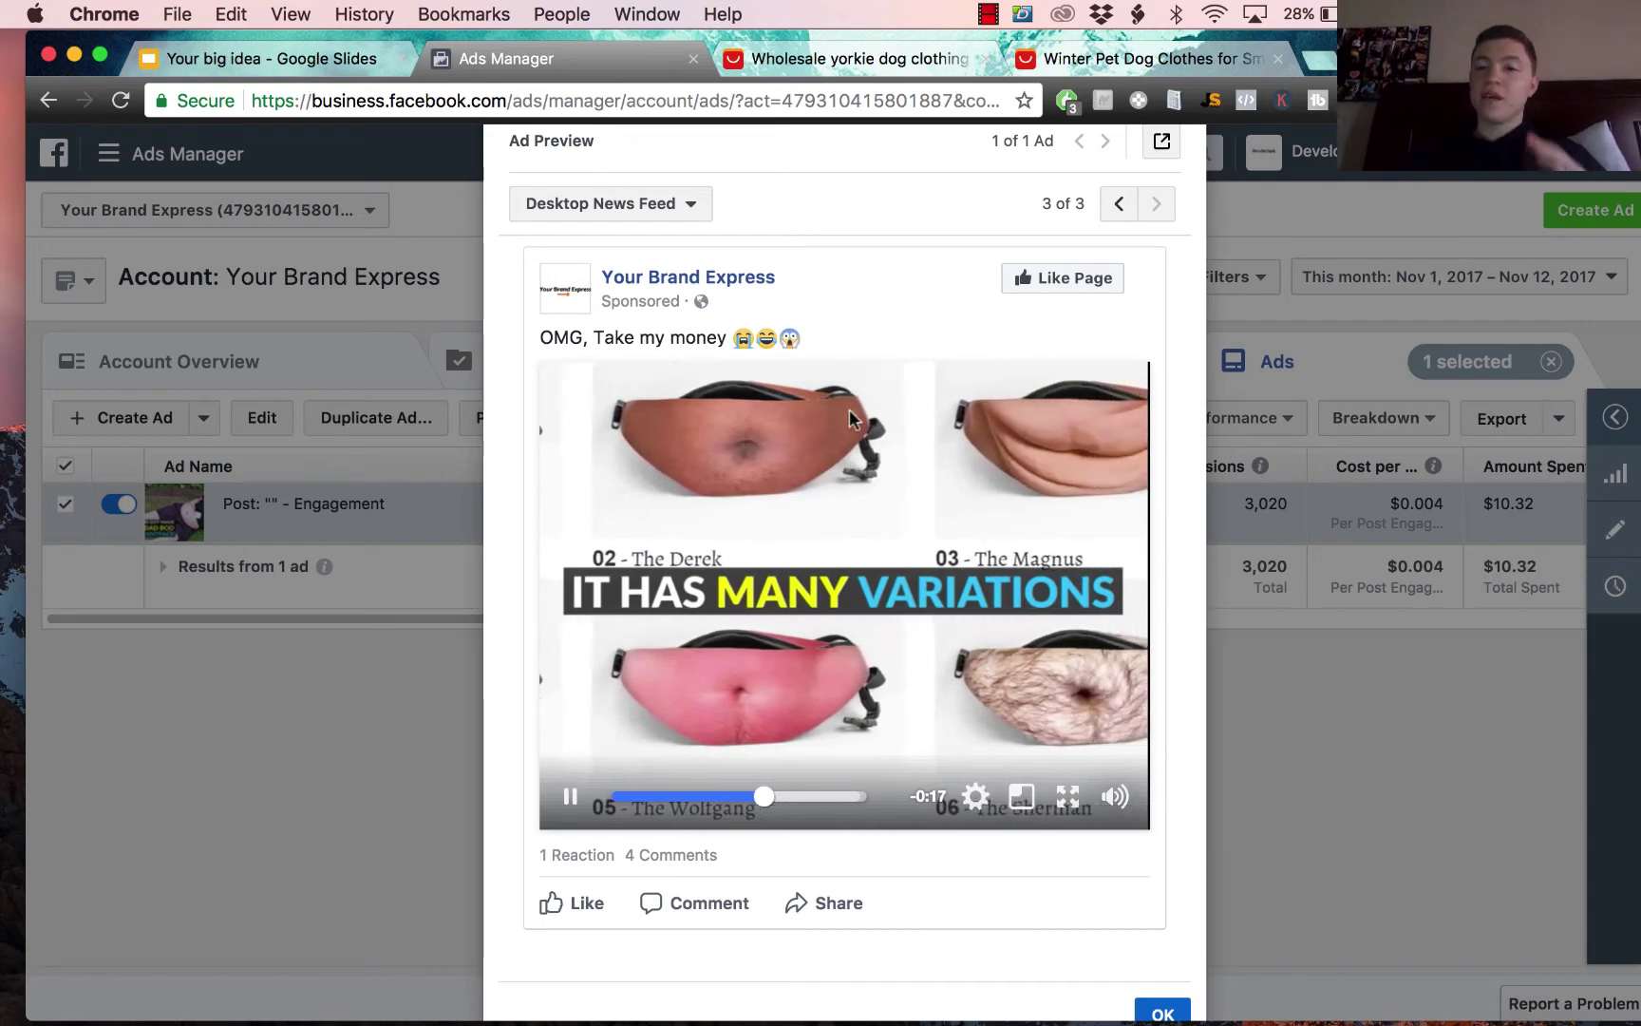
pyautogui.scroll(2, 1154, 261)
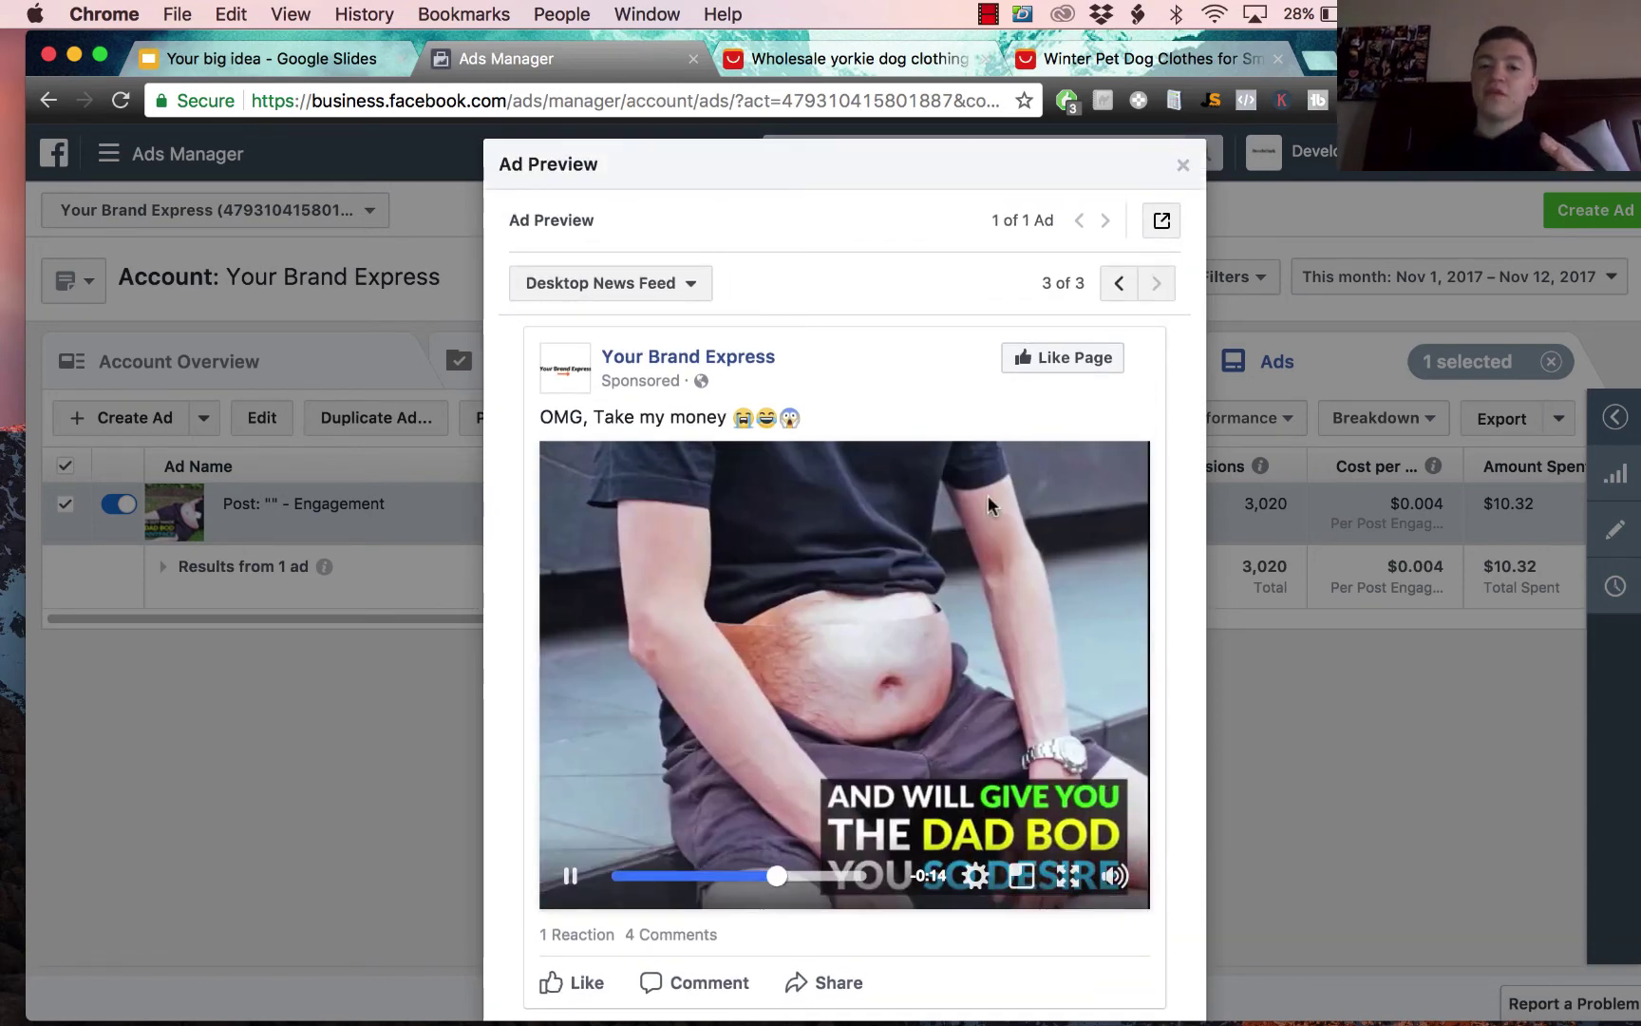
pyautogui.click(1182, 168)
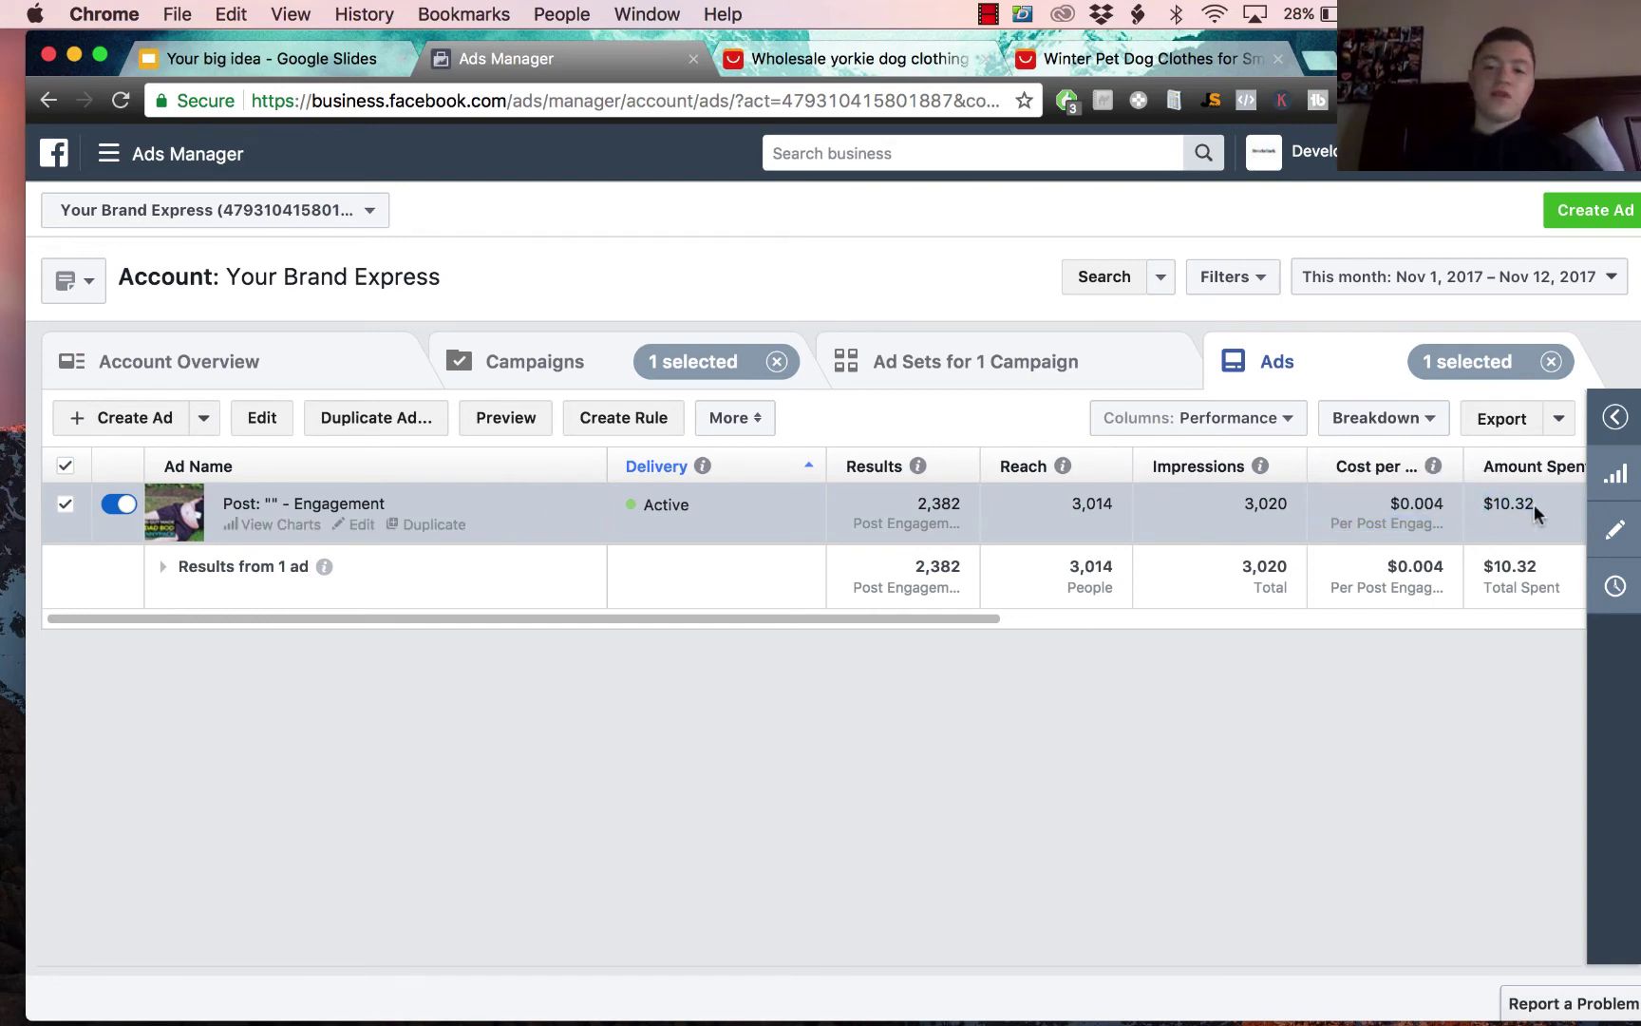
# Step: Go to Audiences and start a new Custom Audience based on Video engagement
pyautogui.click(122, 163)
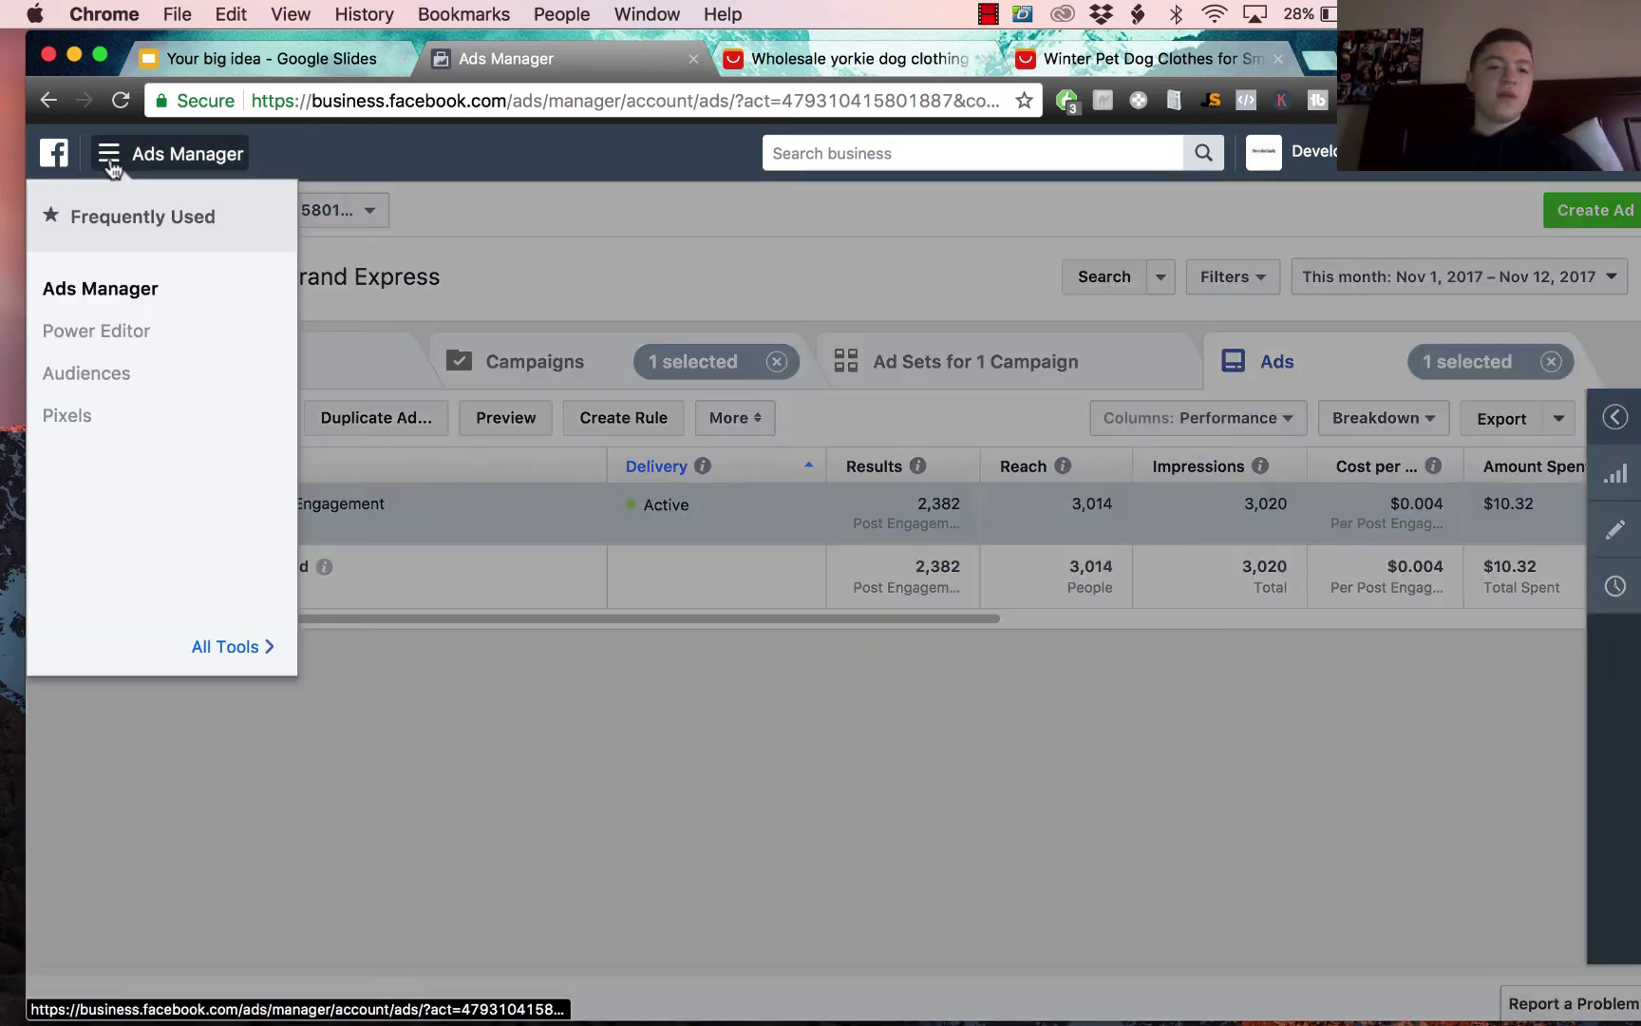
pyautogui.click(107, 394)
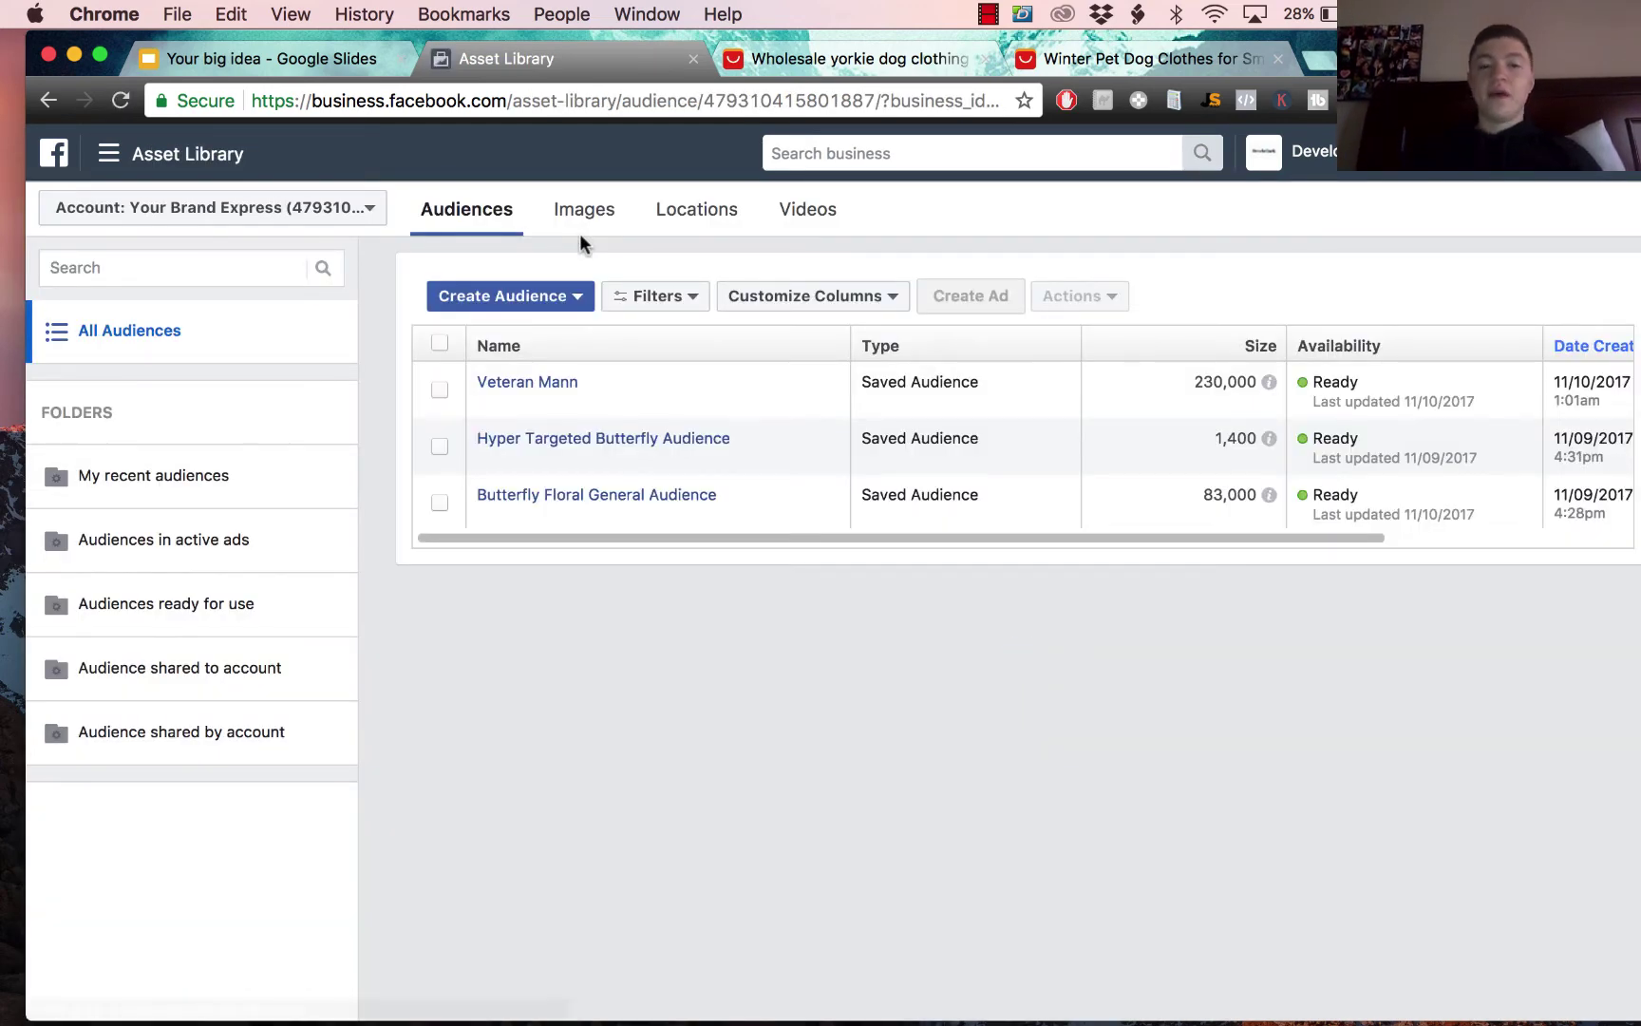
pyautogui.click(573, 297)
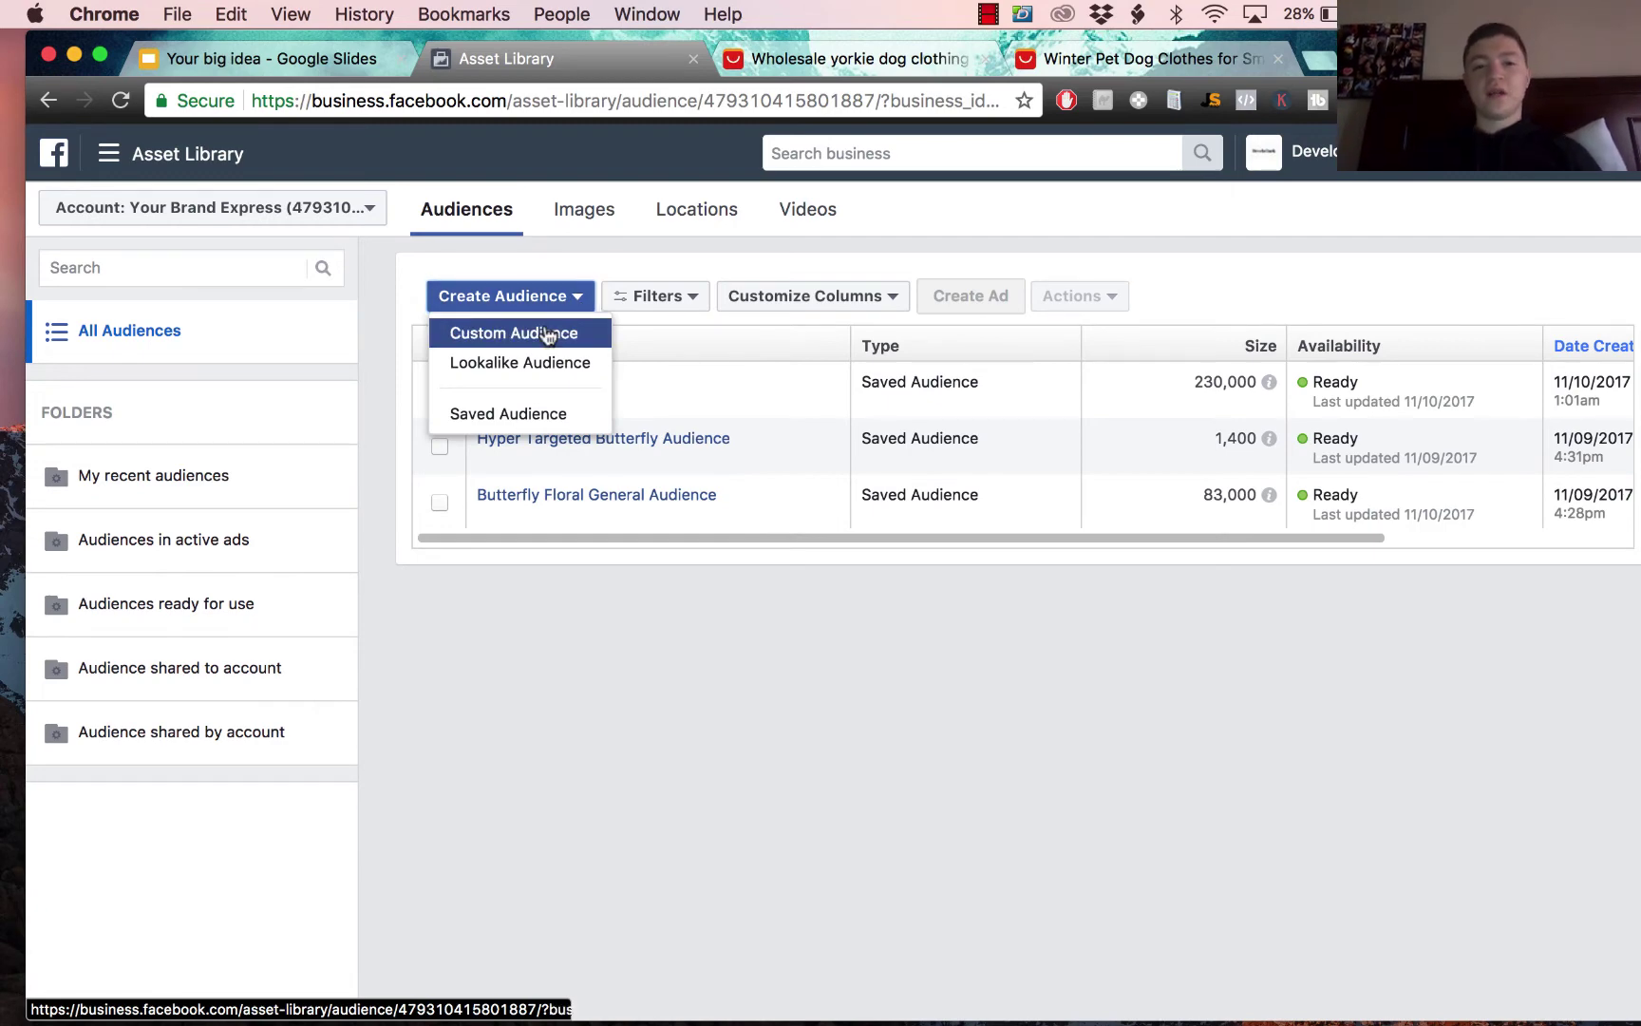
pyautogui.click(548, 334)
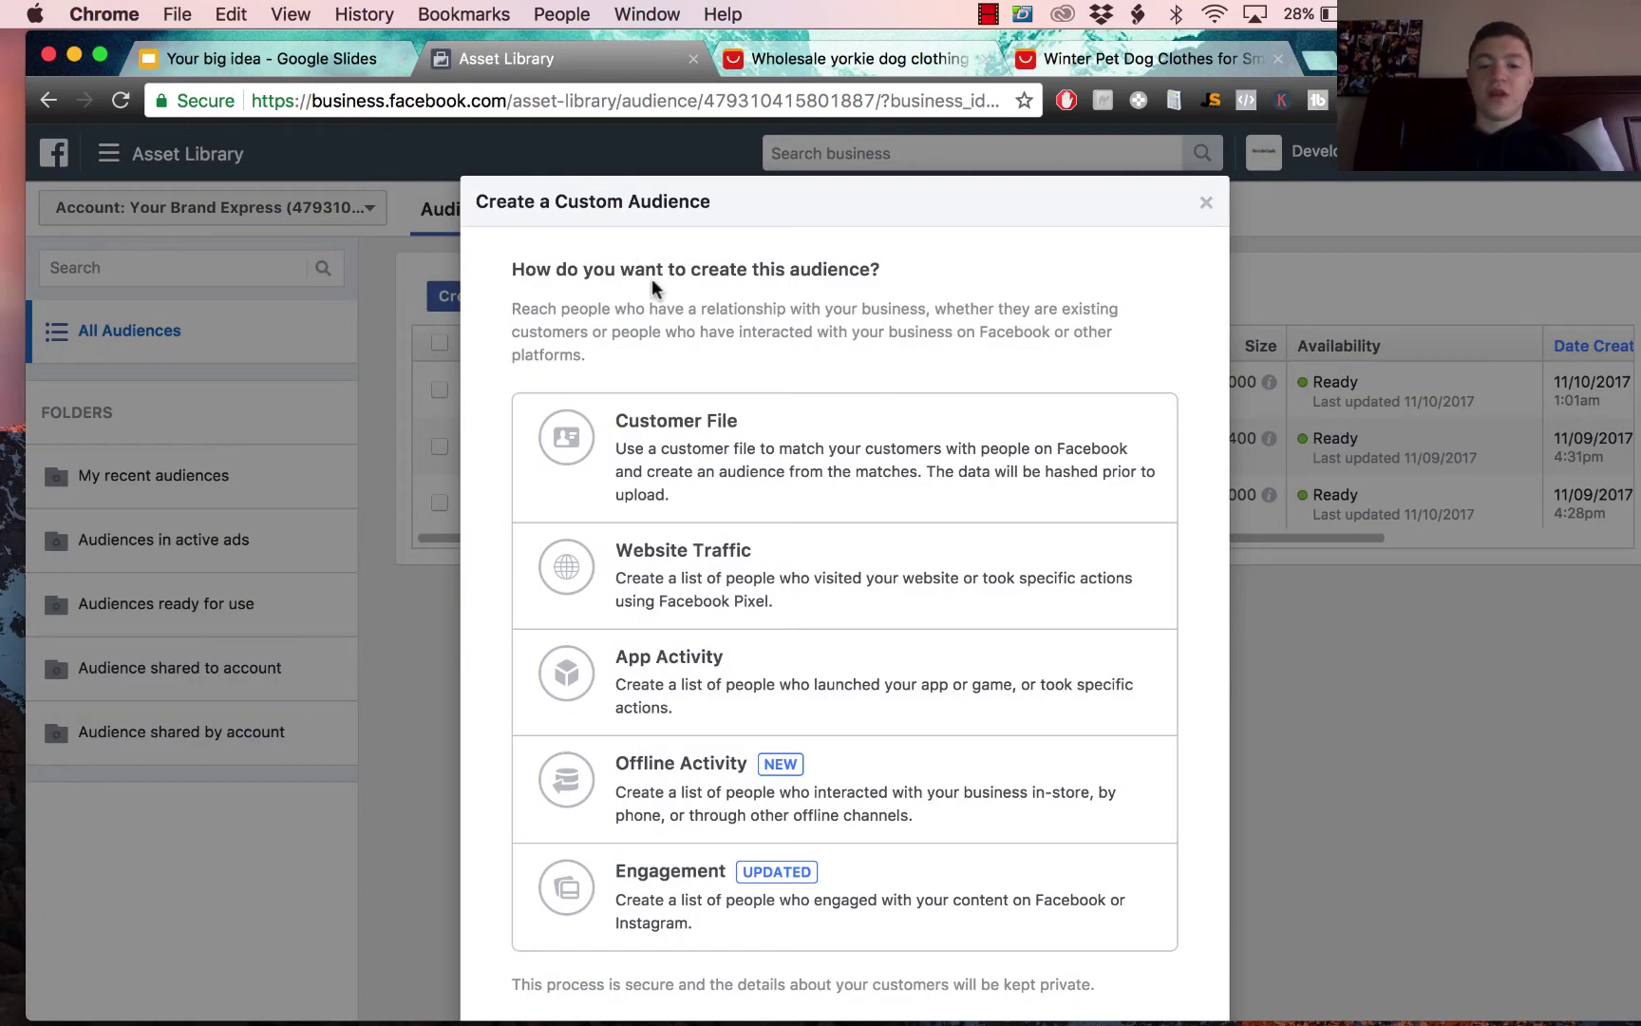
pyautogui.click(655, 881)
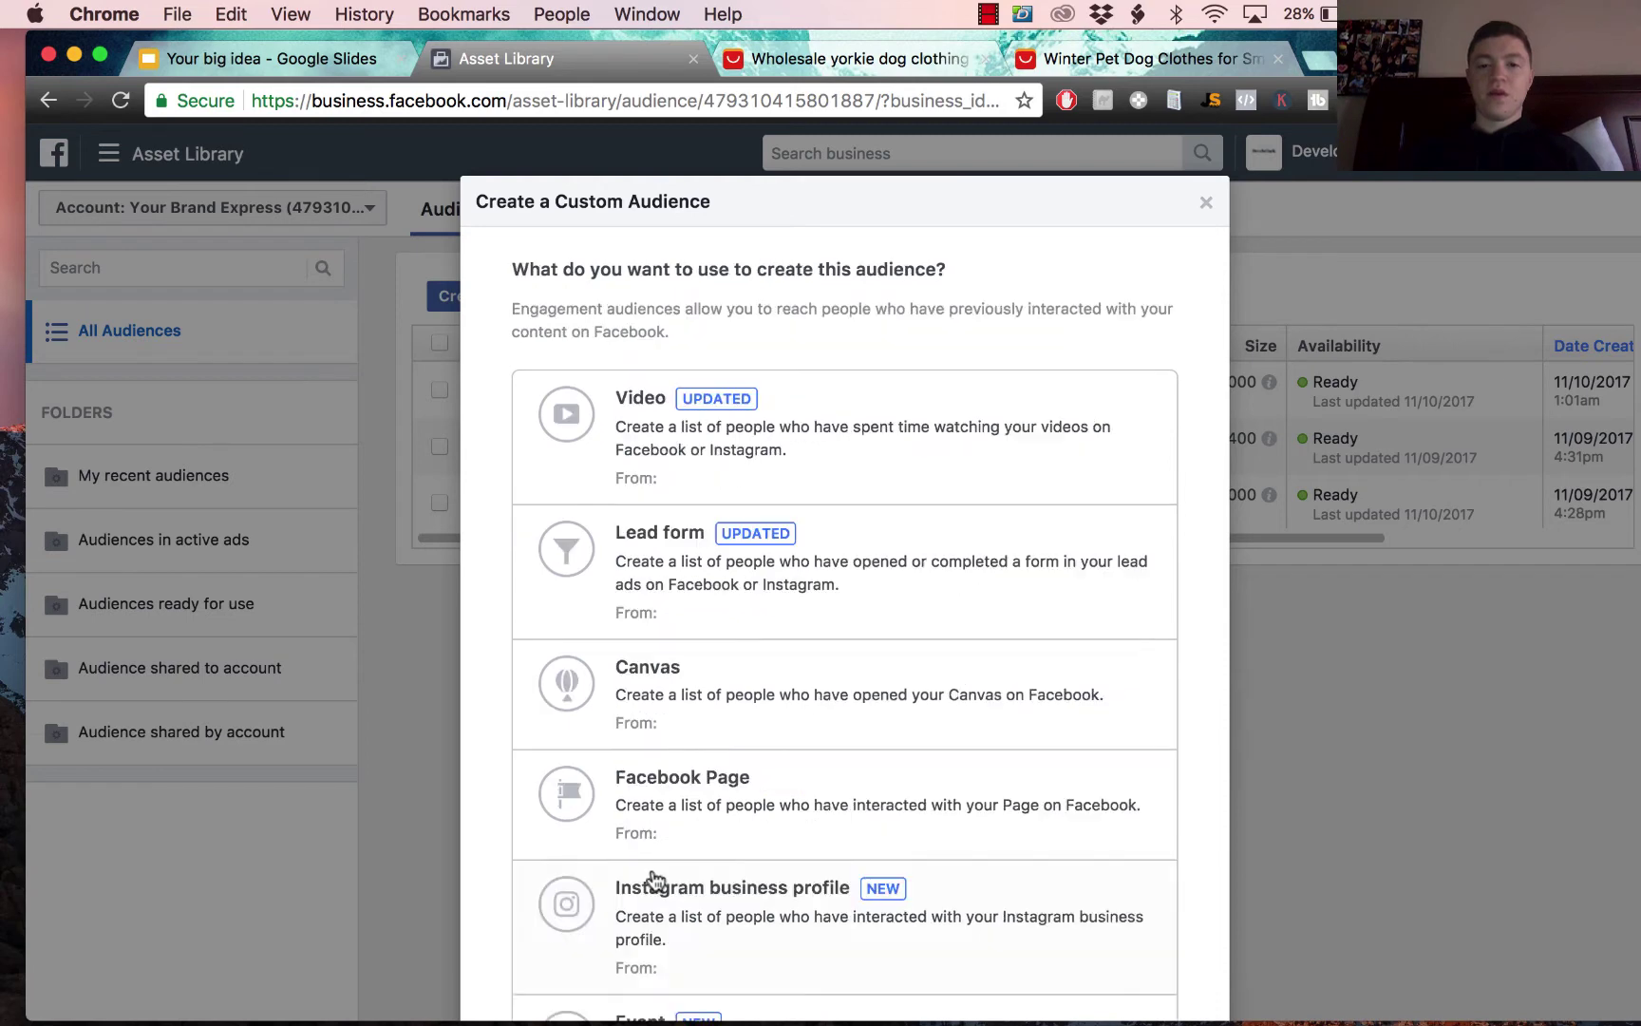
pyautogui.click(838, 435)
# Step: Add engagement criteria for people who have watched 50%, 75% and 95% of the video
pyautogui.click(820, 405)
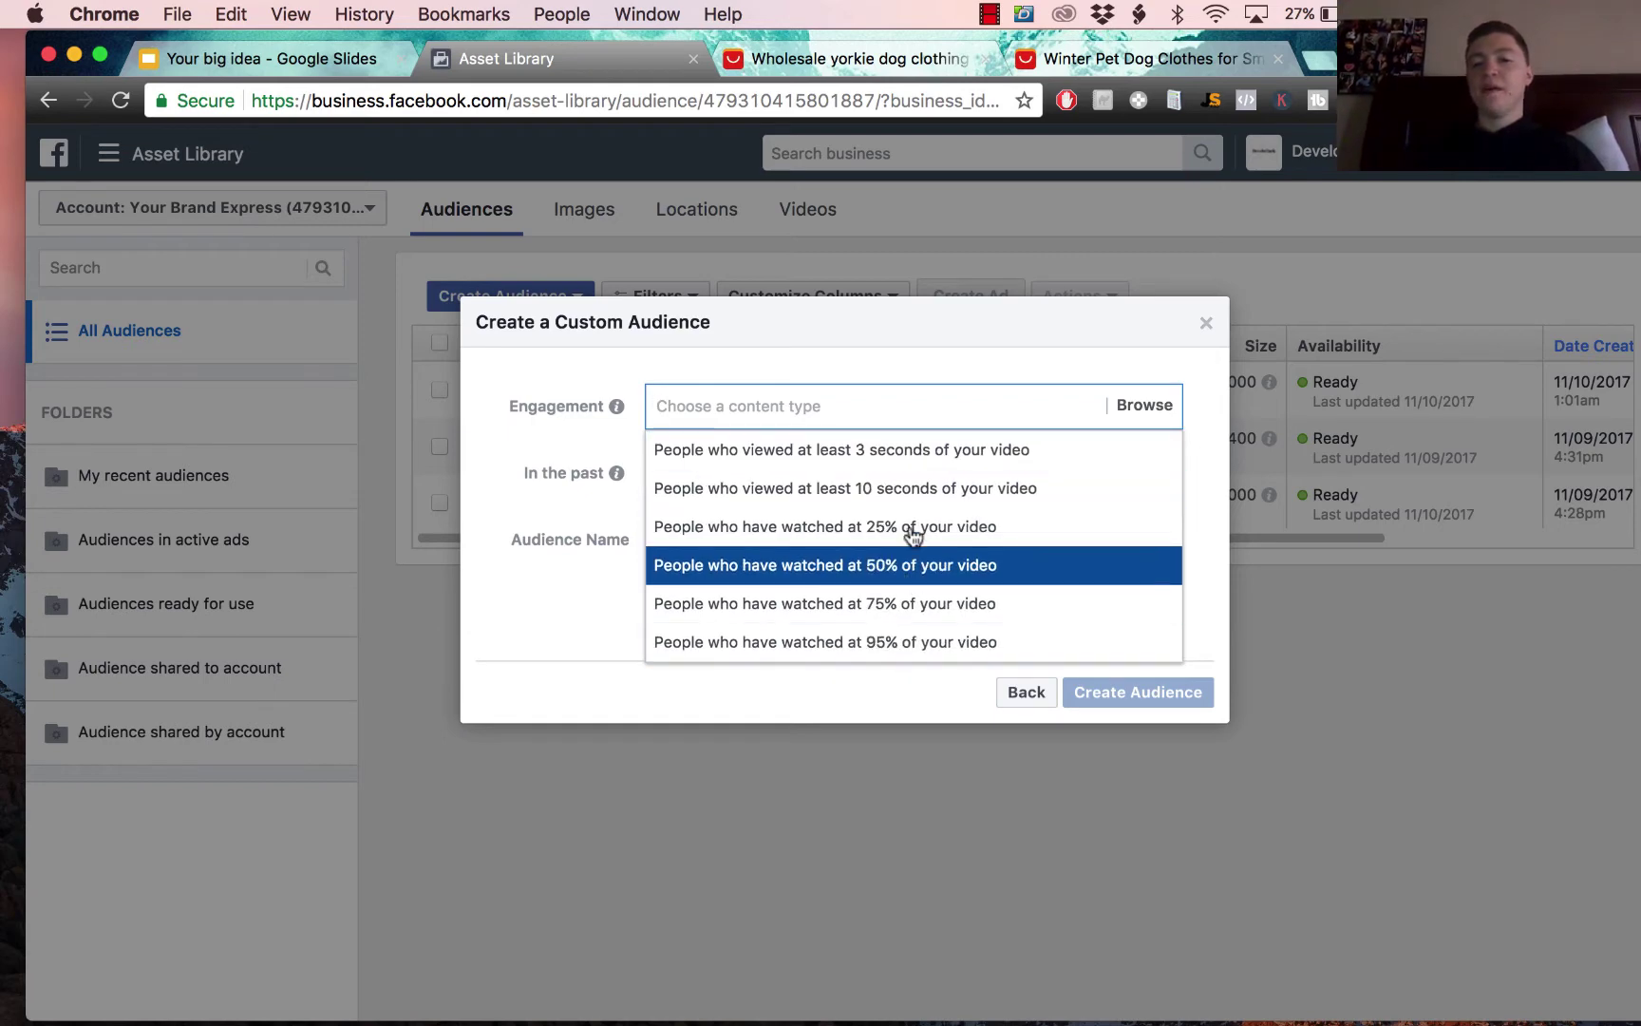
pyautogui.click(838, 564)
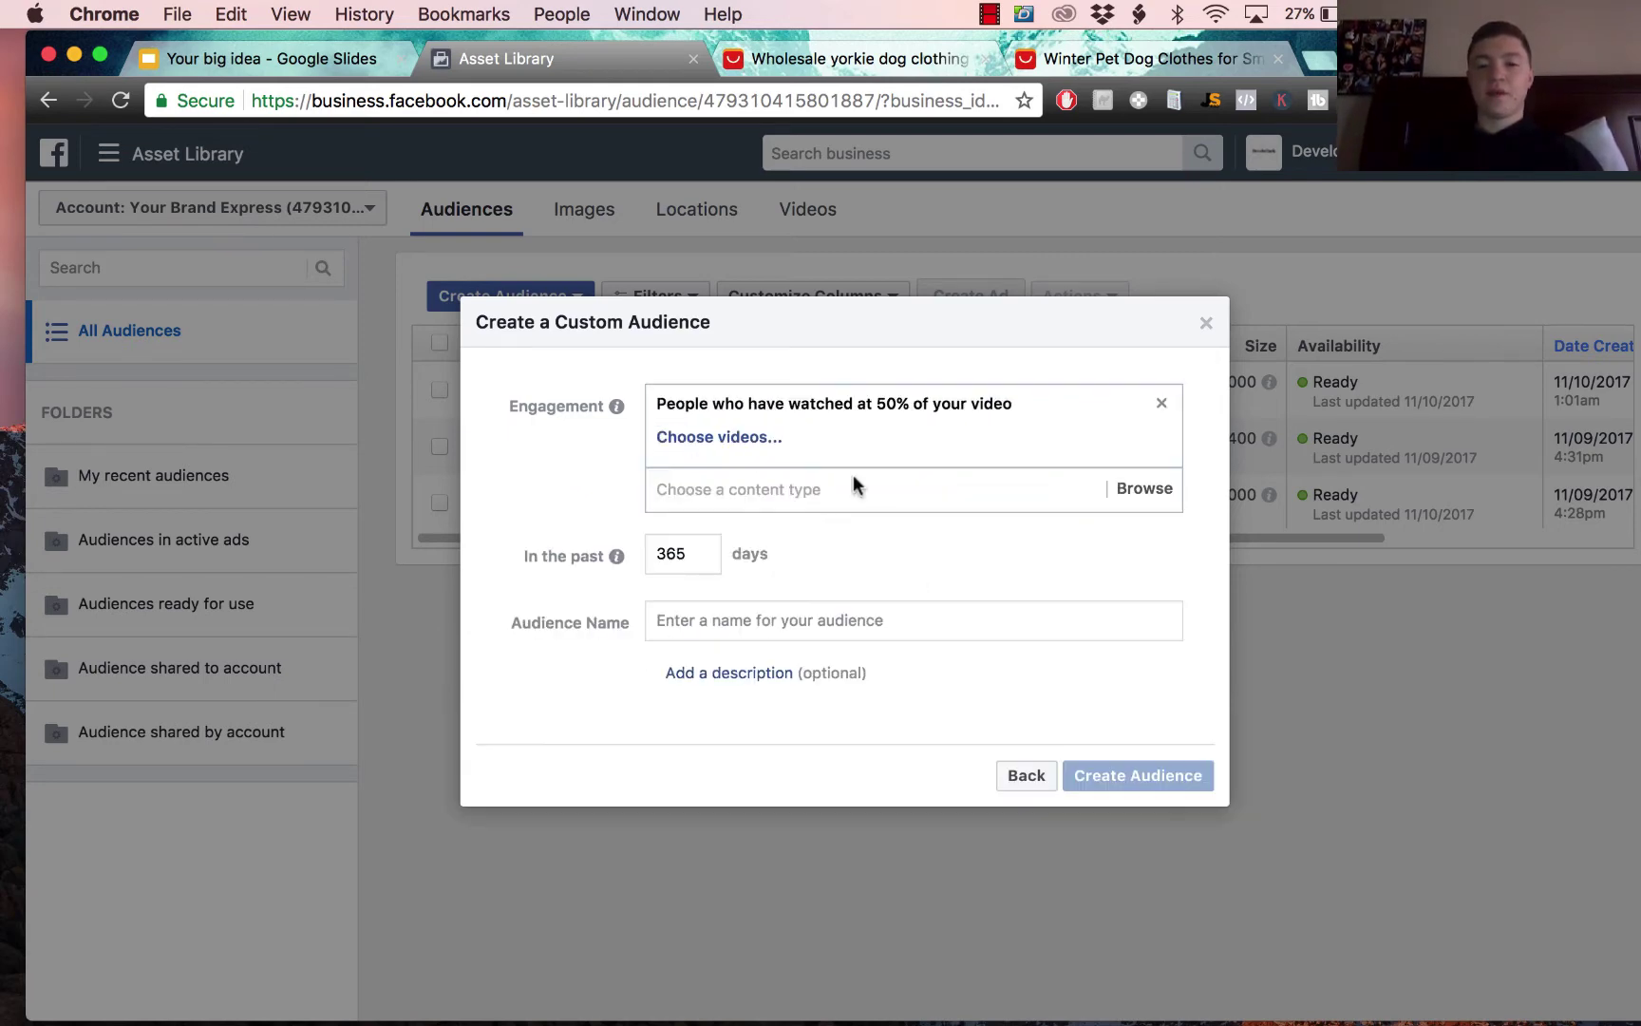
pyautogui.click(821, 489)
pyautogui.click(823, 649)
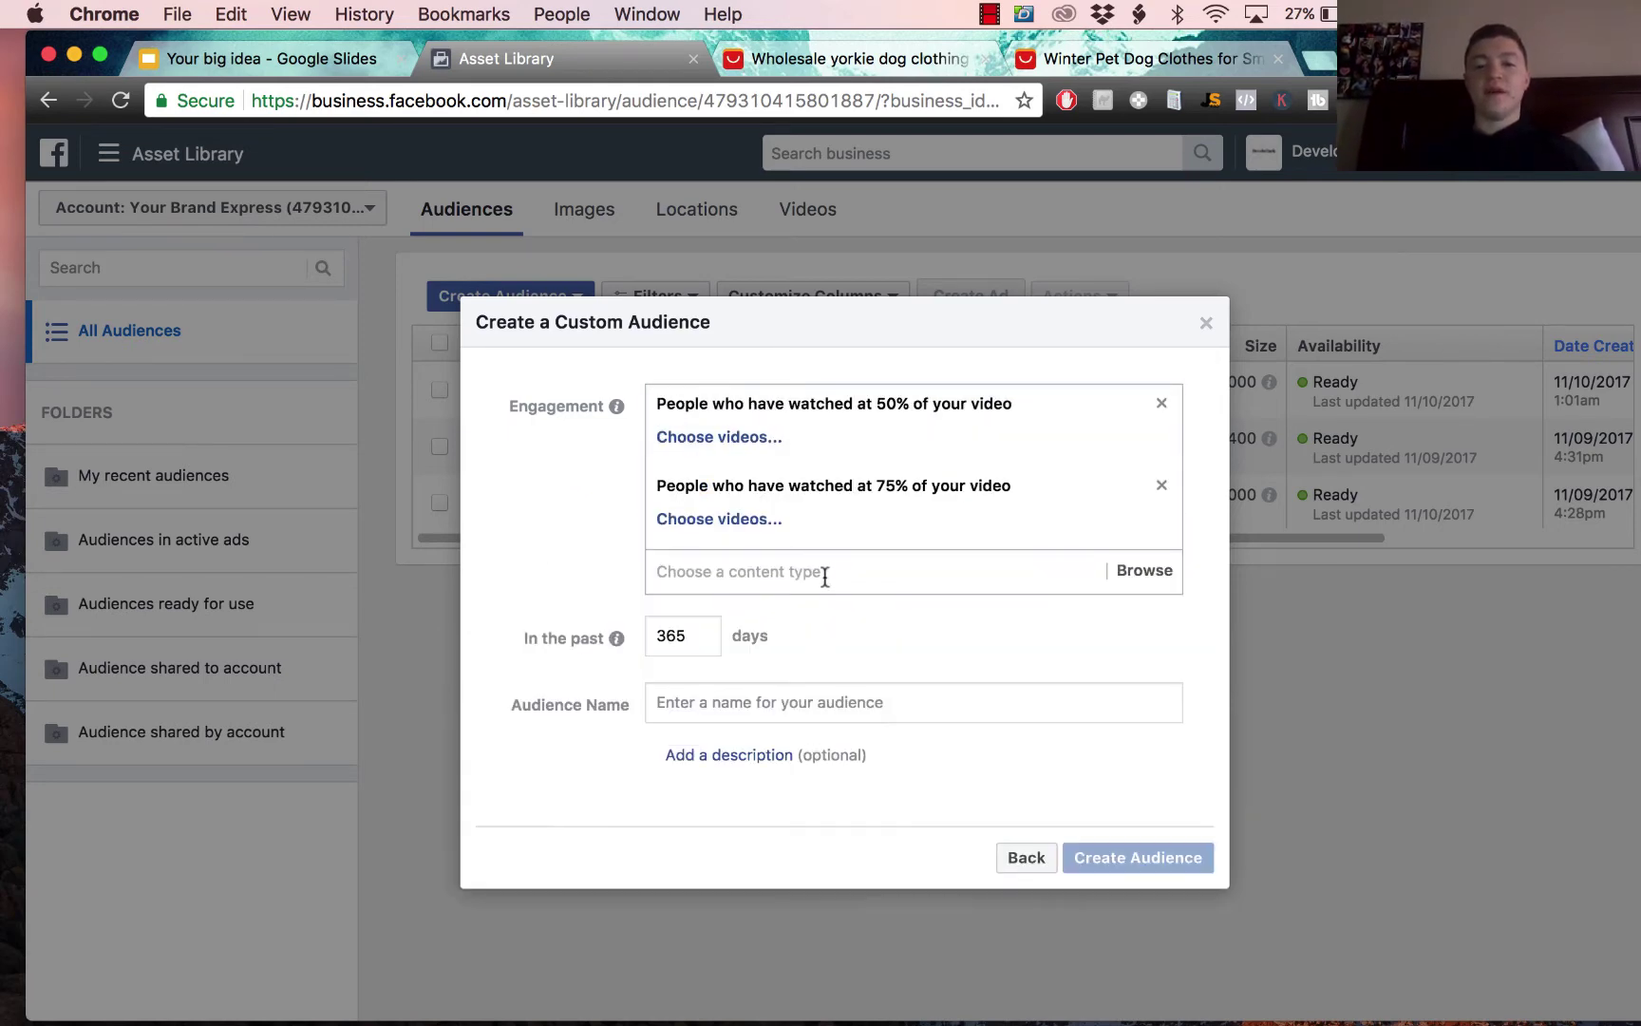
pyautogui.click(828, 566)
pyautogui.click(823, 730)
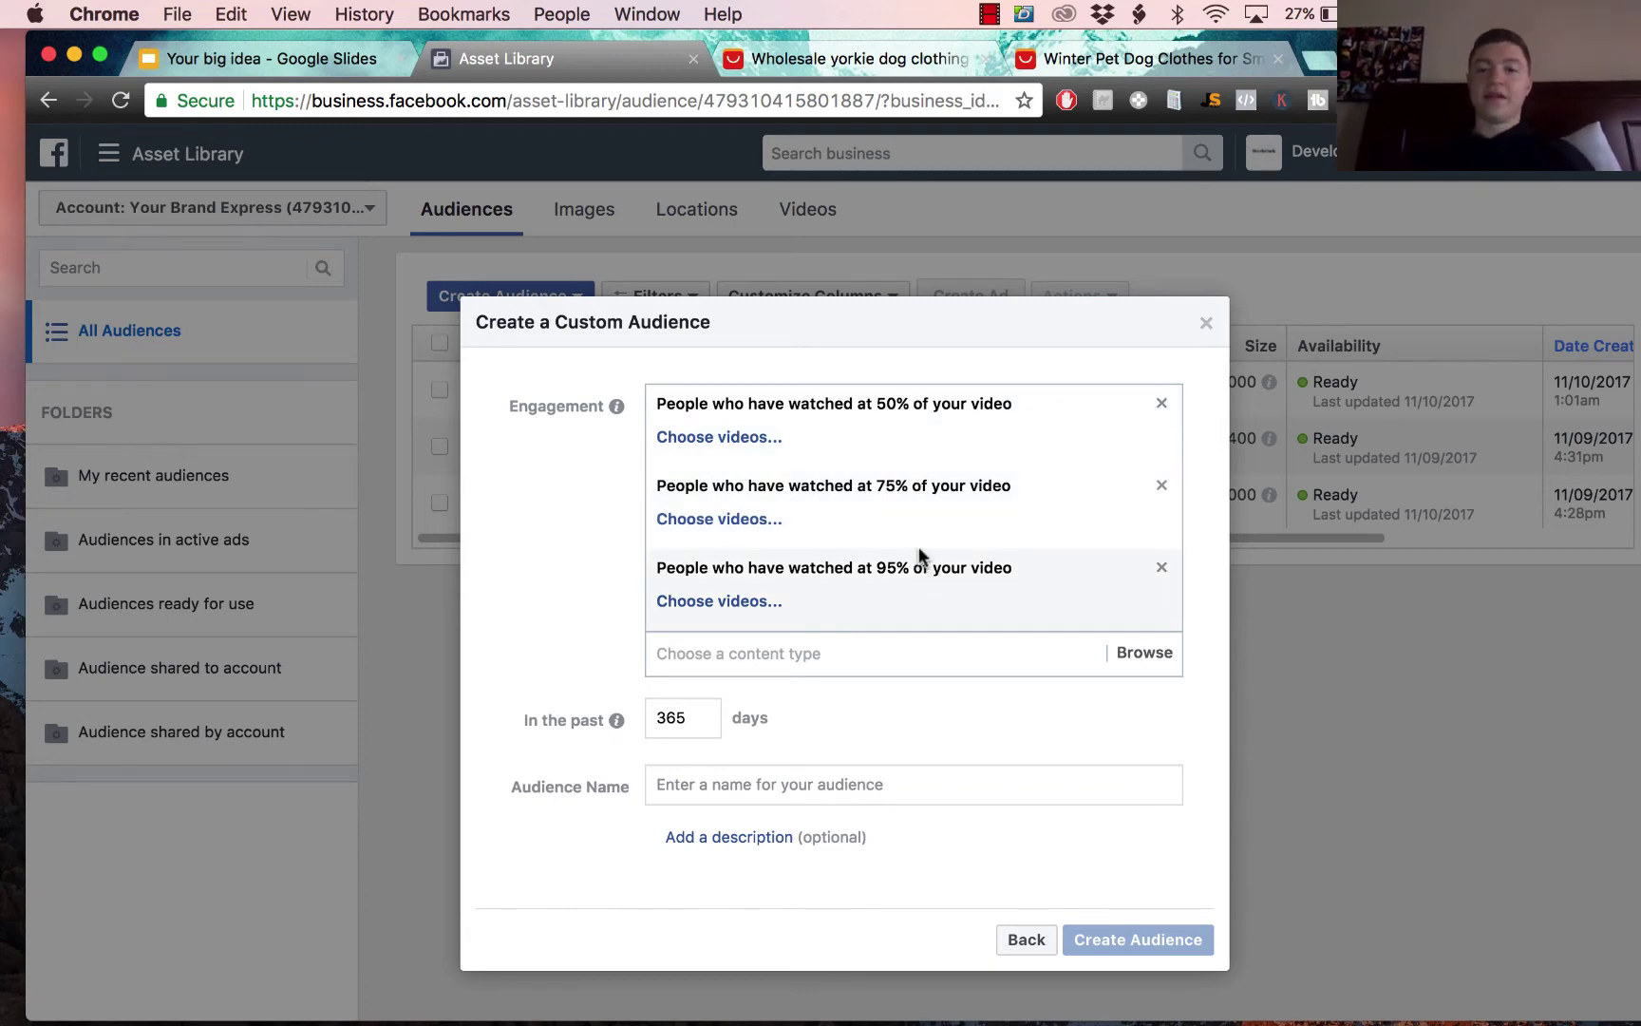
# Step: Assign the Dad Bod Fanny Pack video to the 50% watched criterion
pyautogui.click(917, 499)
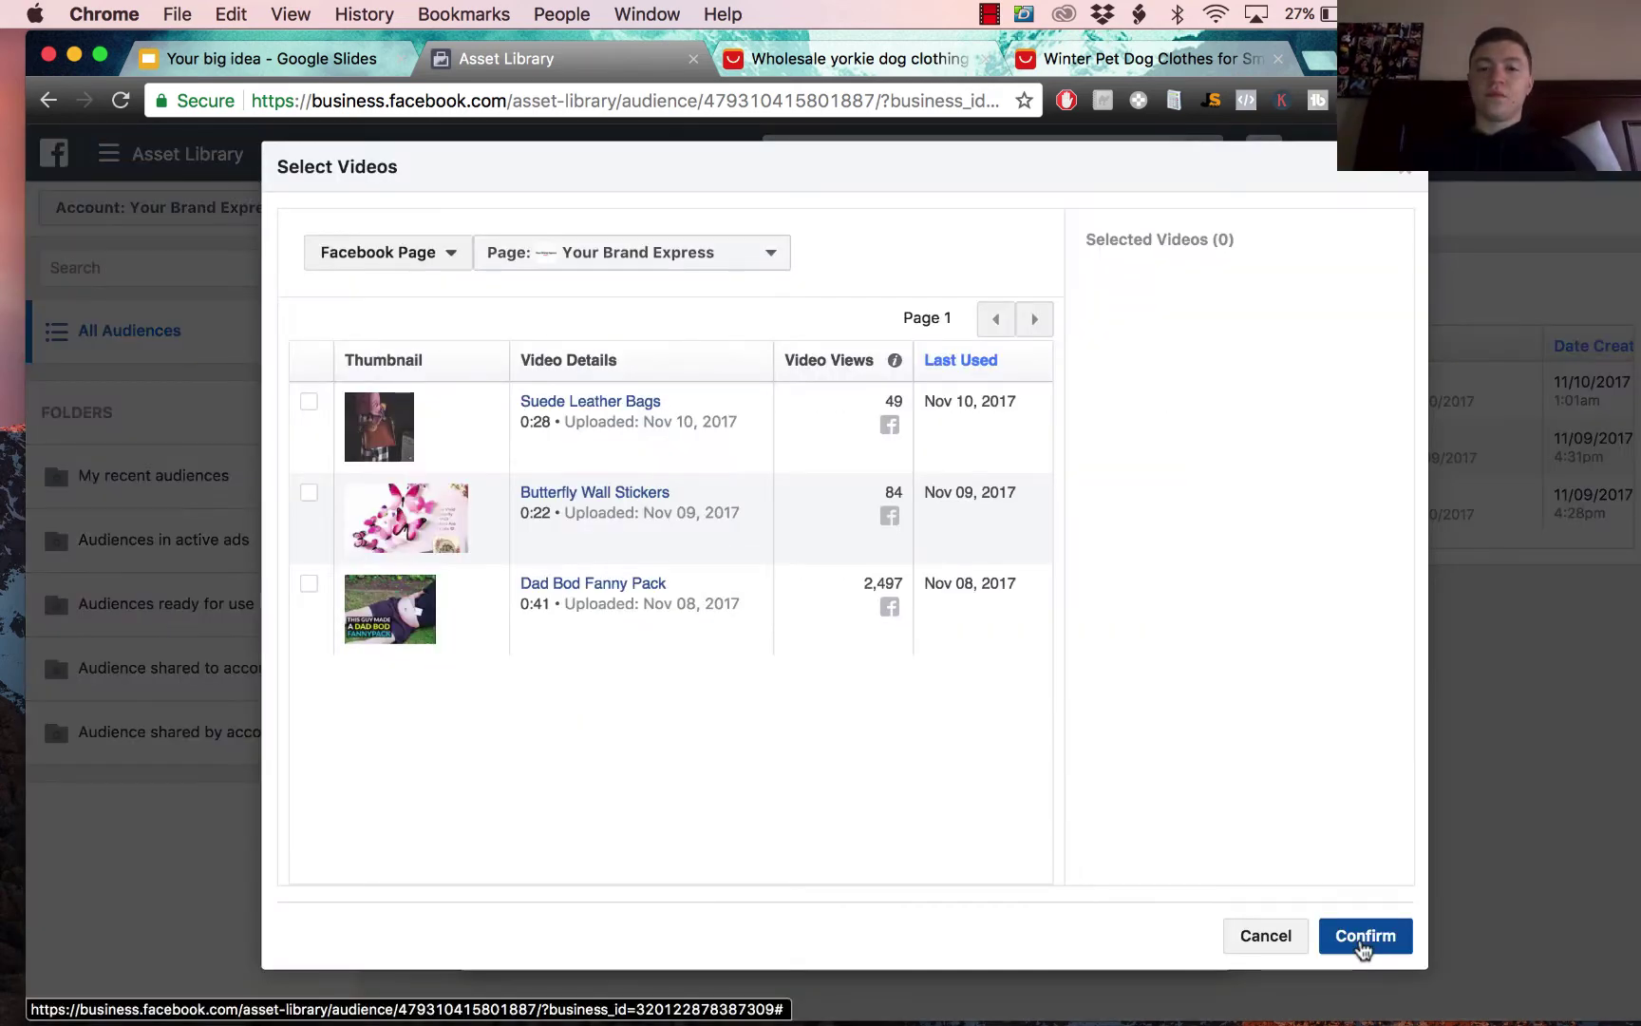
pyautogui.click(1364, 937)
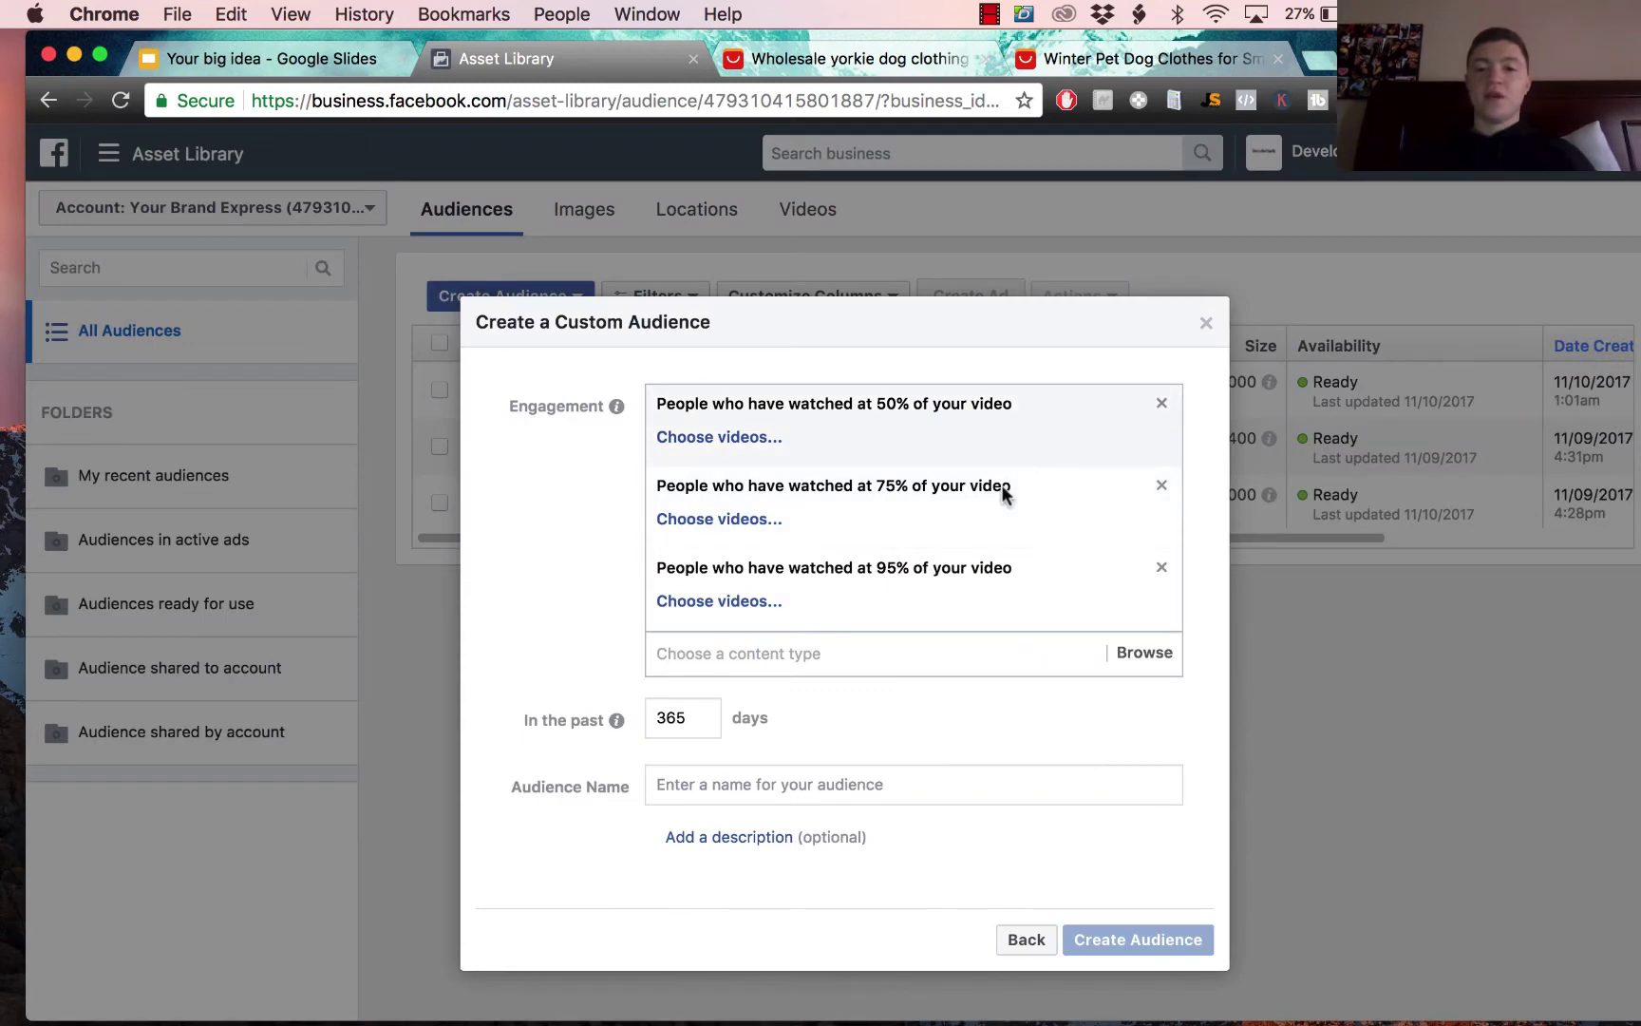
pyautogui.click(719, 437)
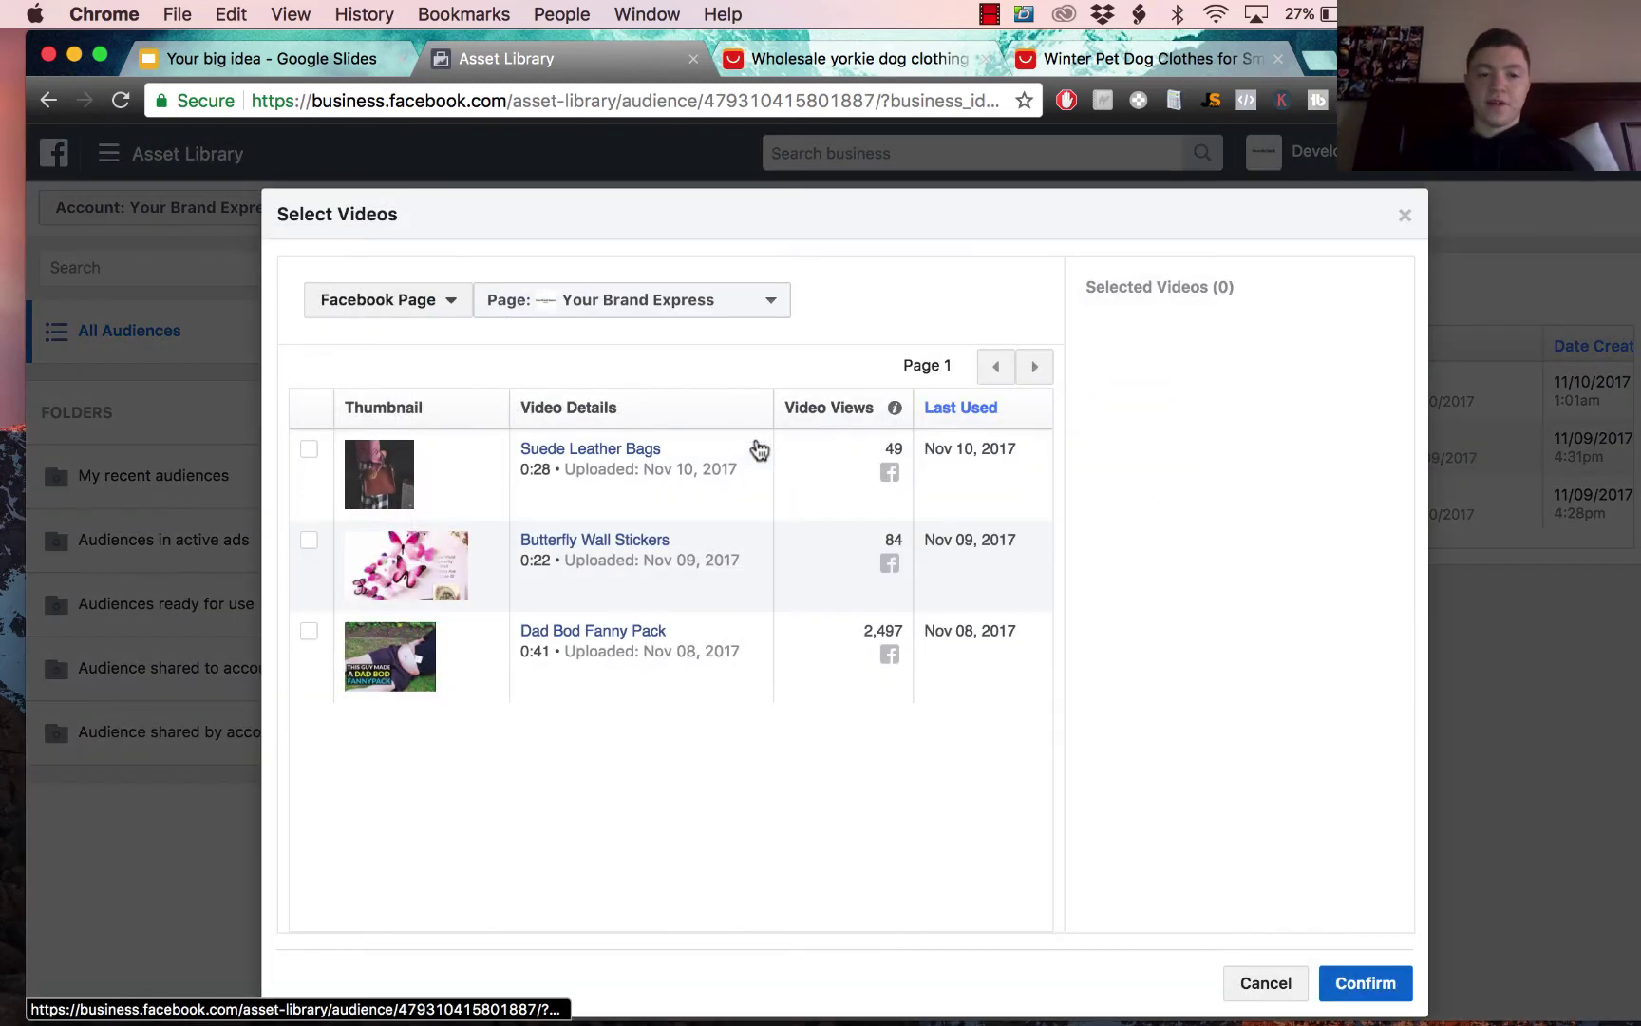
pyautogui.click(308, 631)
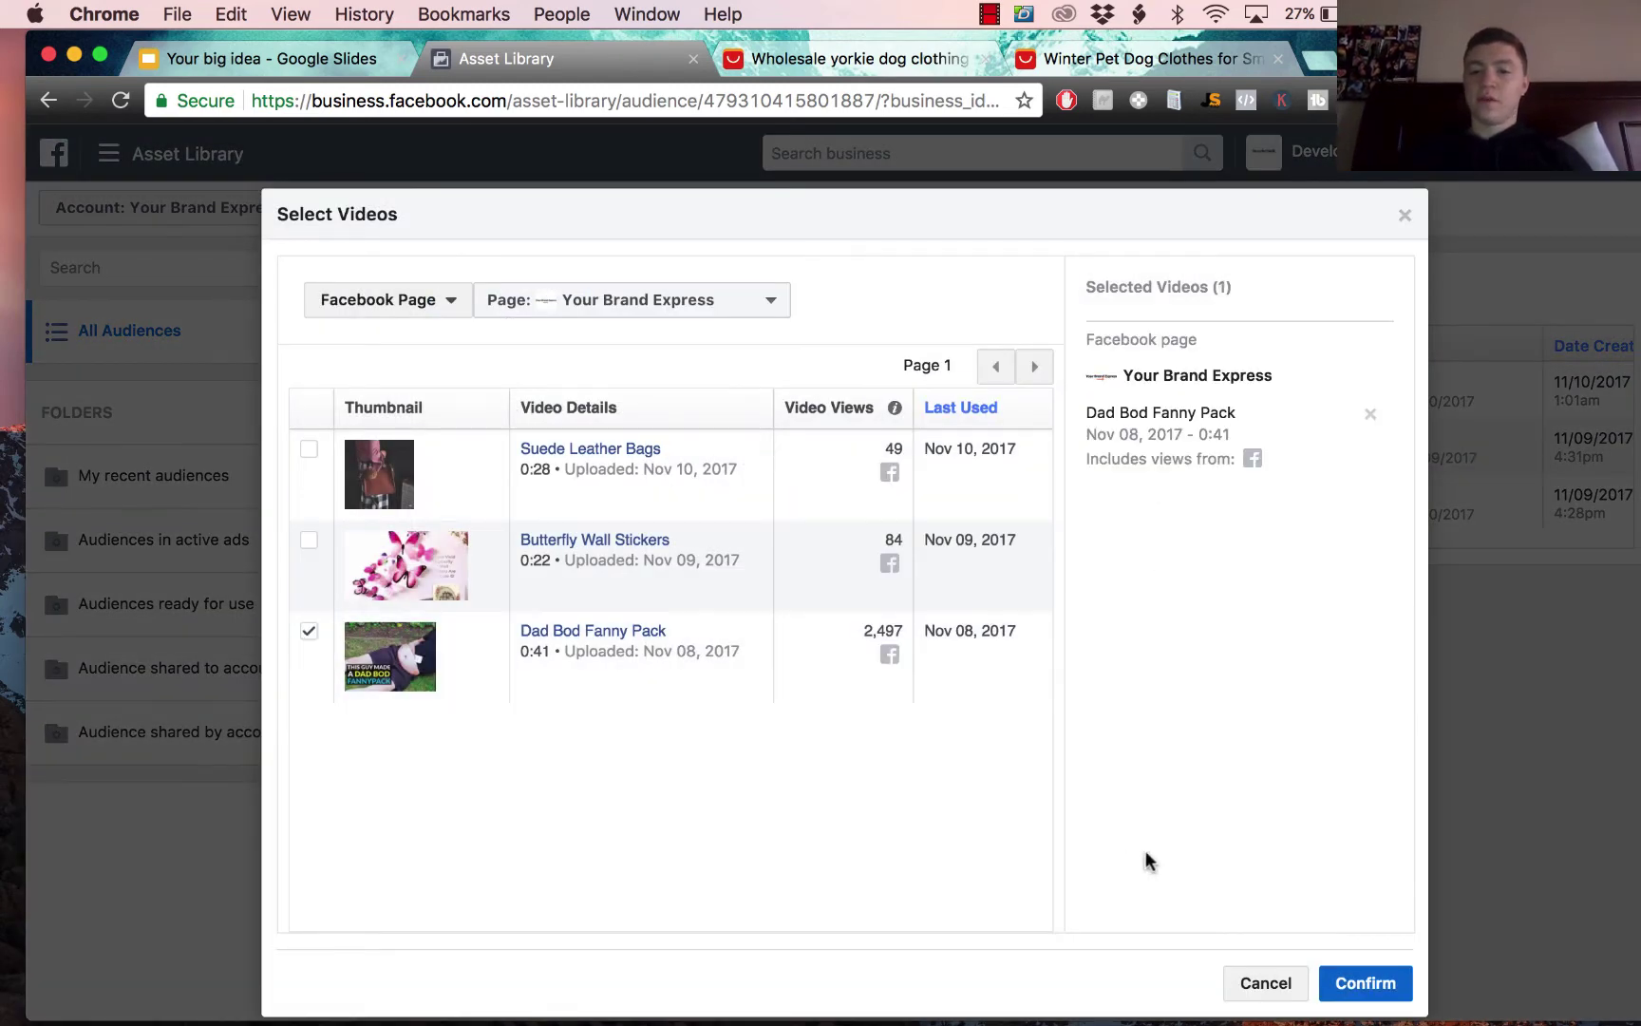
pyautogui.click(1339, 979)
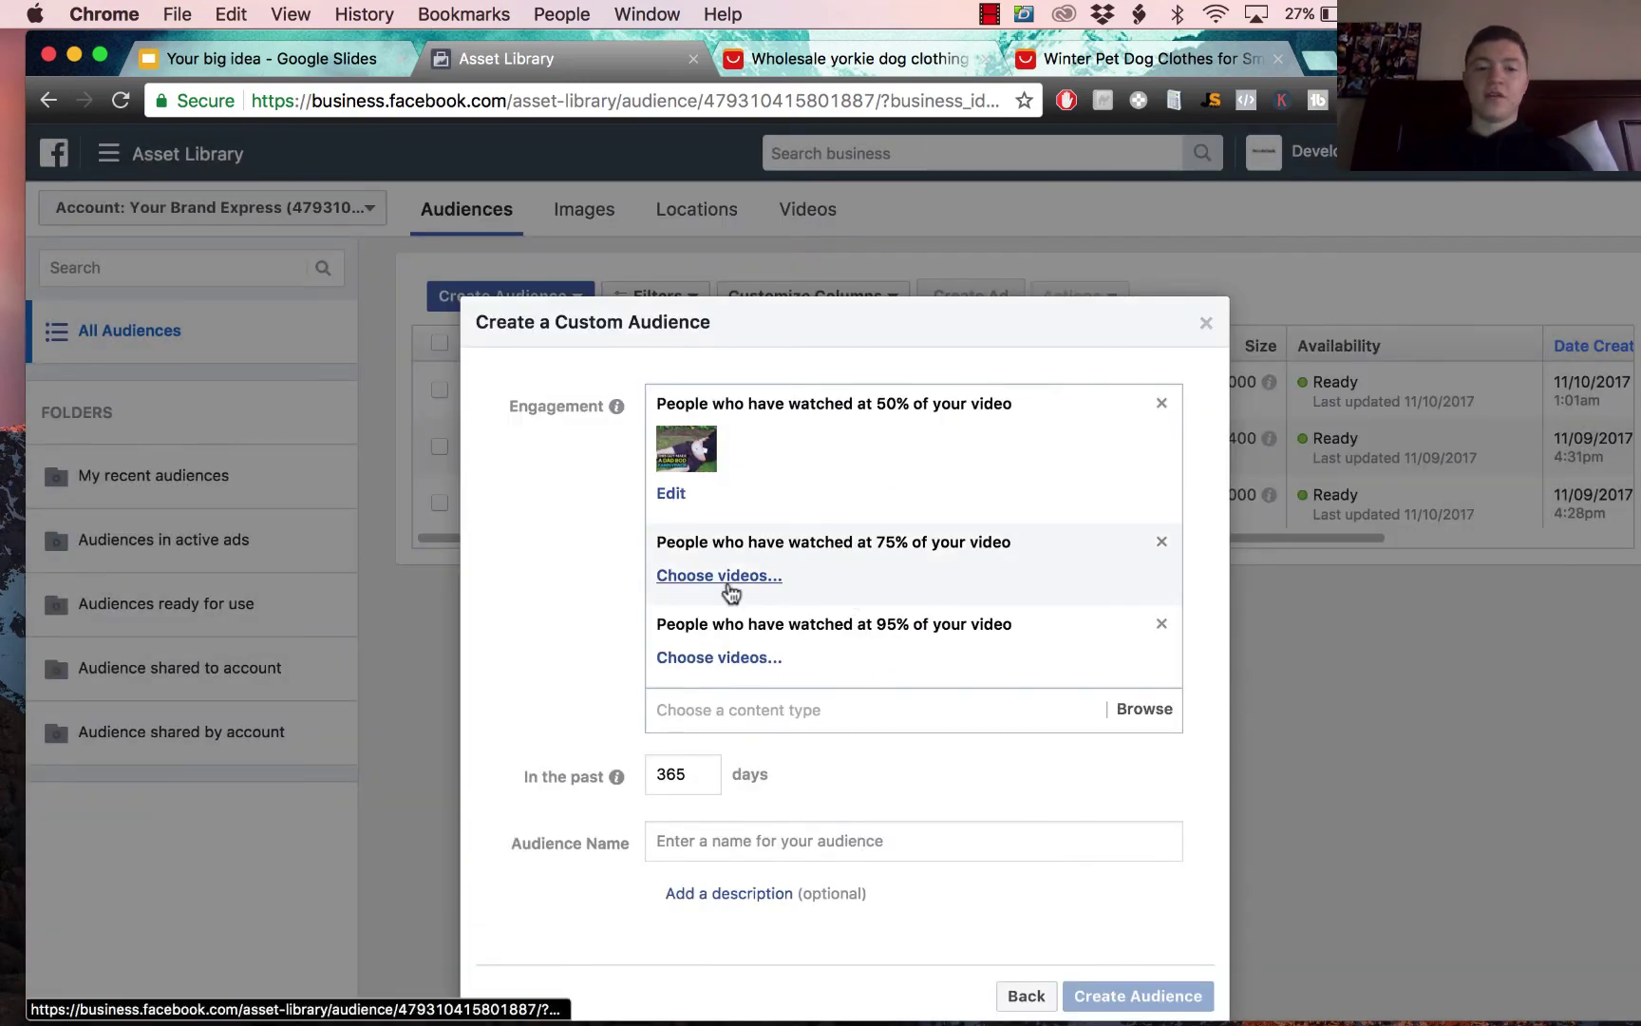
# Step: Assign the Dad Bod Fanny Pack video to both the 75% and 95% watched criteria
pyautogui.click(729, 583)
pyautogui.click(309, 632)
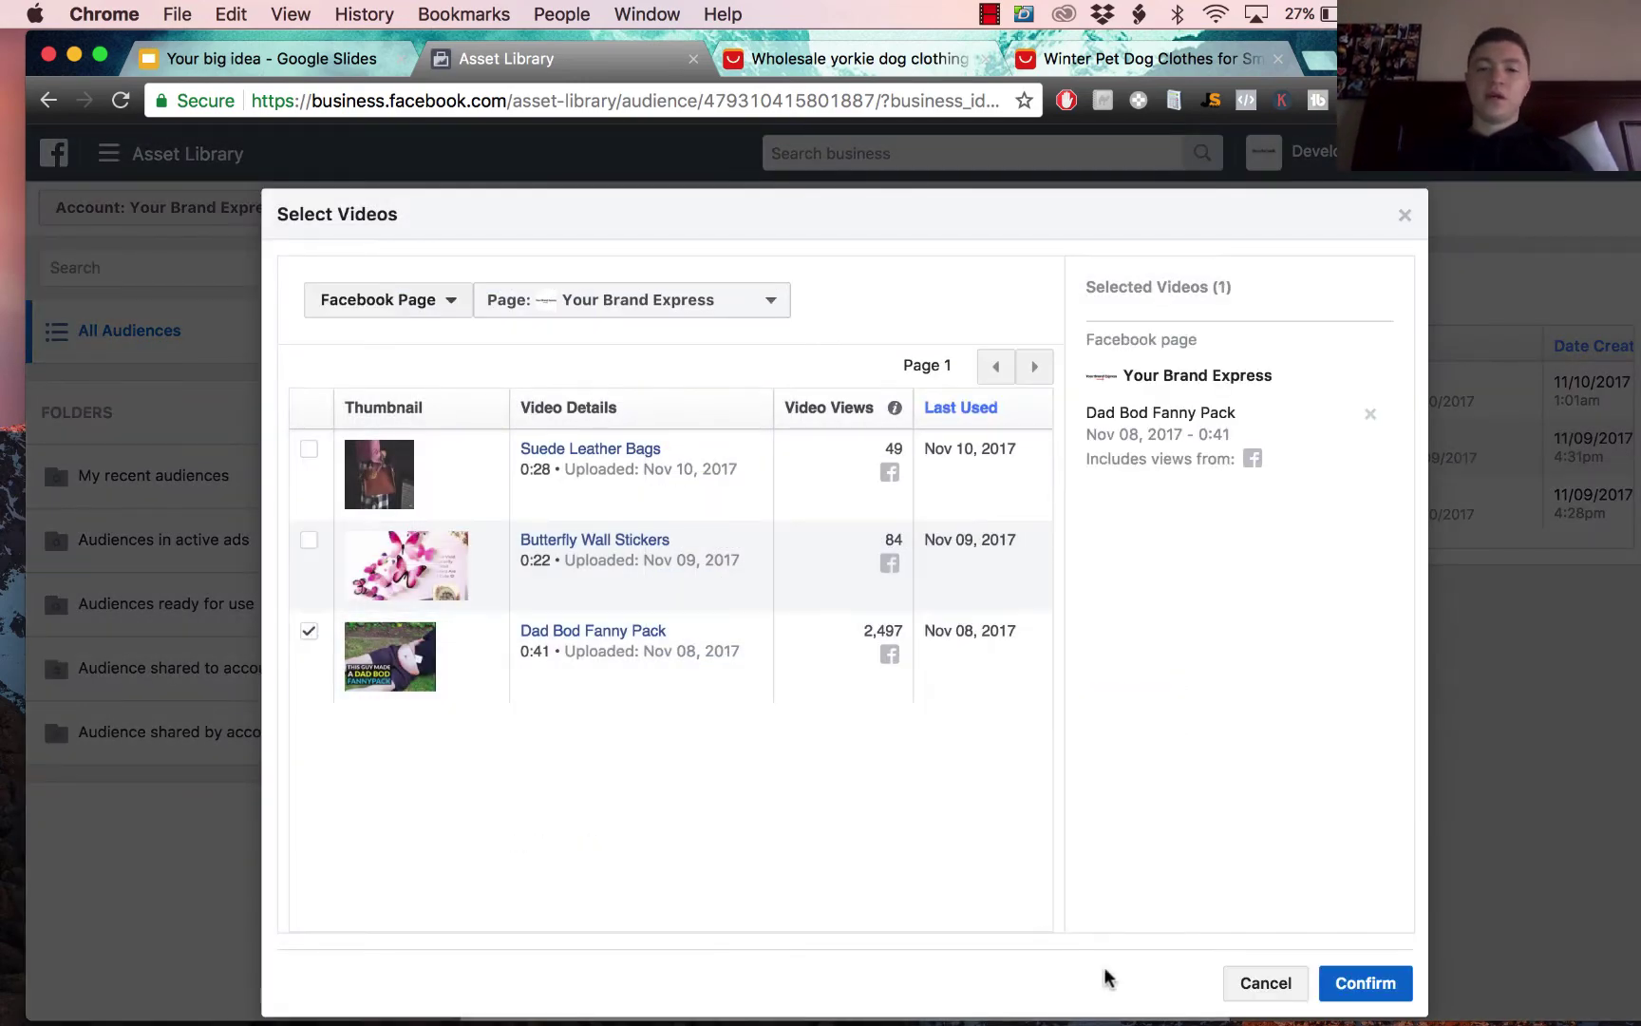
pyautogui.click(1365, 982)
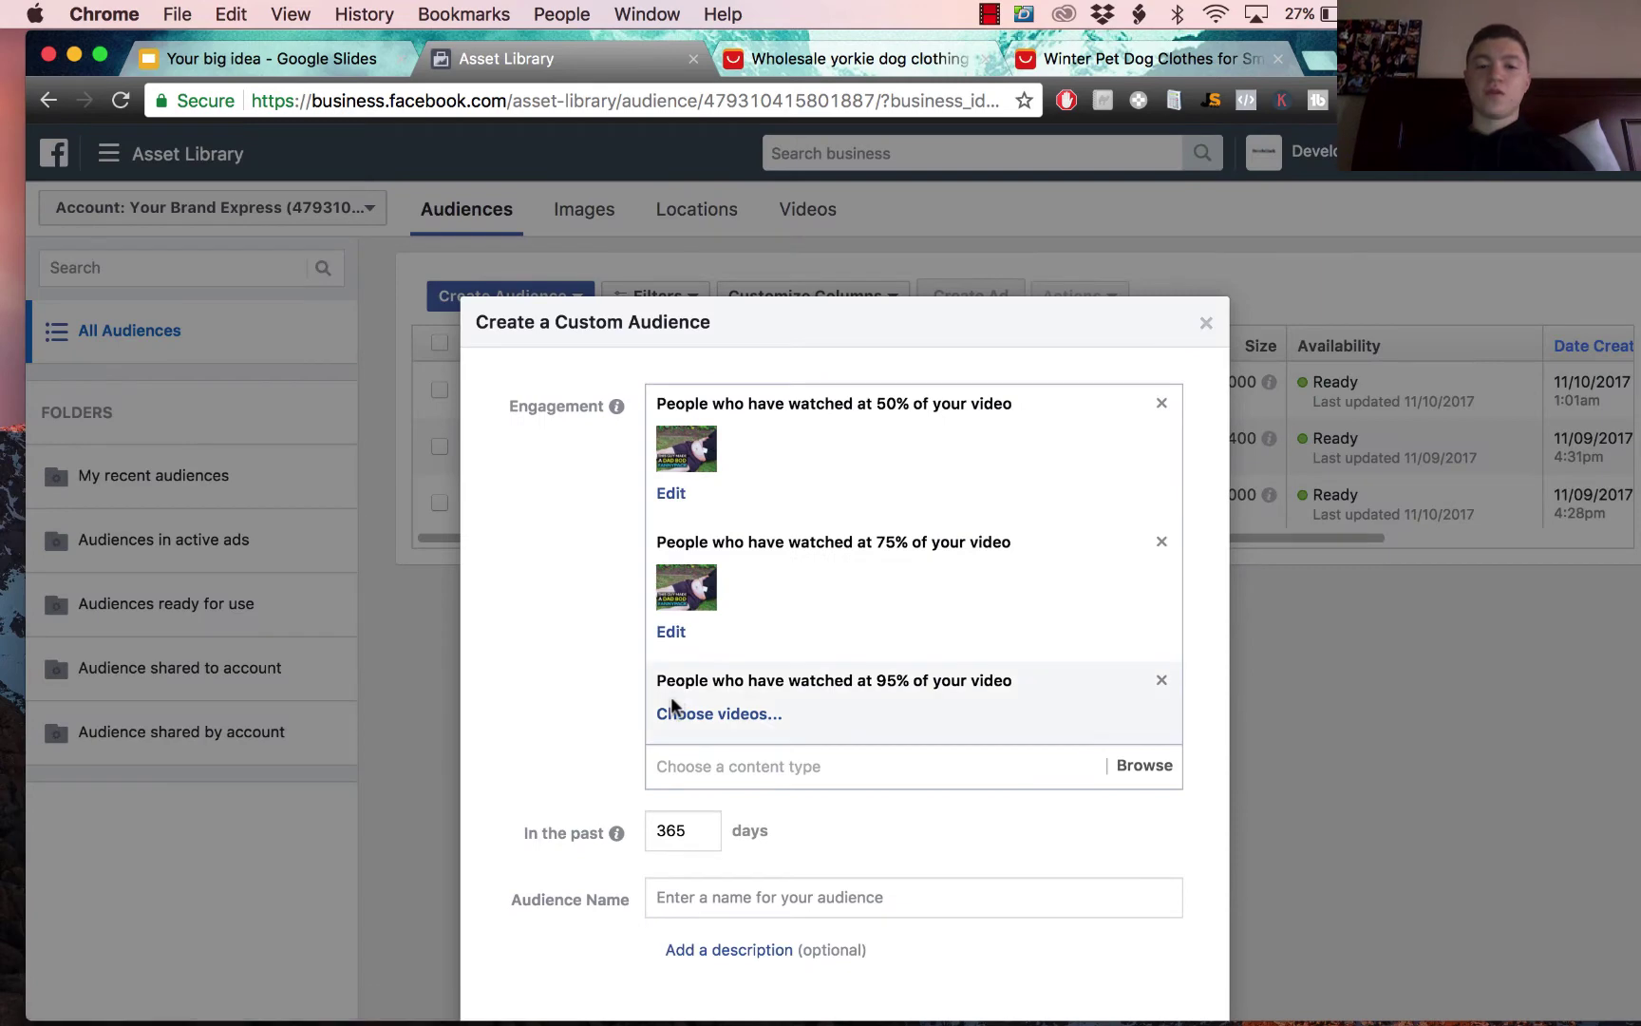
pyautogui.click(672, 711)
pyautogui.click(309, 632)
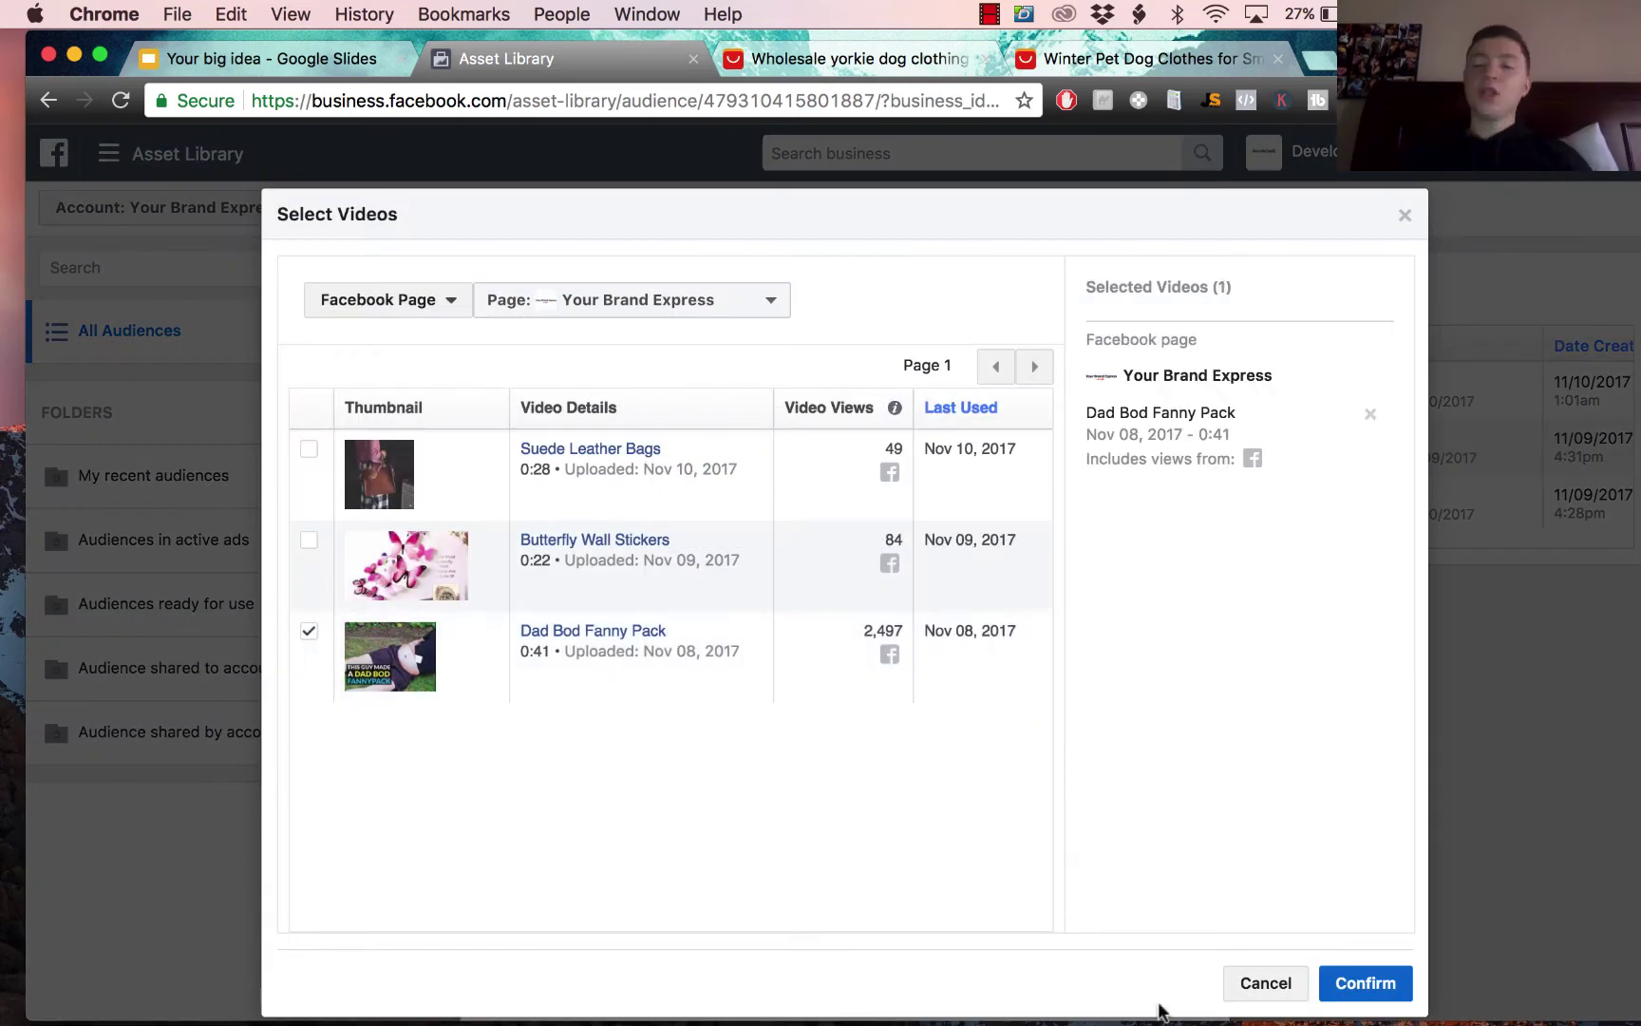
pyautogui.click(1365, 982)
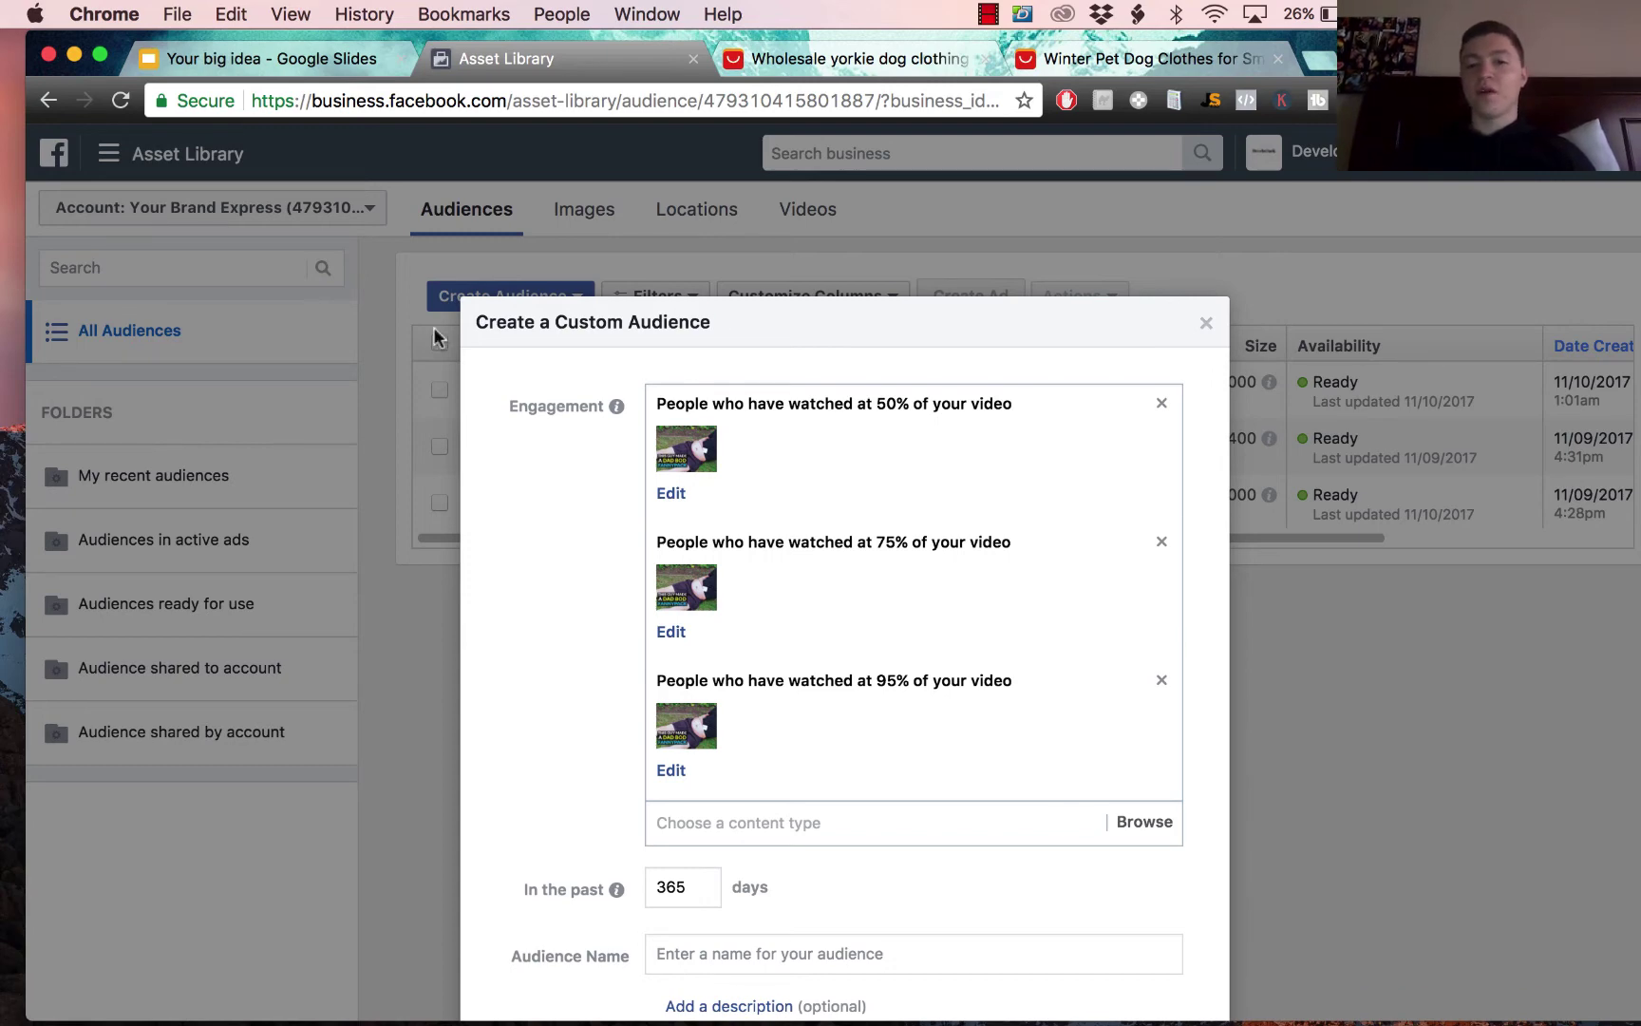
pyautogui.moveTo(437, 338); pyautogui.dragTo(722, 323)
pyautogui.moveTo(653, 403); pyautogui.dragTo(1077, 427)
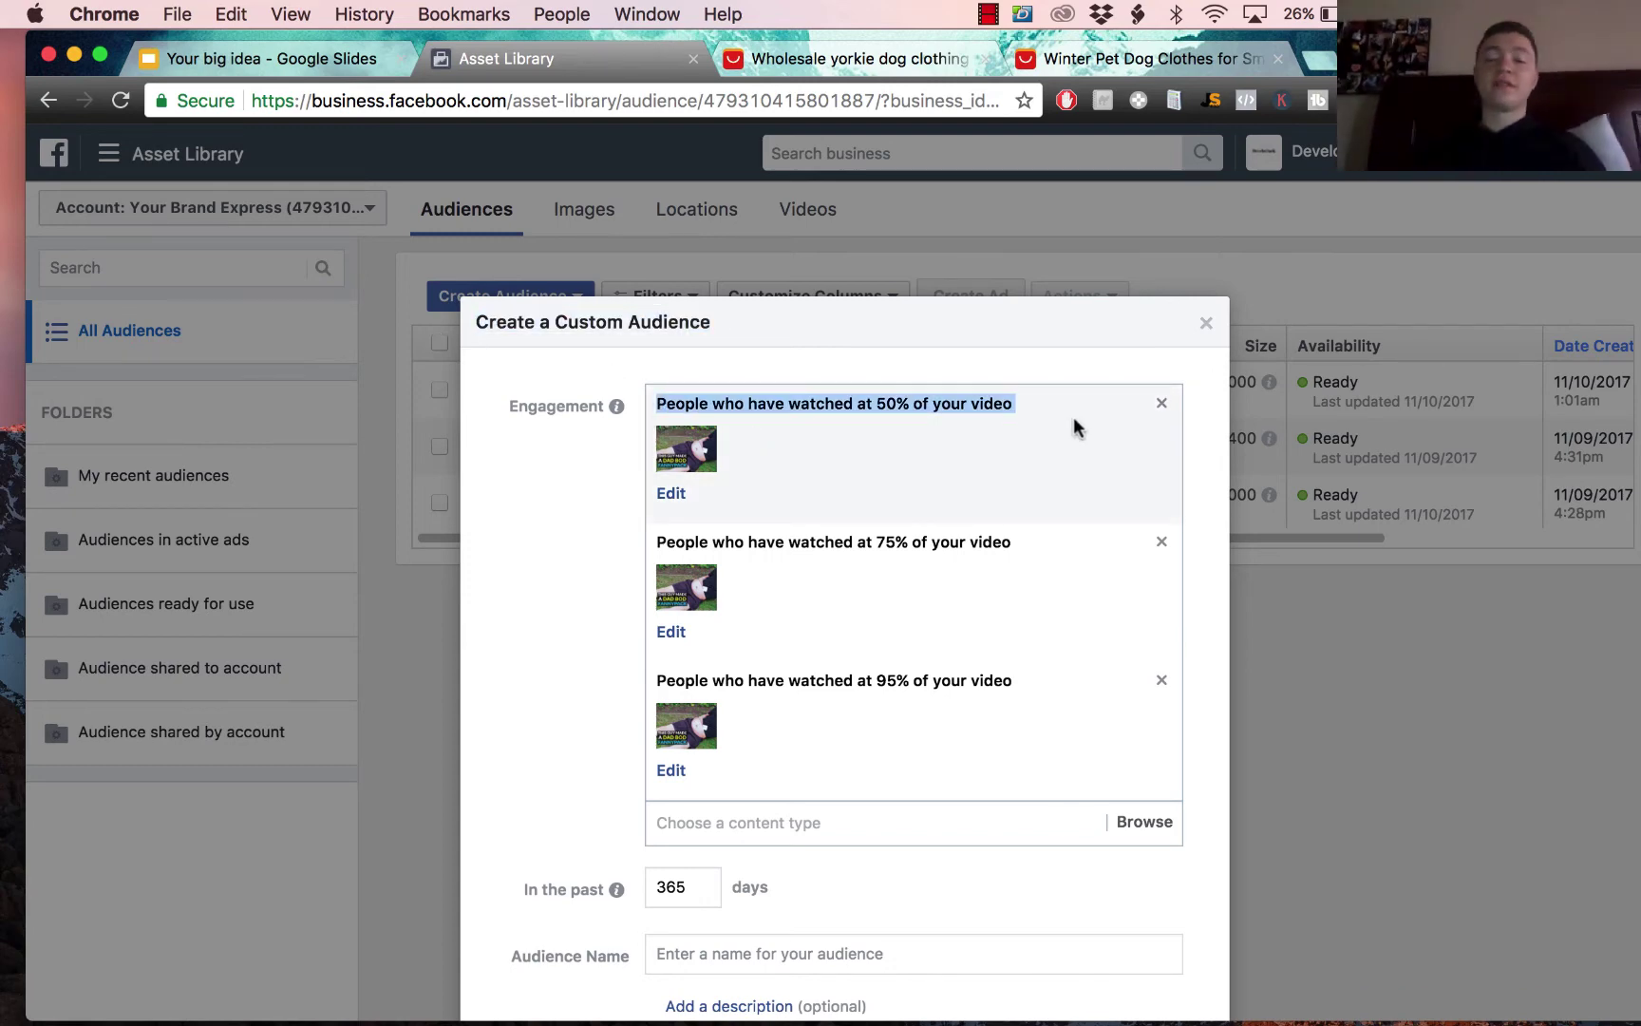
pyautogui.click(525, 563)
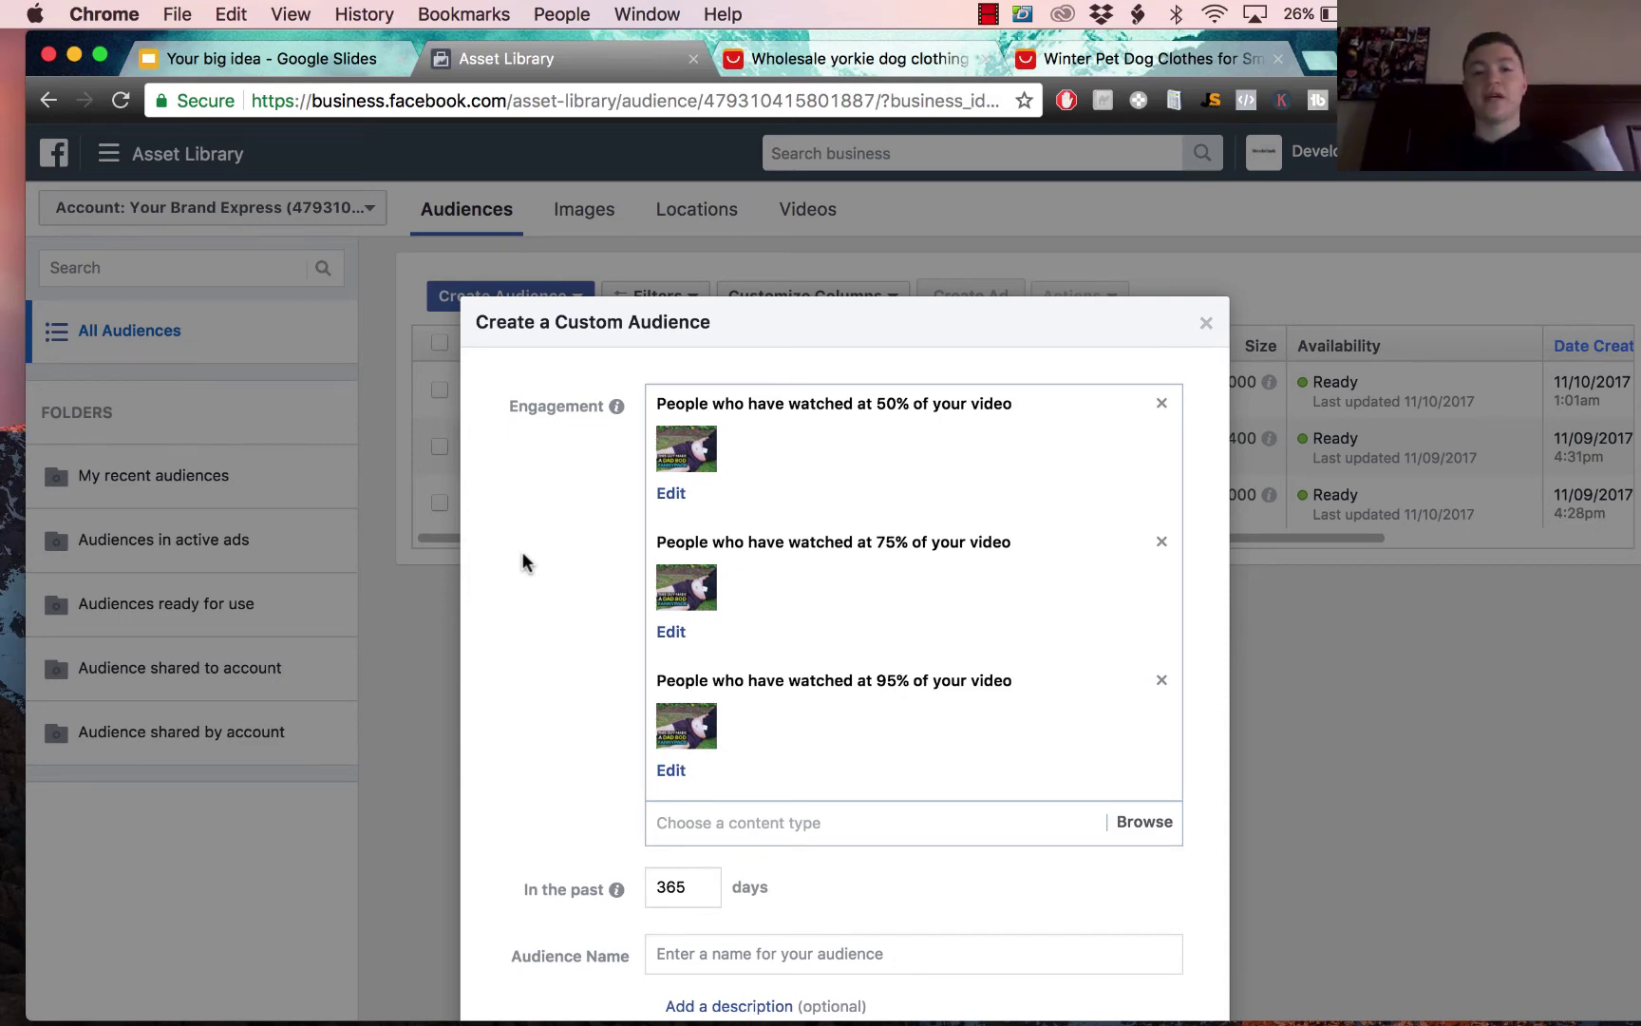
# Step: Name the video engagement audience Retargeting, create it, and move on from the confirmation
pyautogui.scroll(-4, 629, 615)
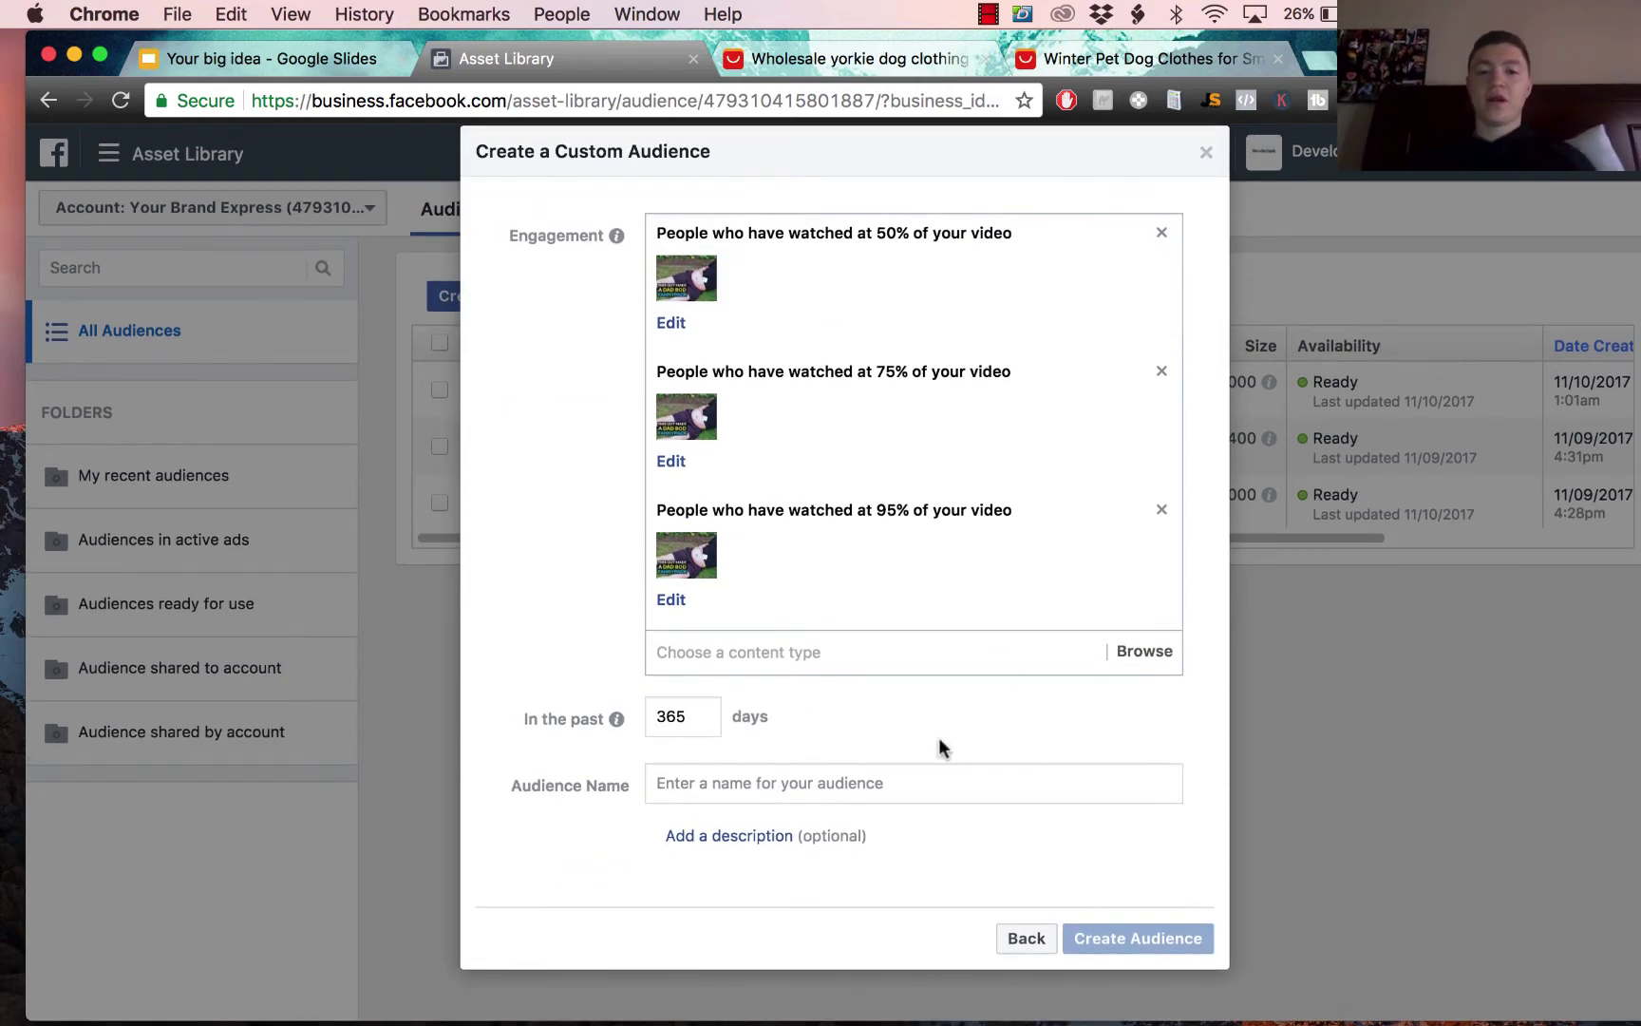
pyautogui.click(820, 786)
pyautogui.write('R')
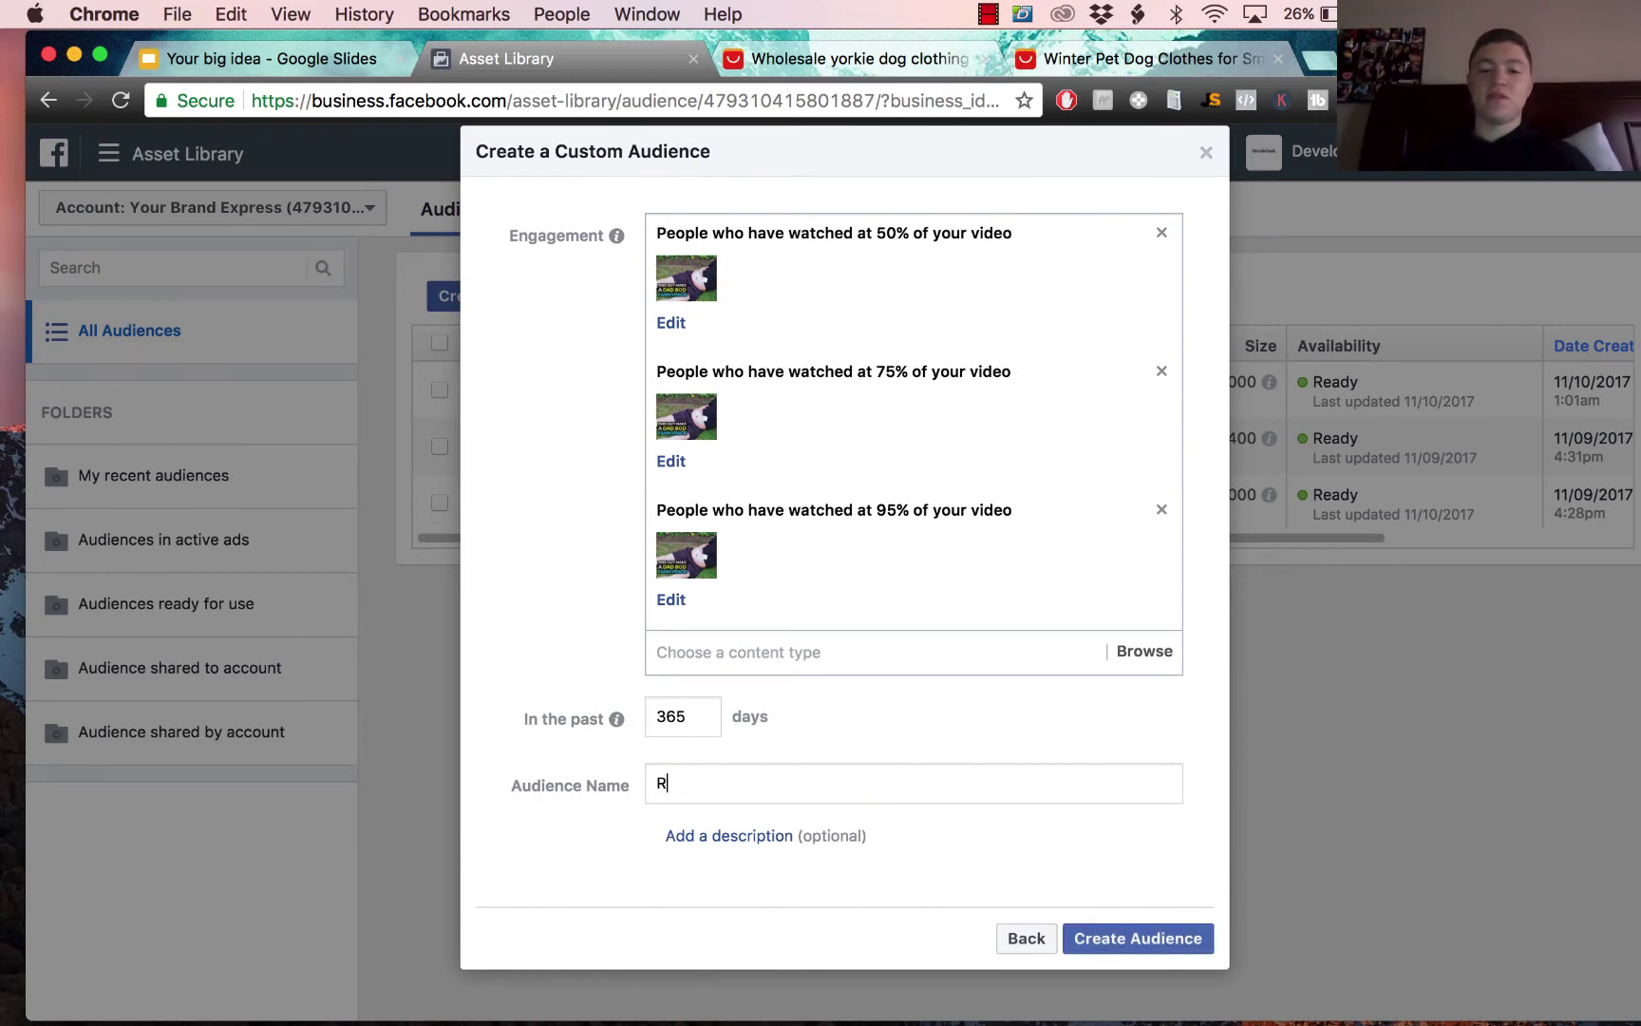
pyautogui.write('etagaret')
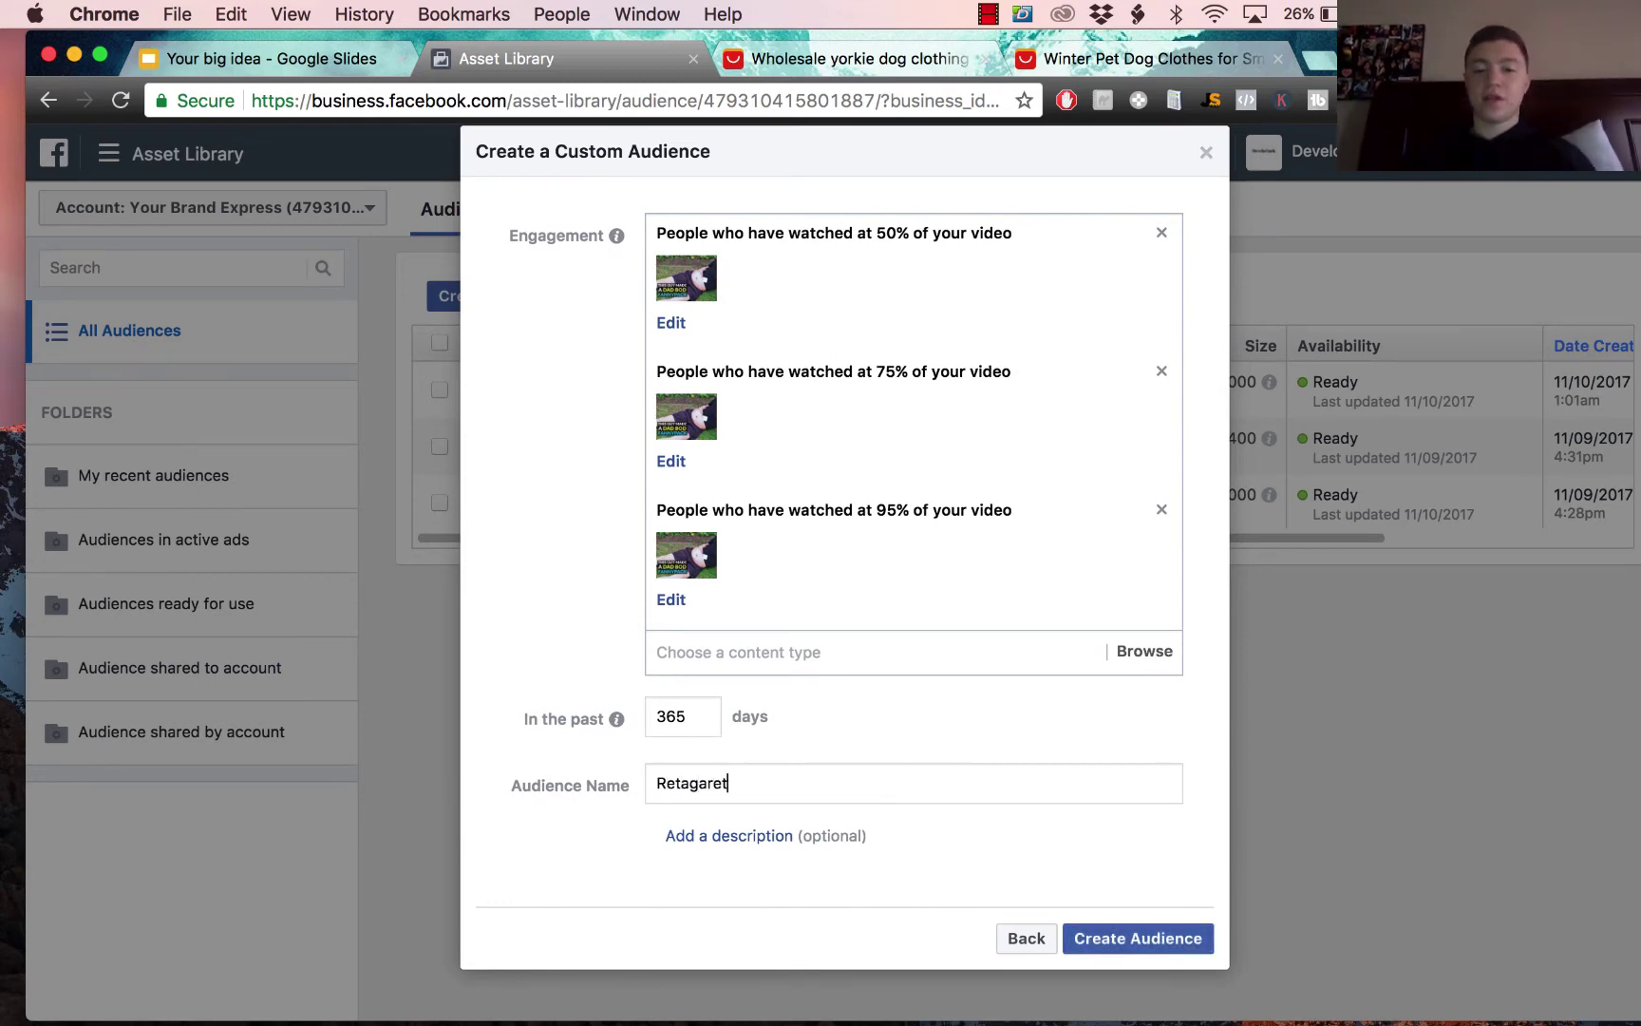
pyautogui.write('ing')
pyautogui.rightClick(719, 782)
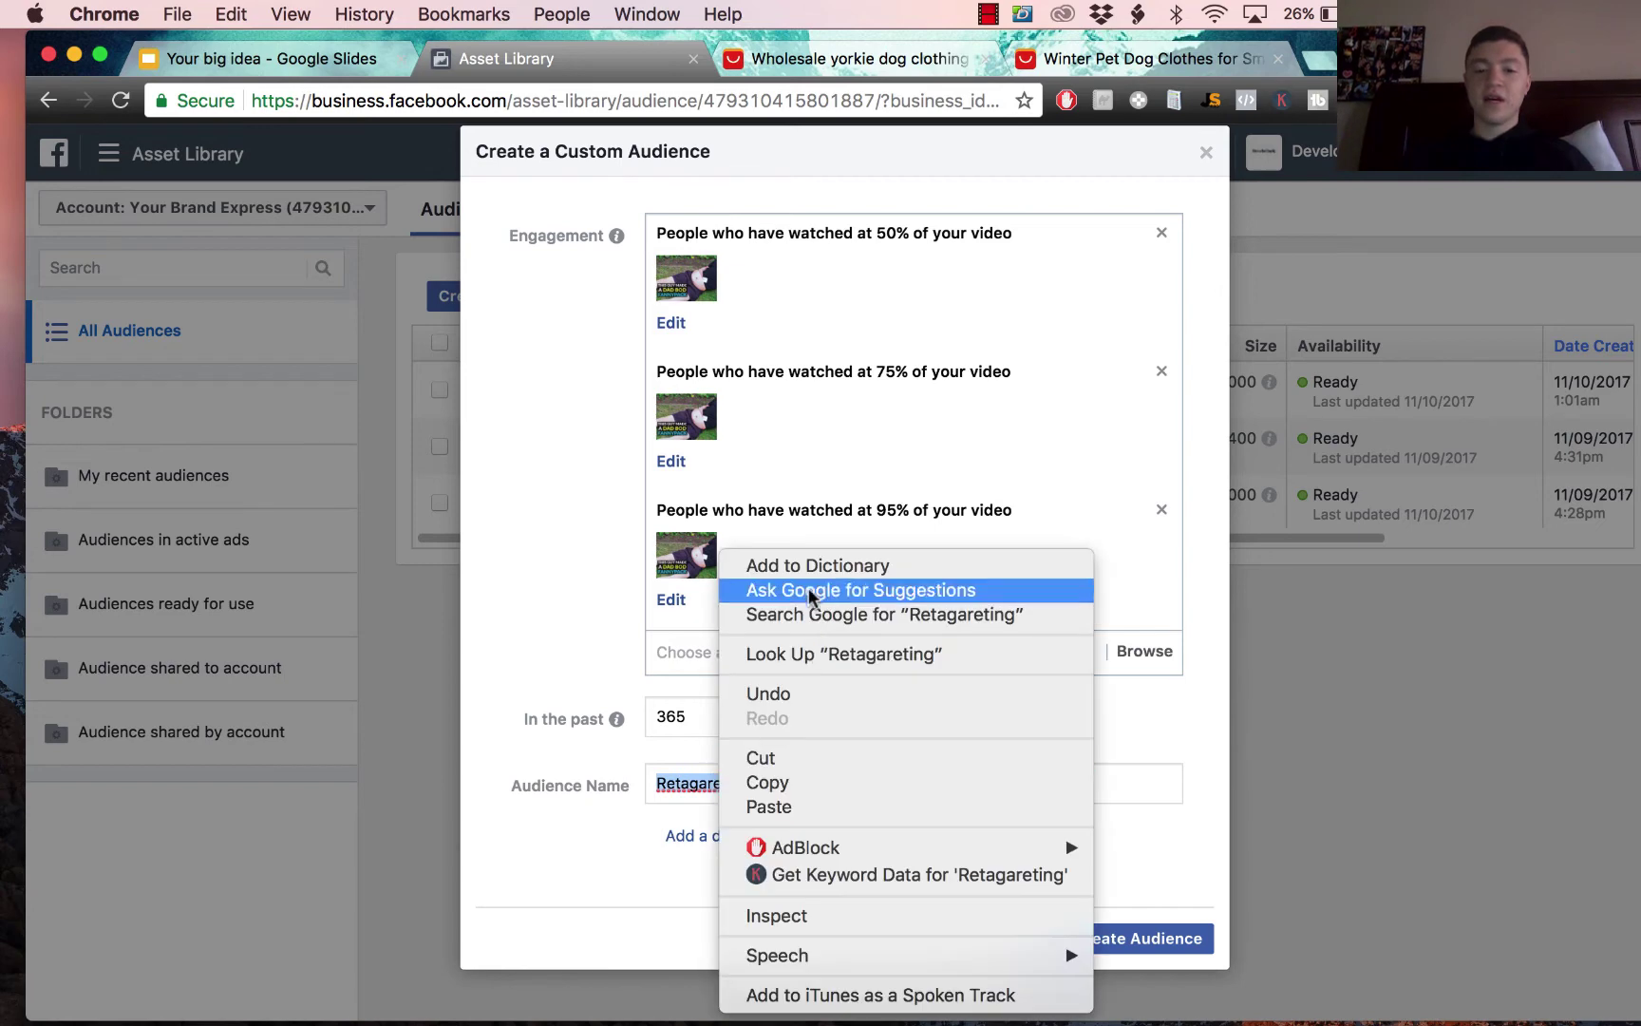
pyautogui.click(722, 786)
pyautogui.write('Retarget')
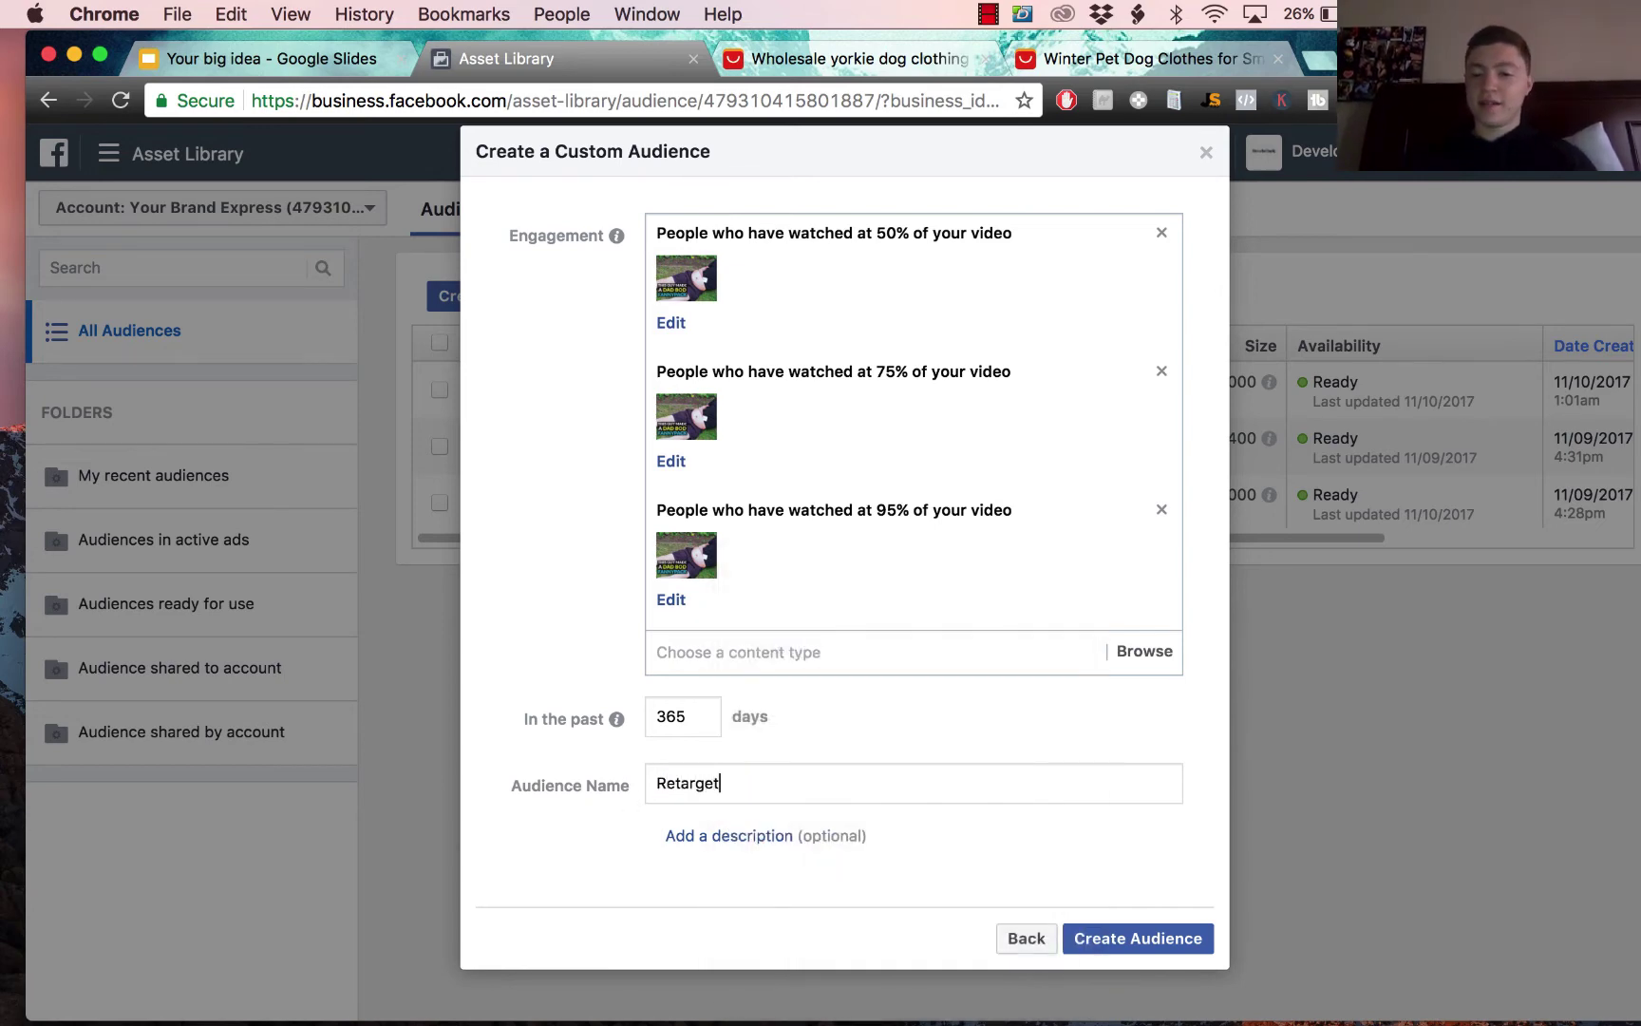
pyautogui.write('ing')
pyautogui.click(1104, 938)
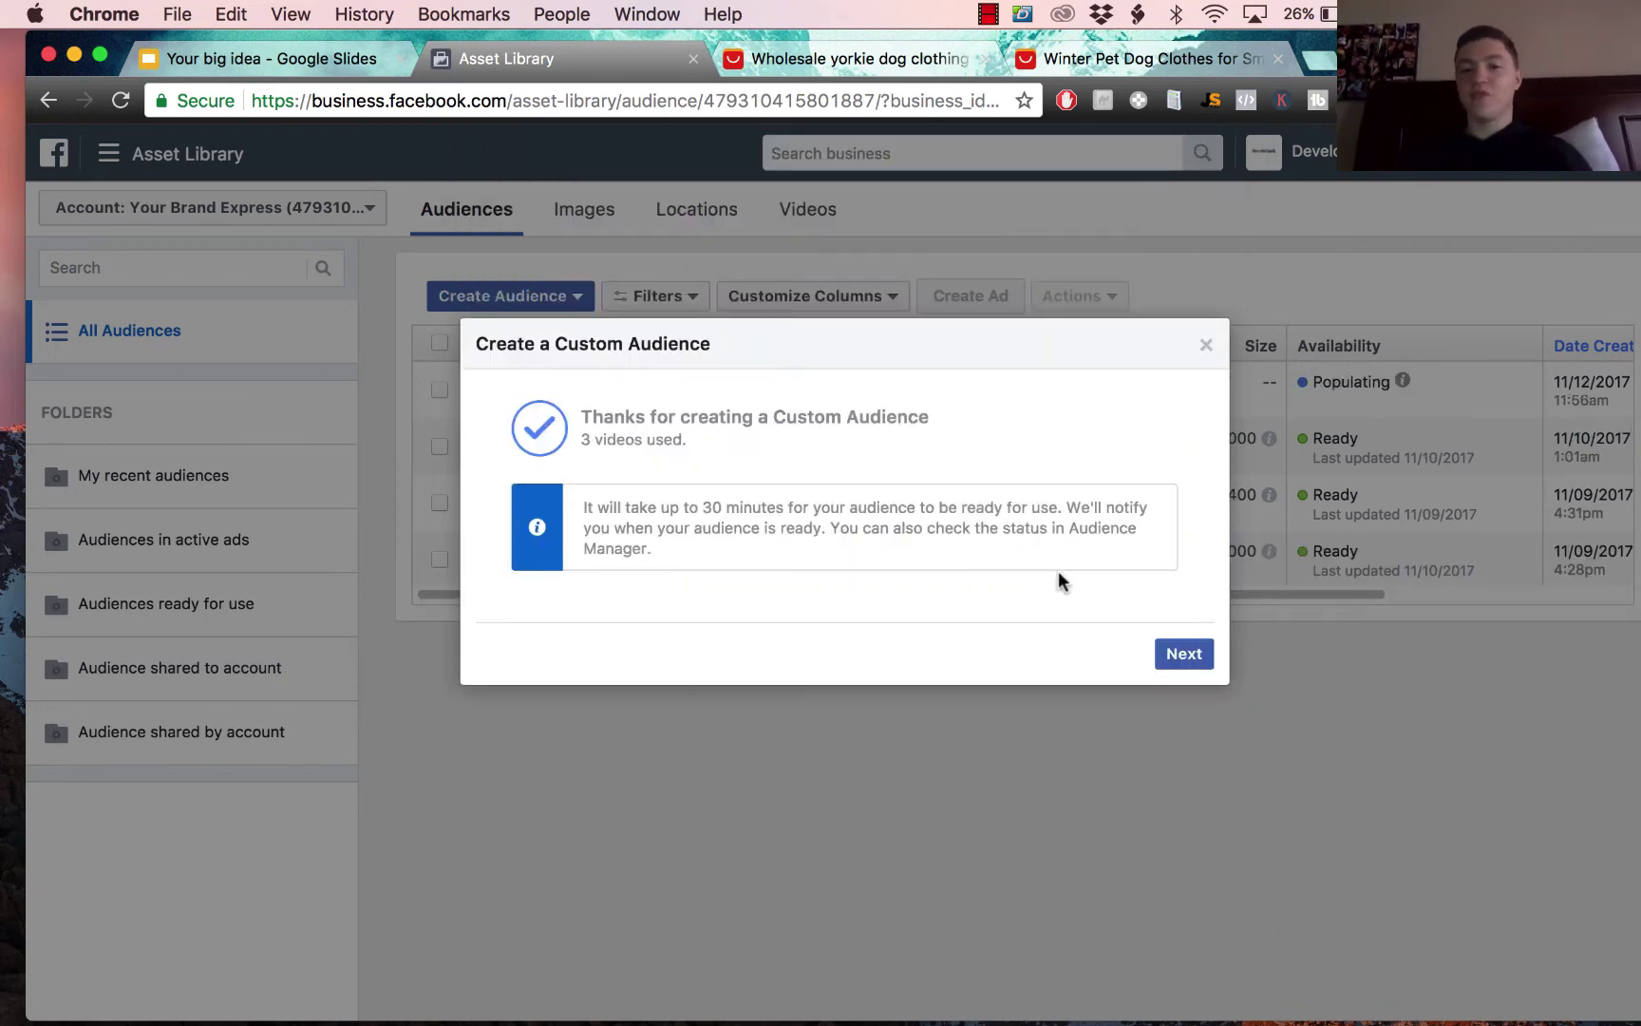
pyautogui.click(1184, 653)
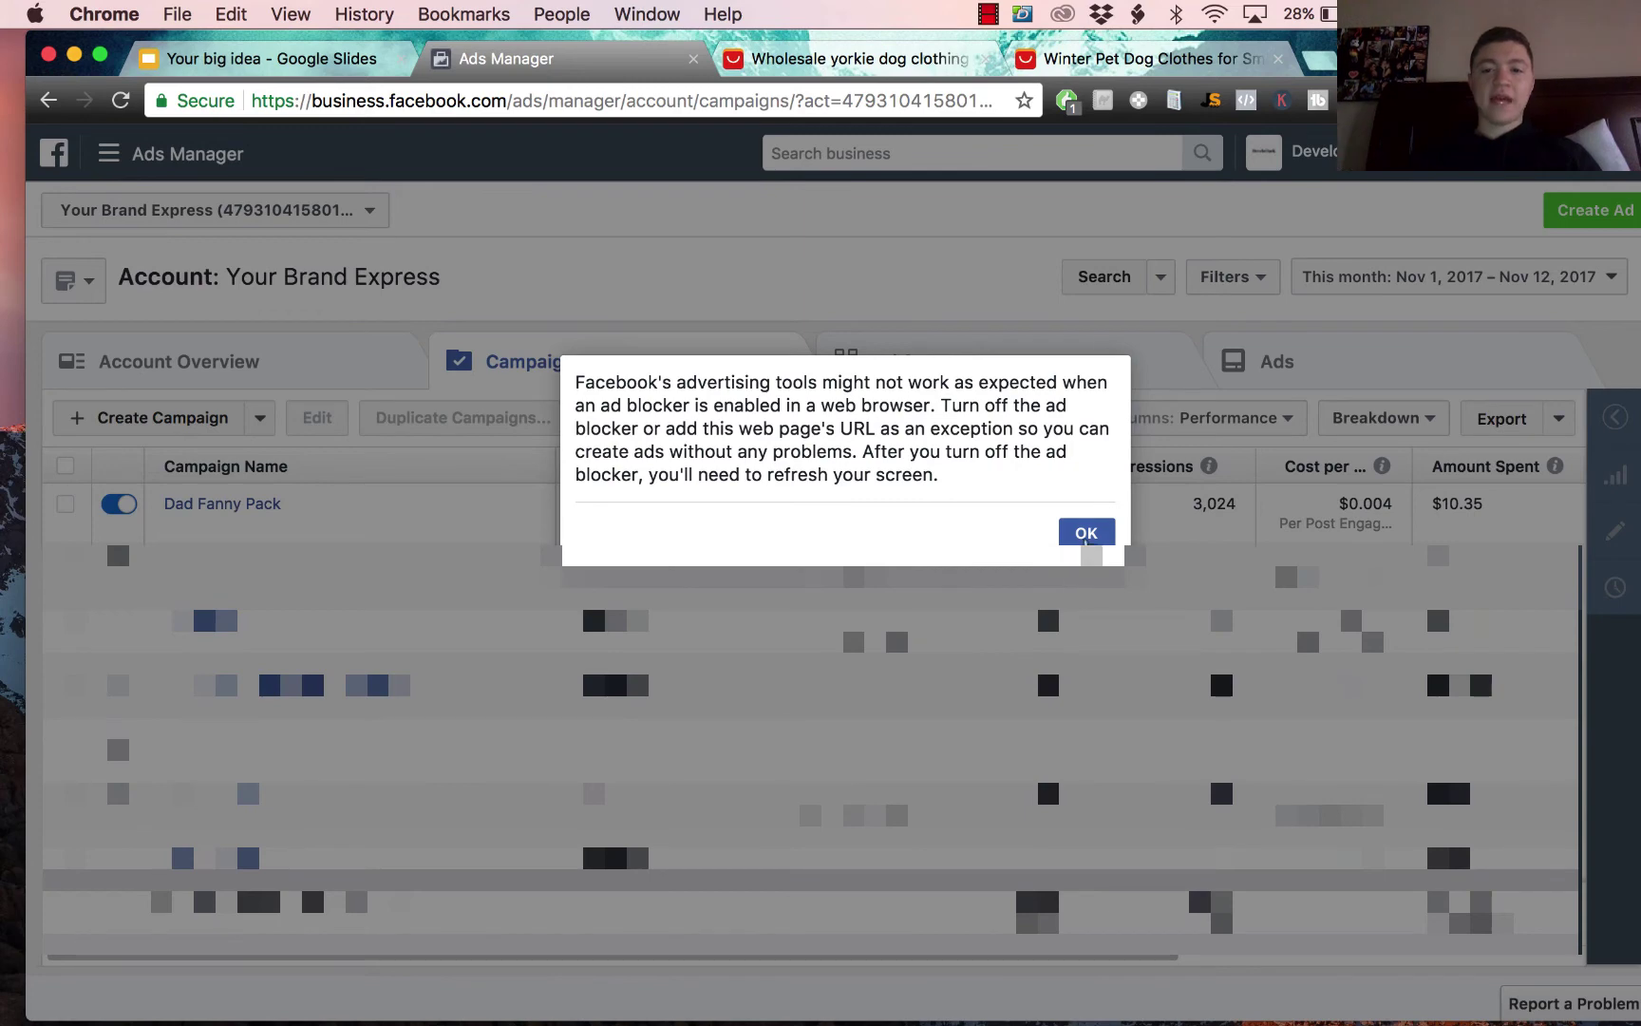
# Step: Dismiss the ad blocker warning and start creating a new campaign in the Your Brand Express account
pyautogui.click(1089, 534)
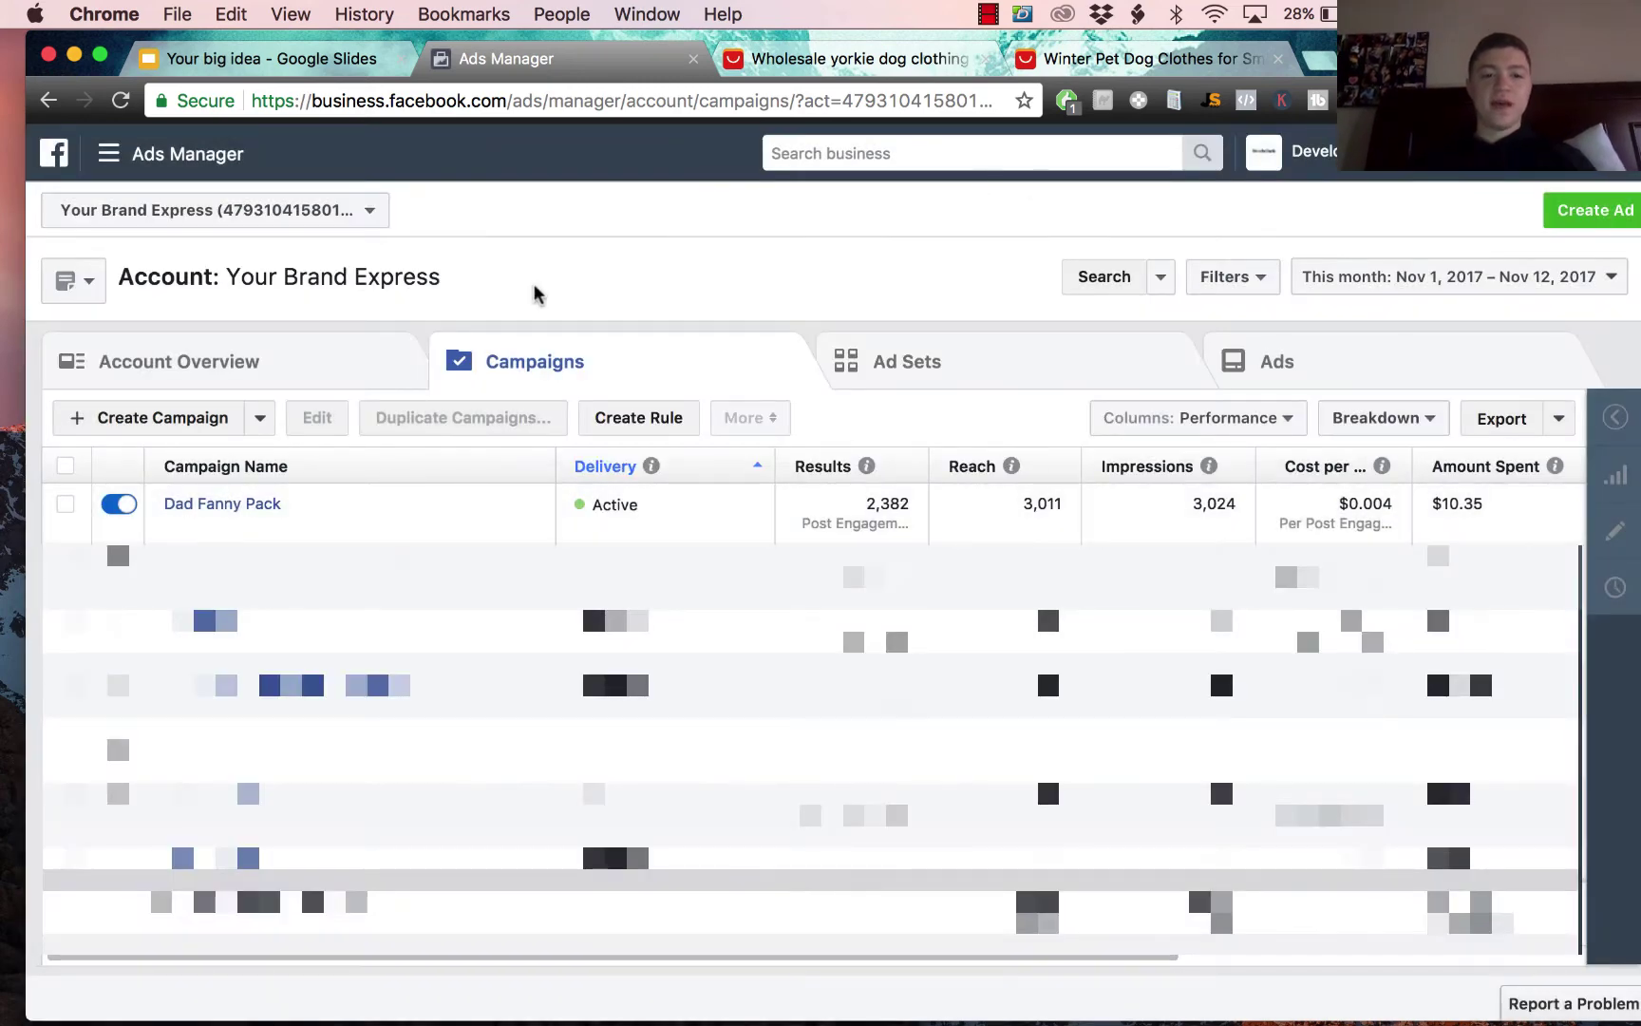
pyautogui.click(163, 418)
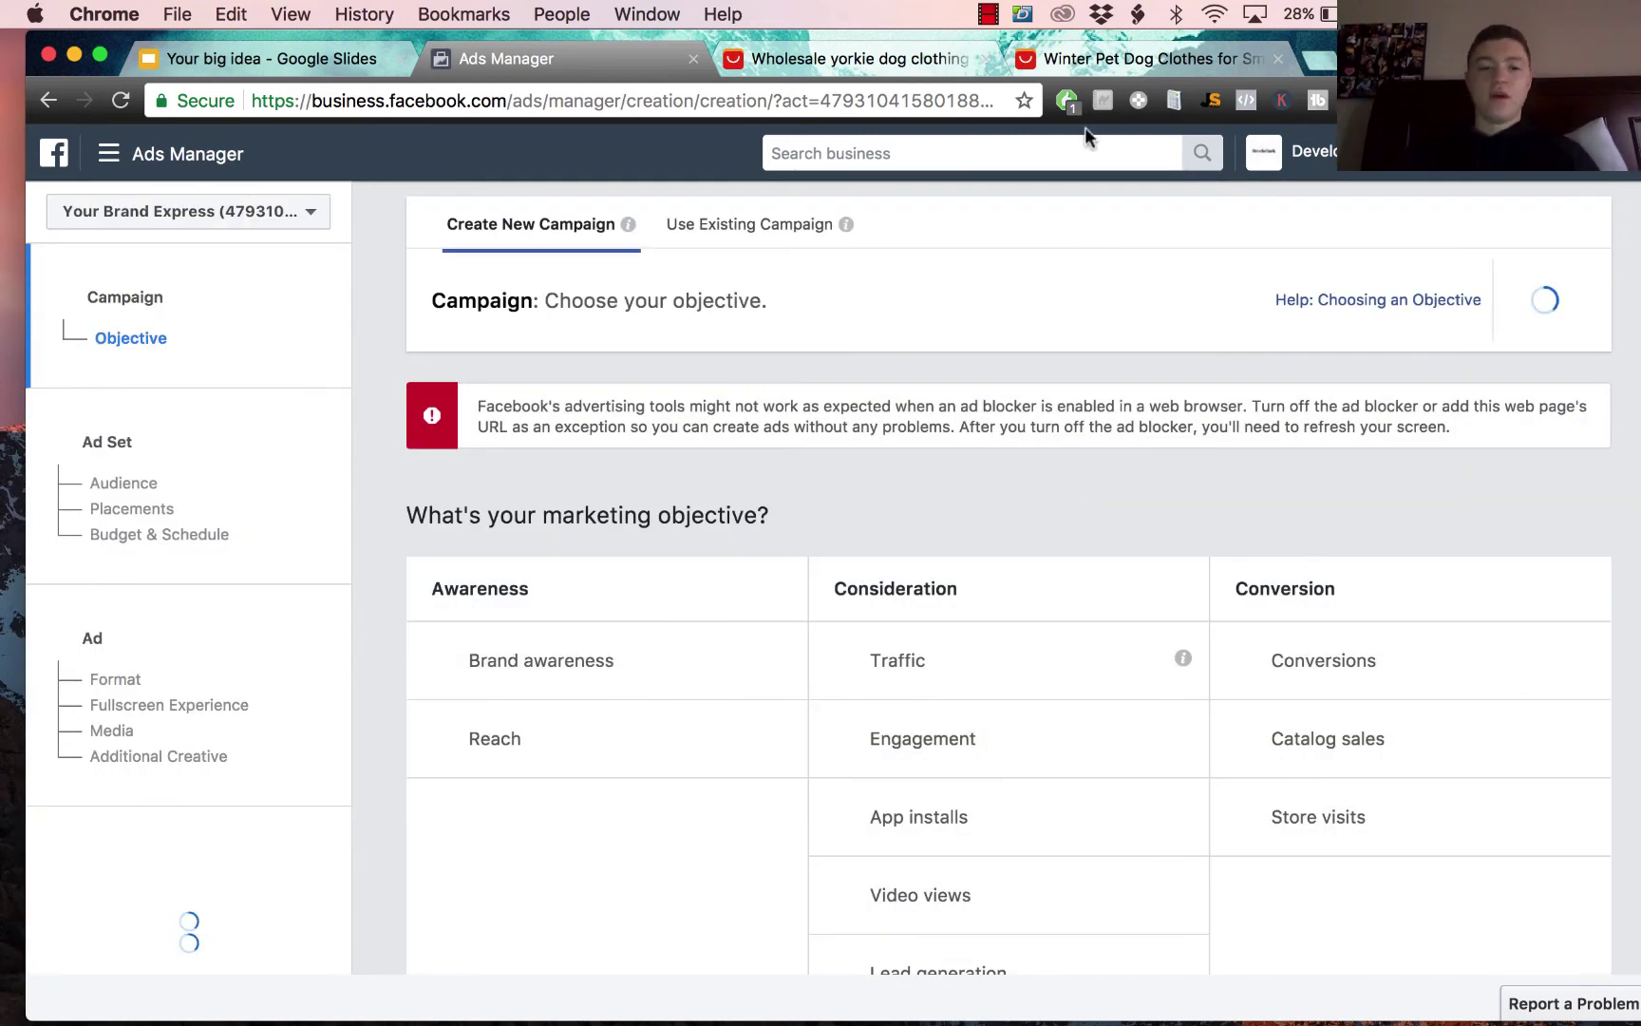
# Step: Switch to the AliExpress page for the winter pet dog coat, review the product, and return to Ads Manager
pyautogui.click(1077, 61)
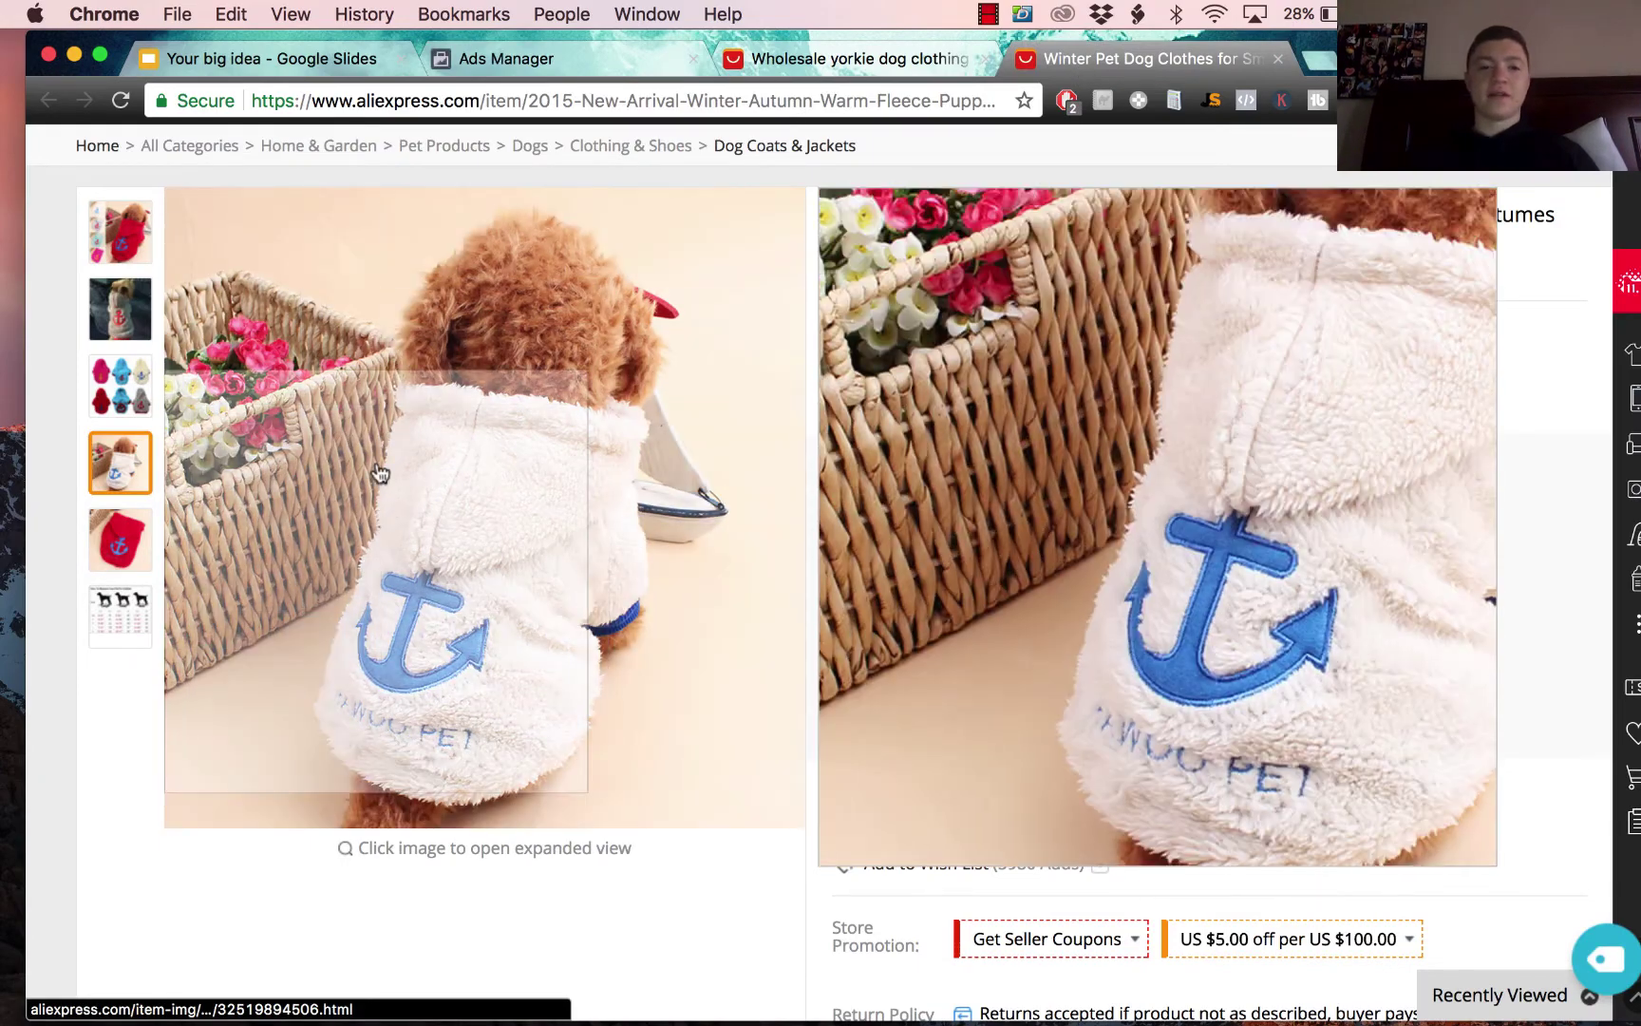
pyautogui.scroll(2, 476, 597)
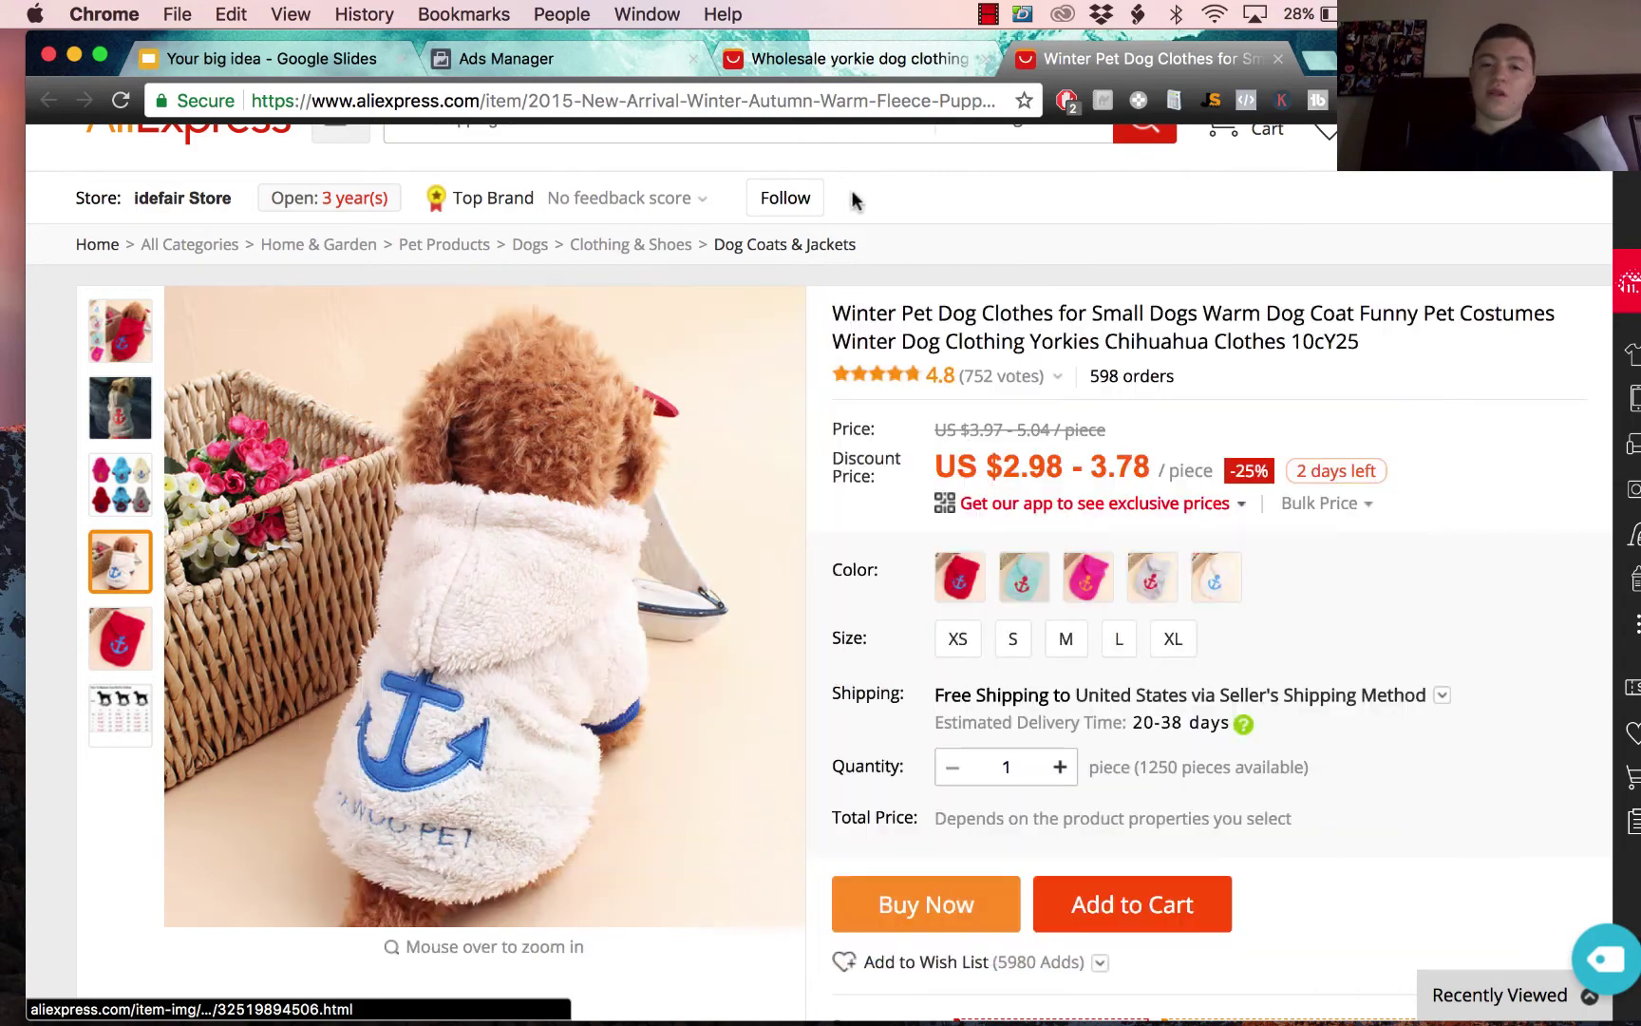
pyautogui.click(561, 62)
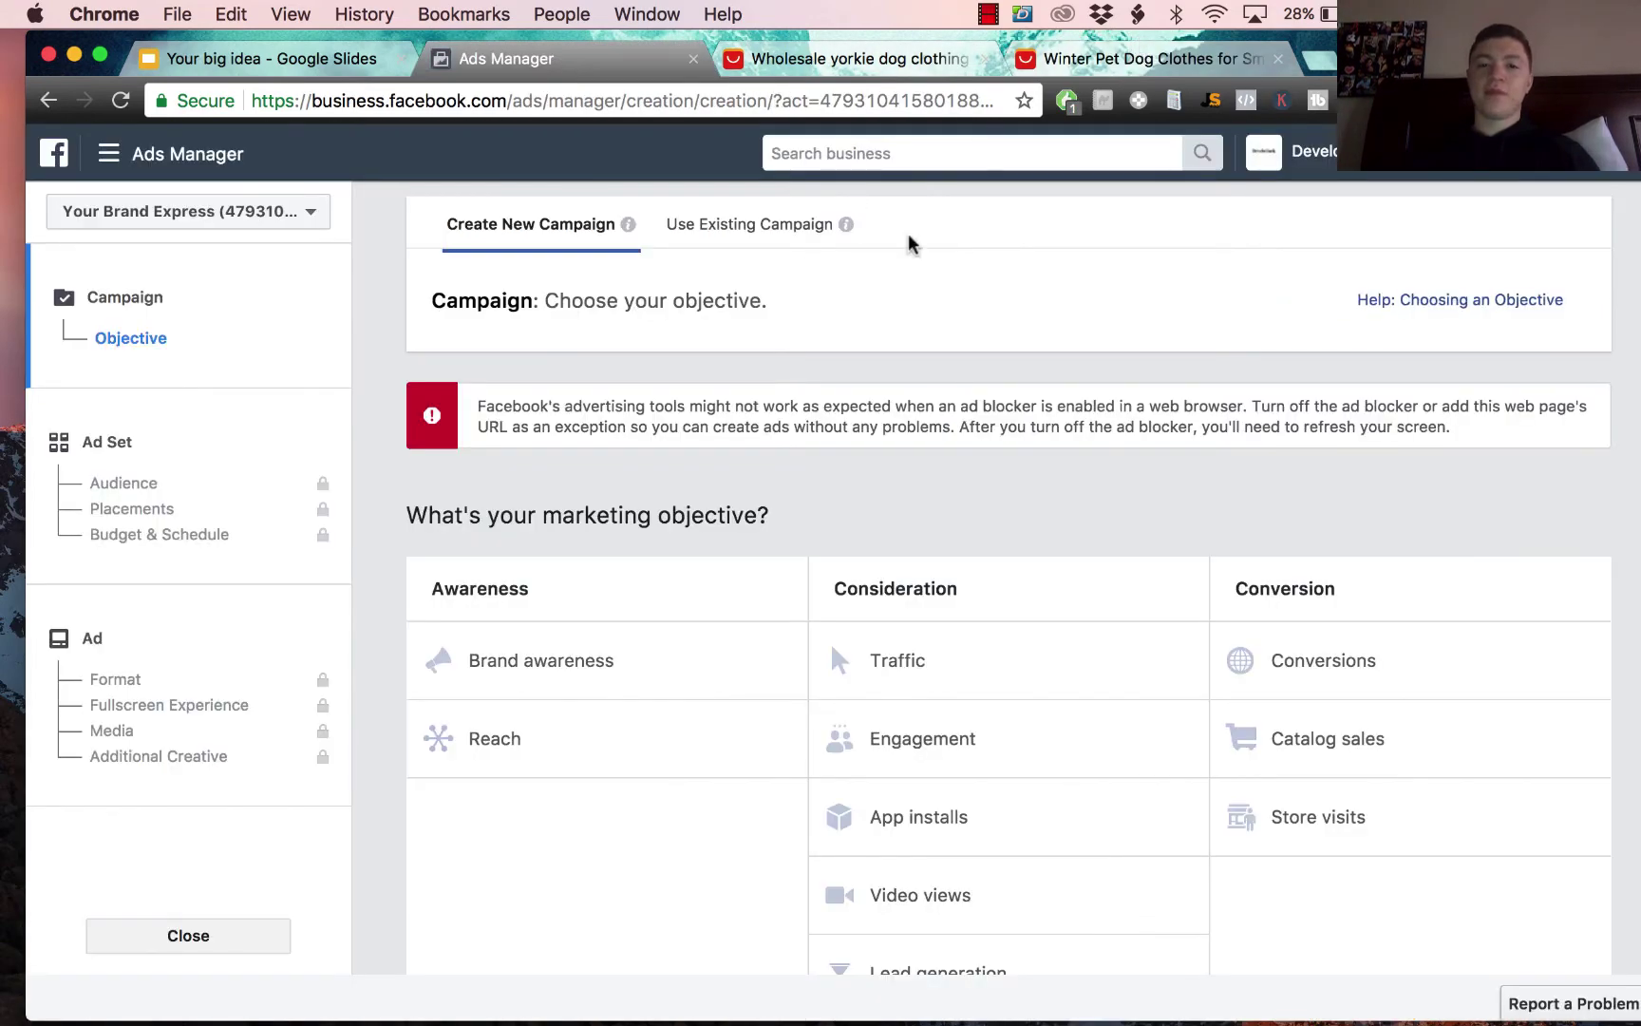
pyautogui.click(1140, 57)
pyautogui.click(532, 58)
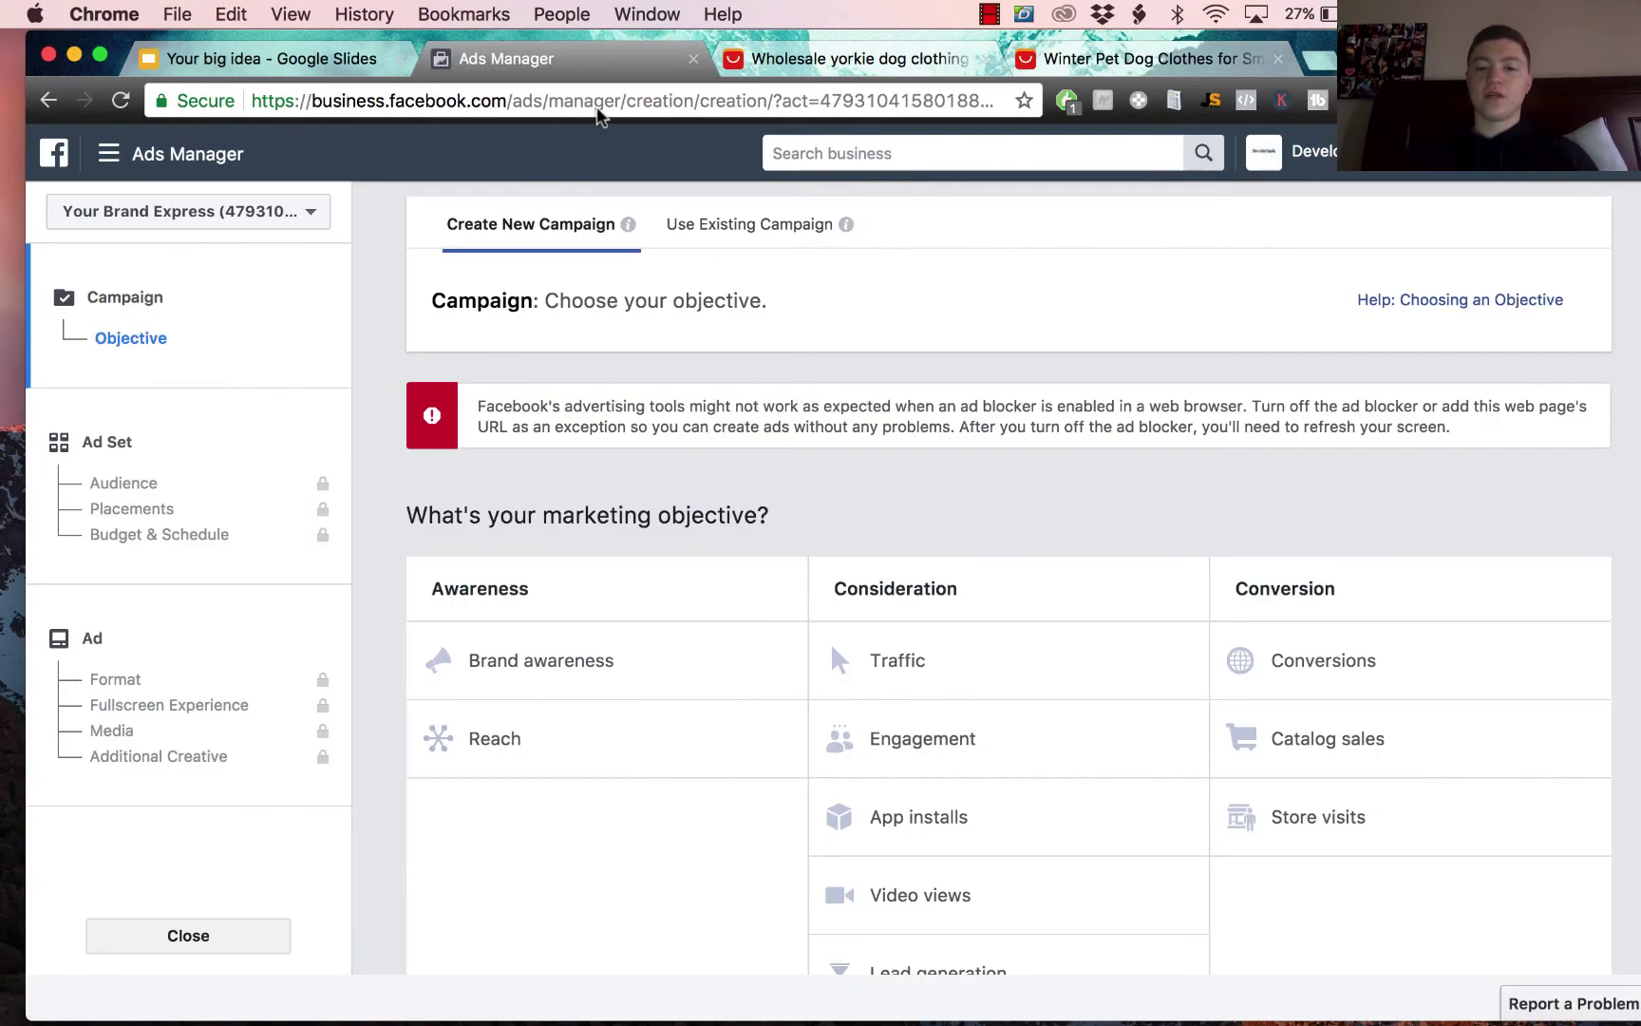
# Step: Choose the Engagement objective, name the campaign Yorkie Test, and continue to the ad set
pyautogui.scroll(-3, 1130, 670)
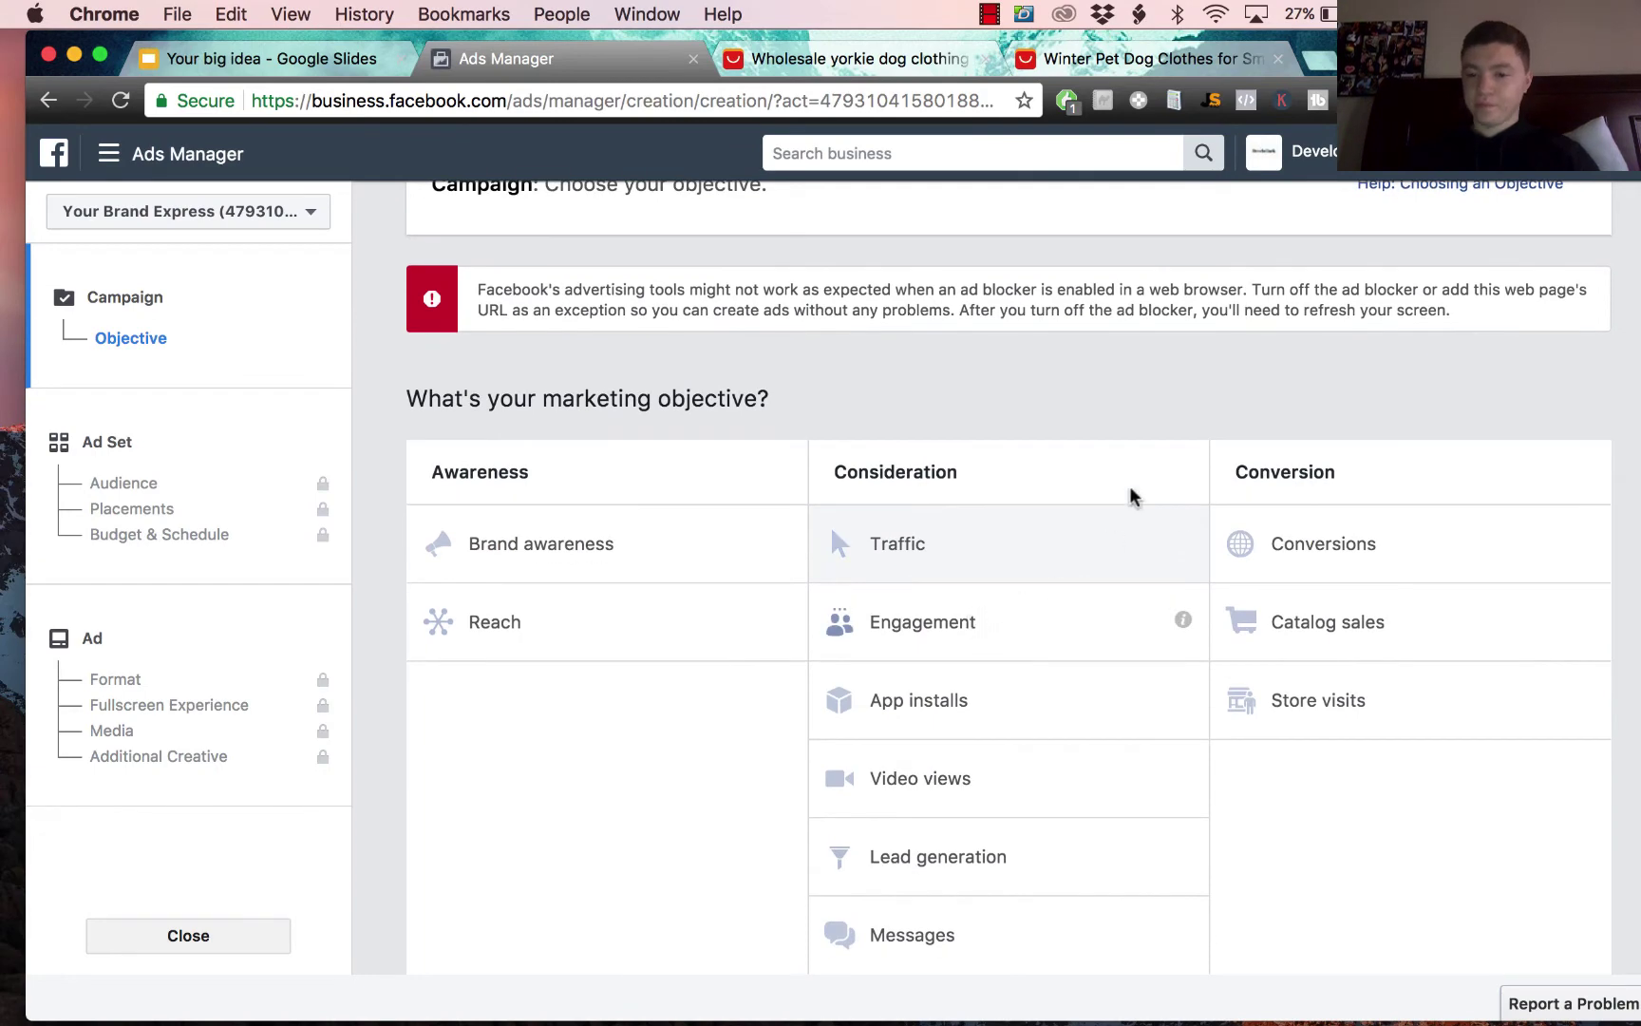
pyautogui.click(979, 629)
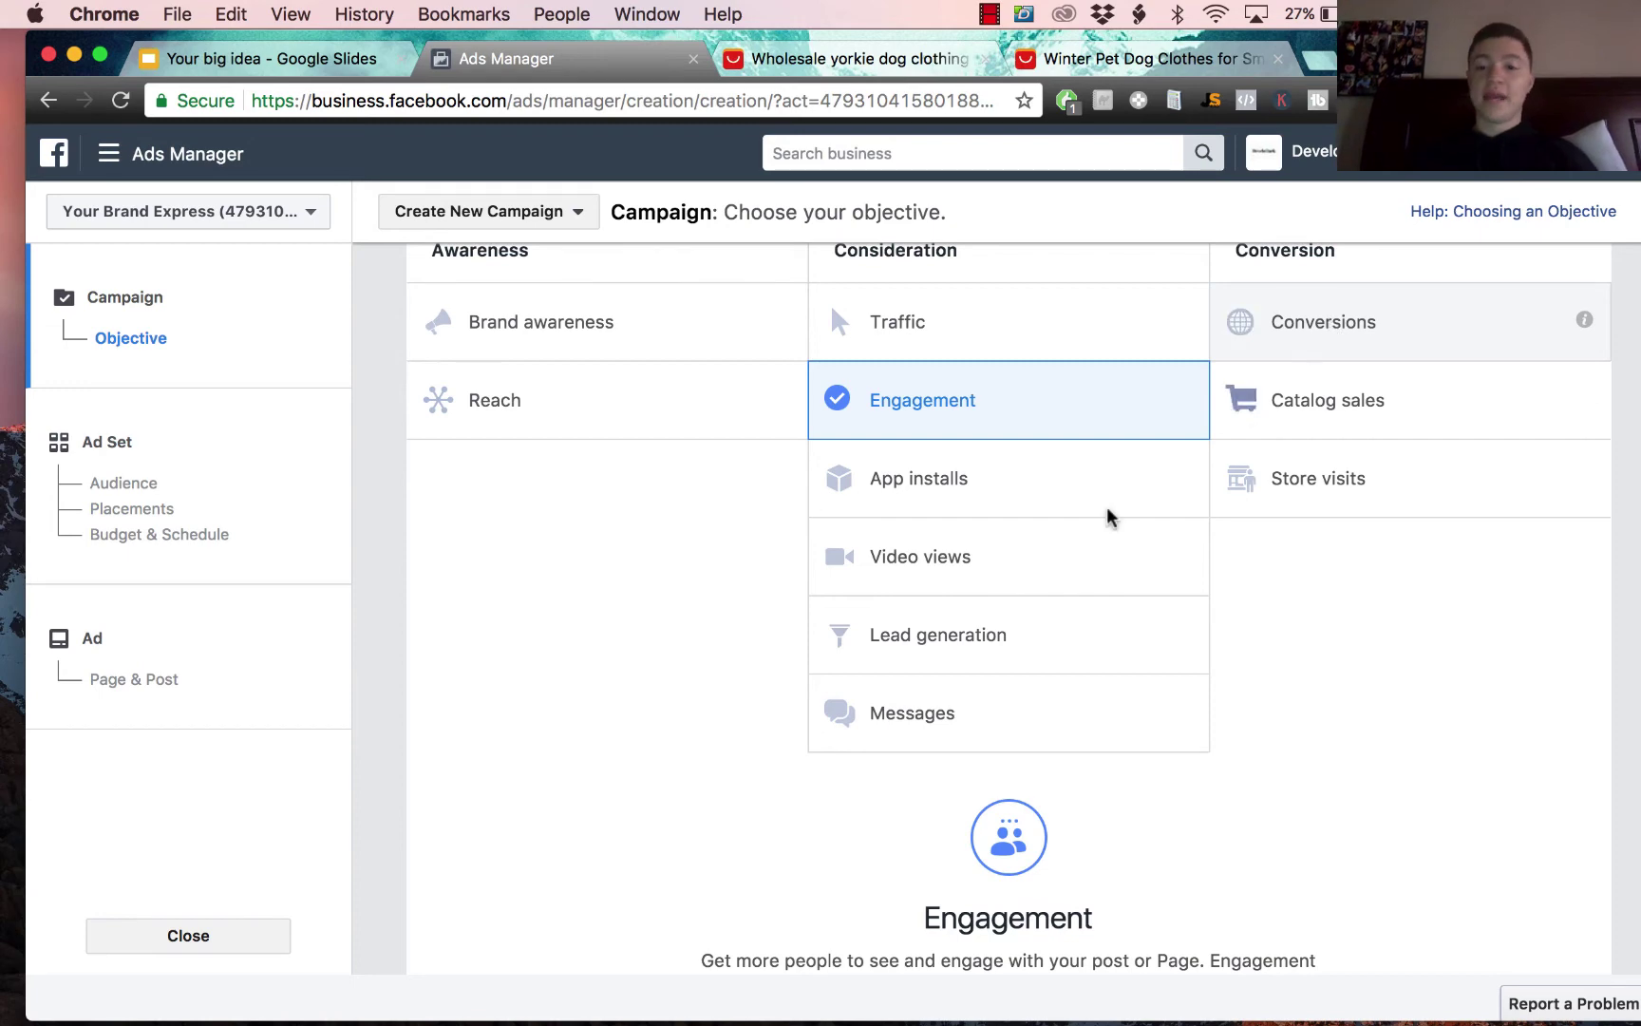
pyautogui.scroll(-5, 1111, 517)
pyautogui.doubleClick(1053, 693)
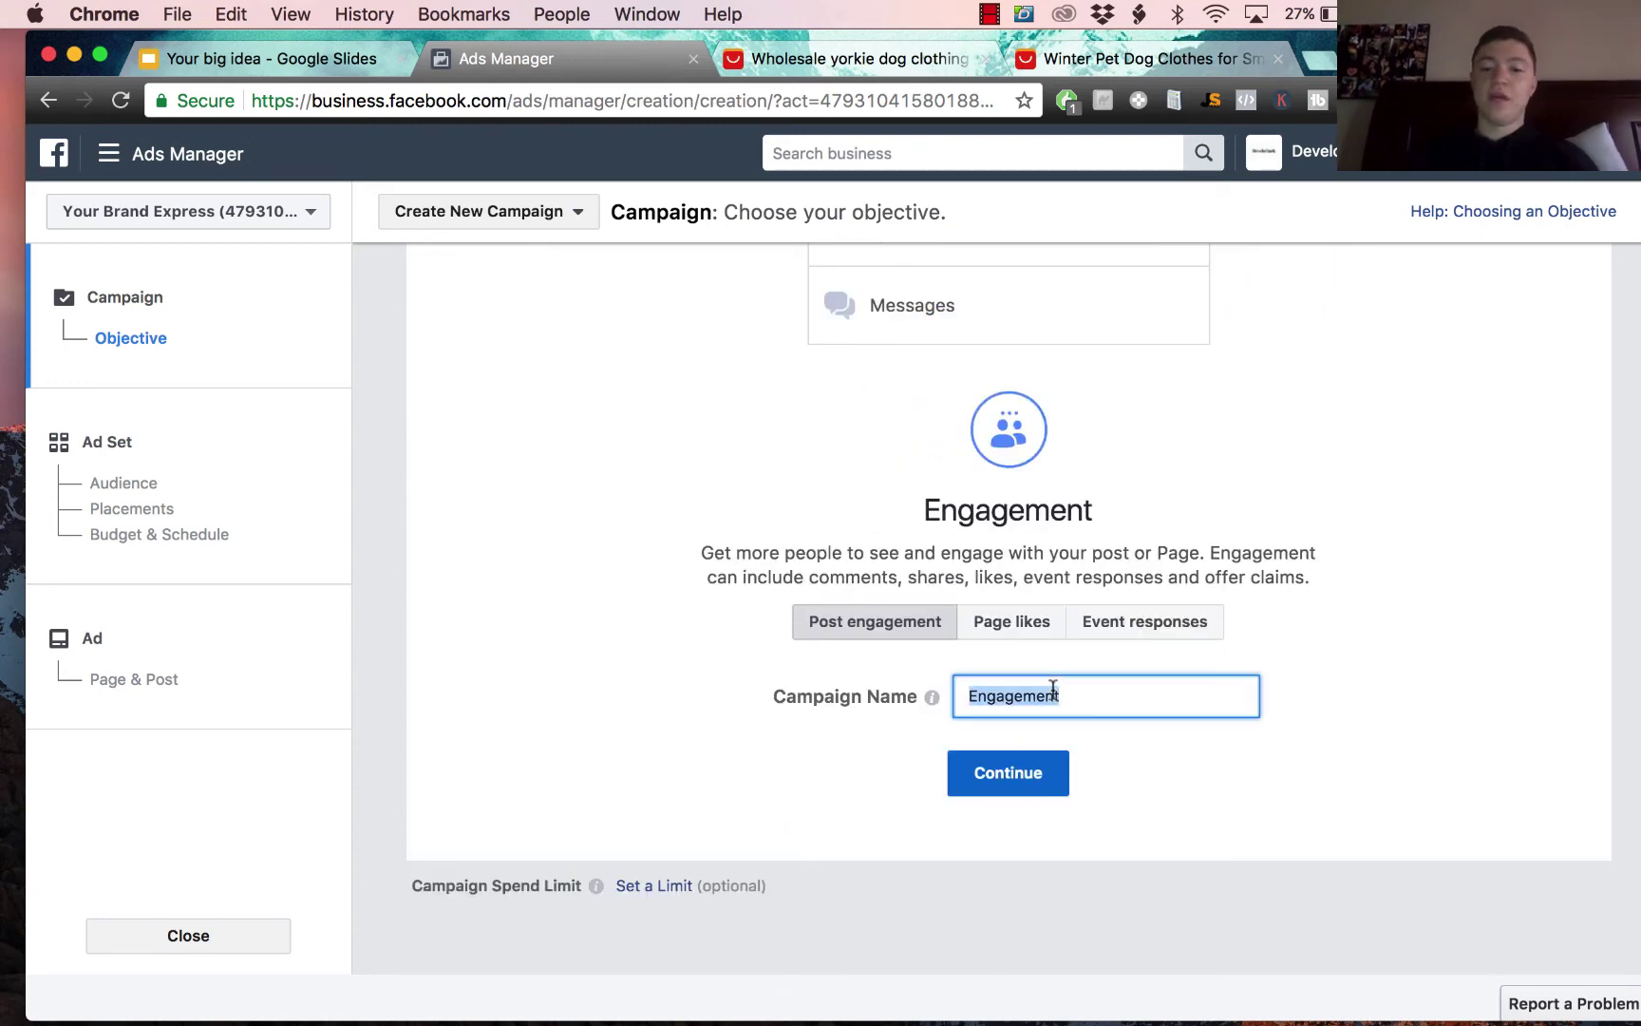
pyautogui.write('Yorkie Test')
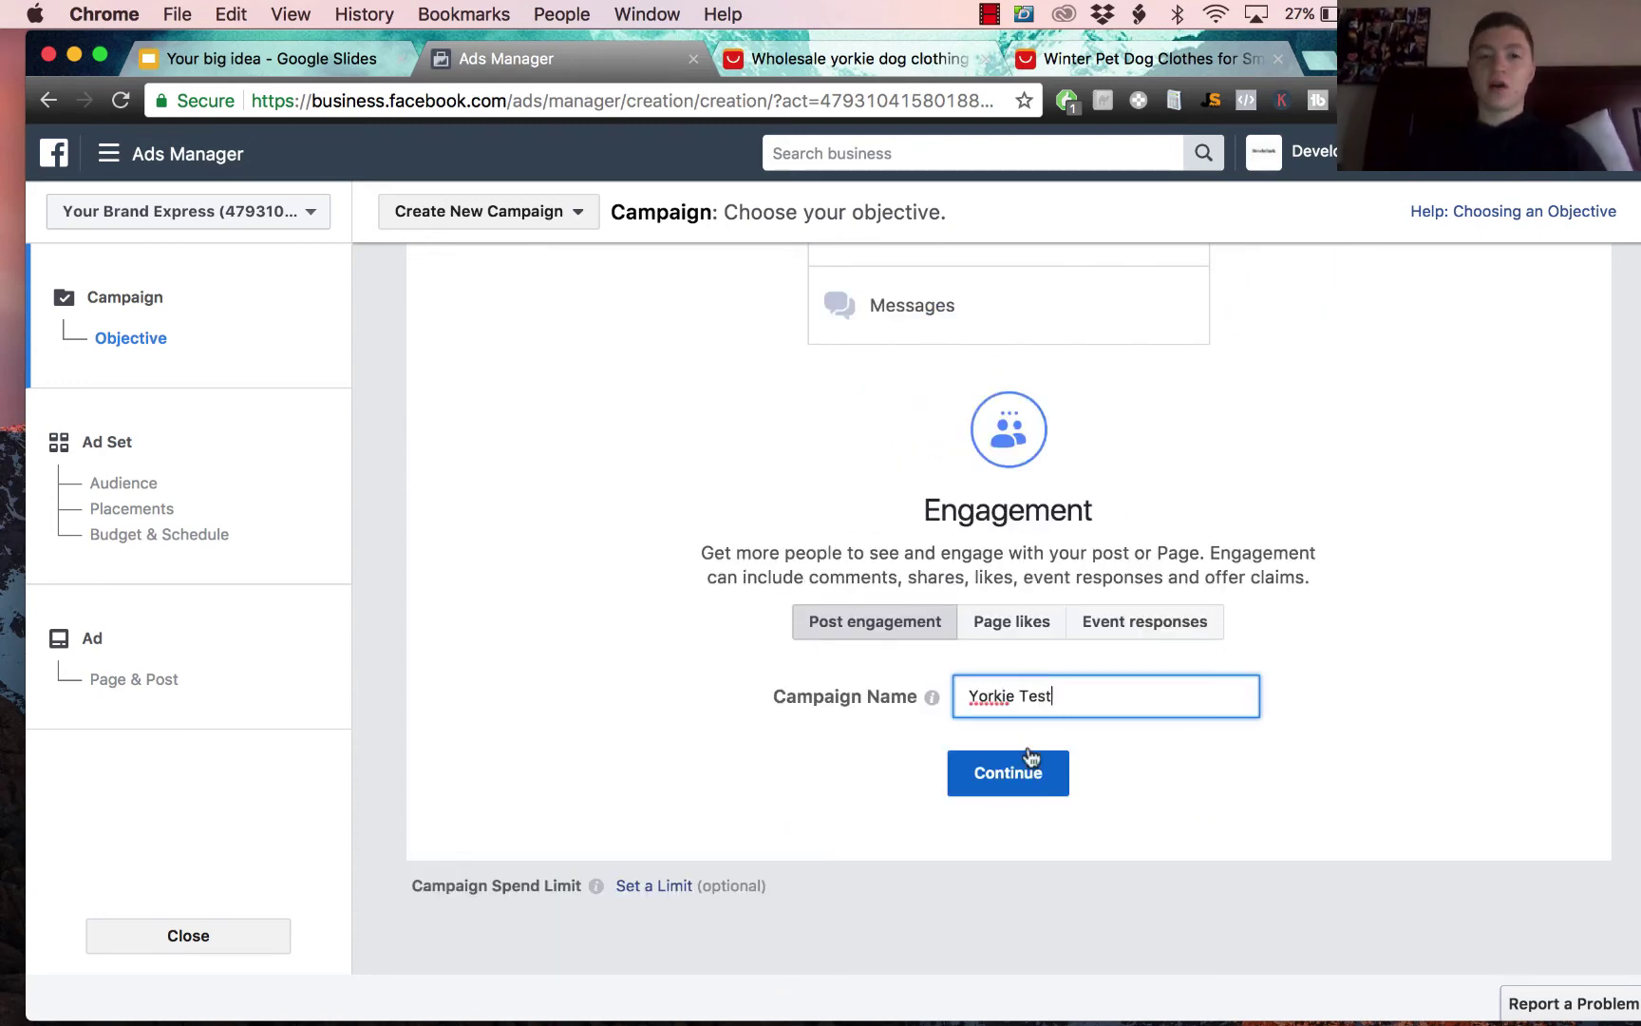
pyautogui.click(1028, 757)
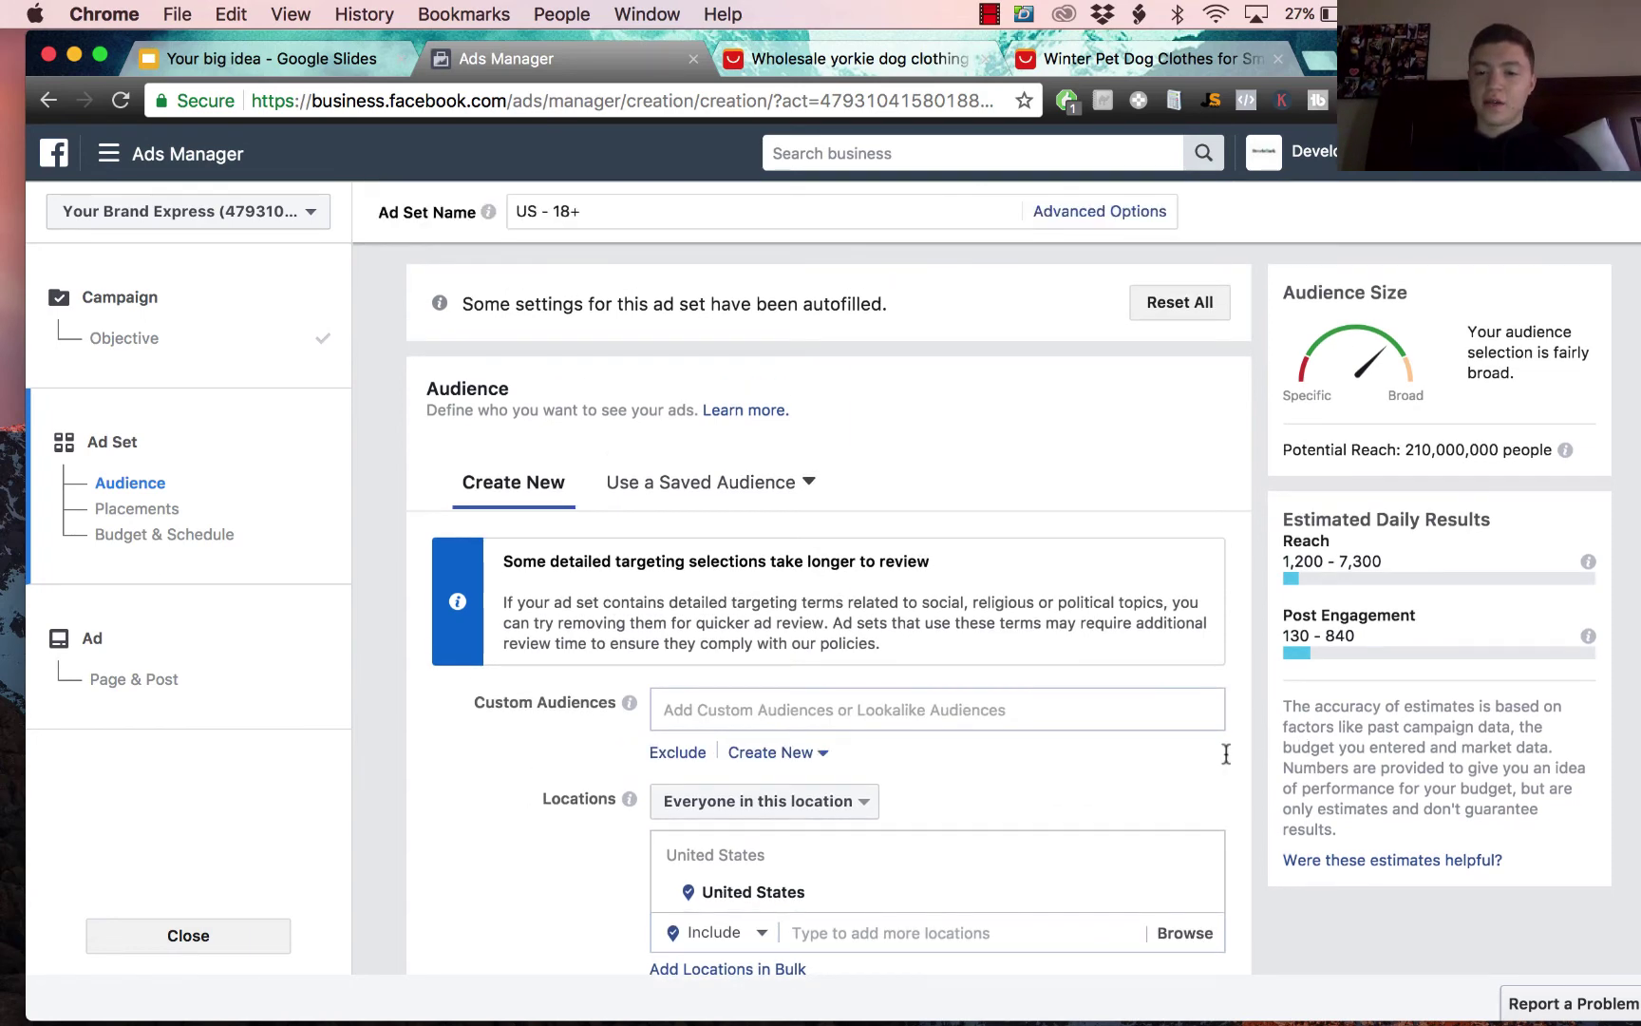
# Step: Search the ad set's detailed targeting for yorkie and add the YORKIES! interest
pyautogui.scroll(-2, 1263, 817)
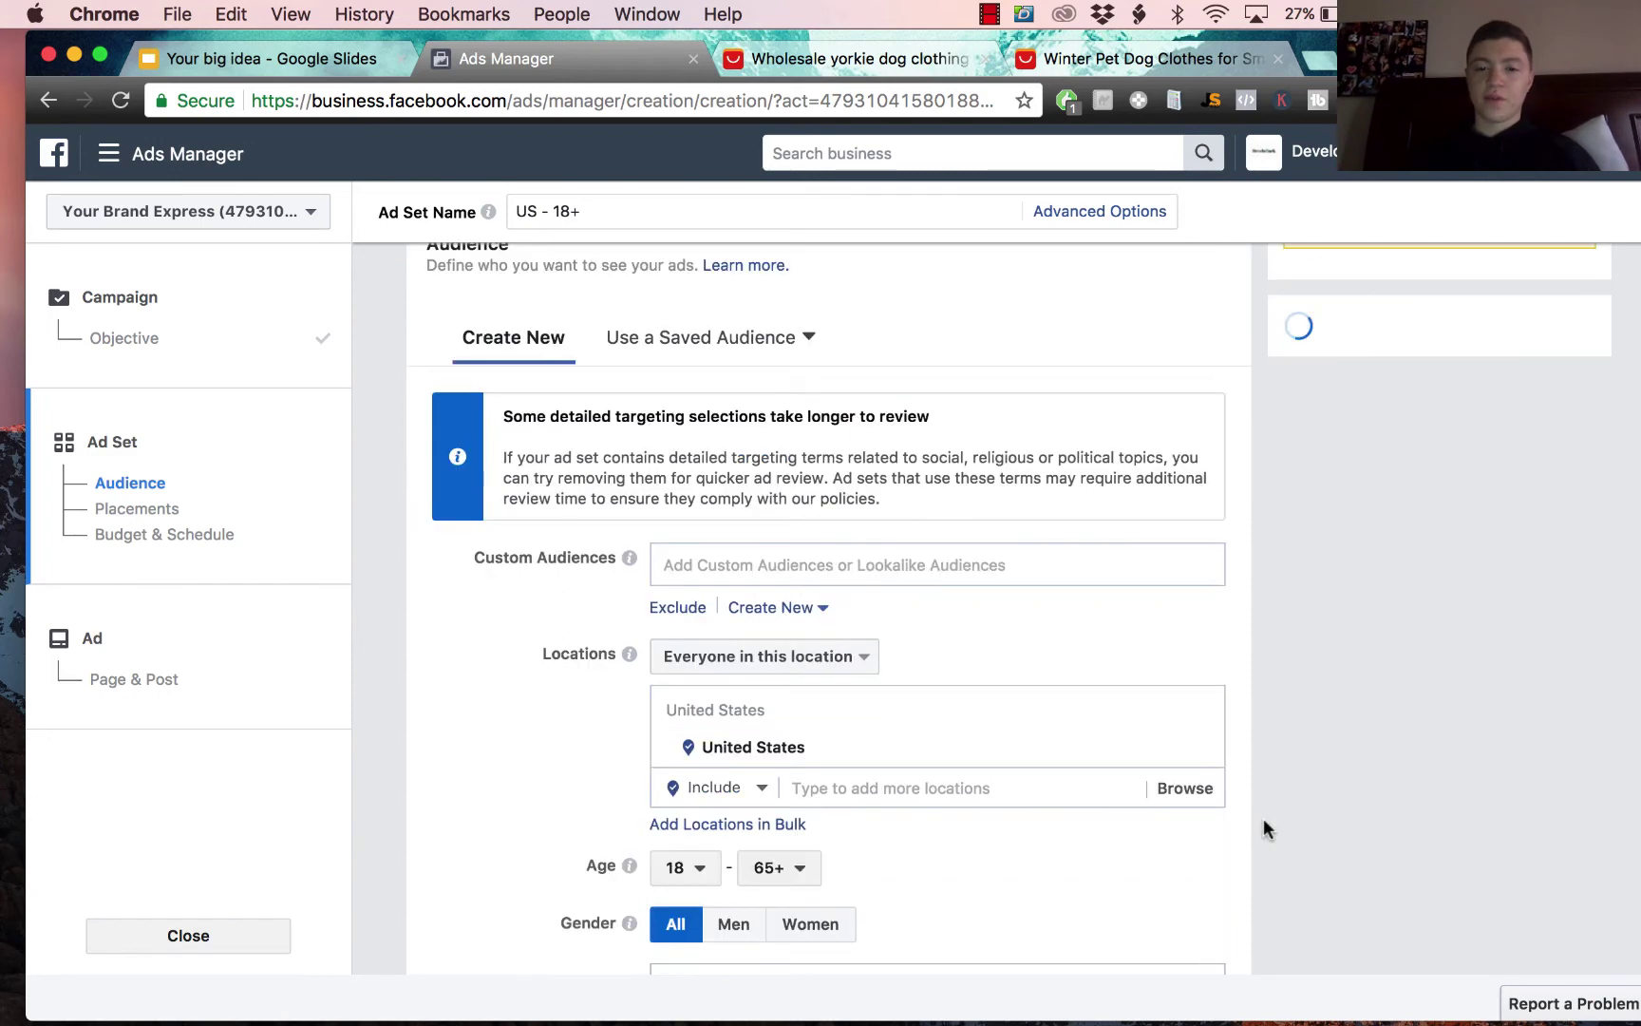
pyautogui.scroll(-6, 1263, 817)
pyautogui.scroll(-5, 1238, 653)
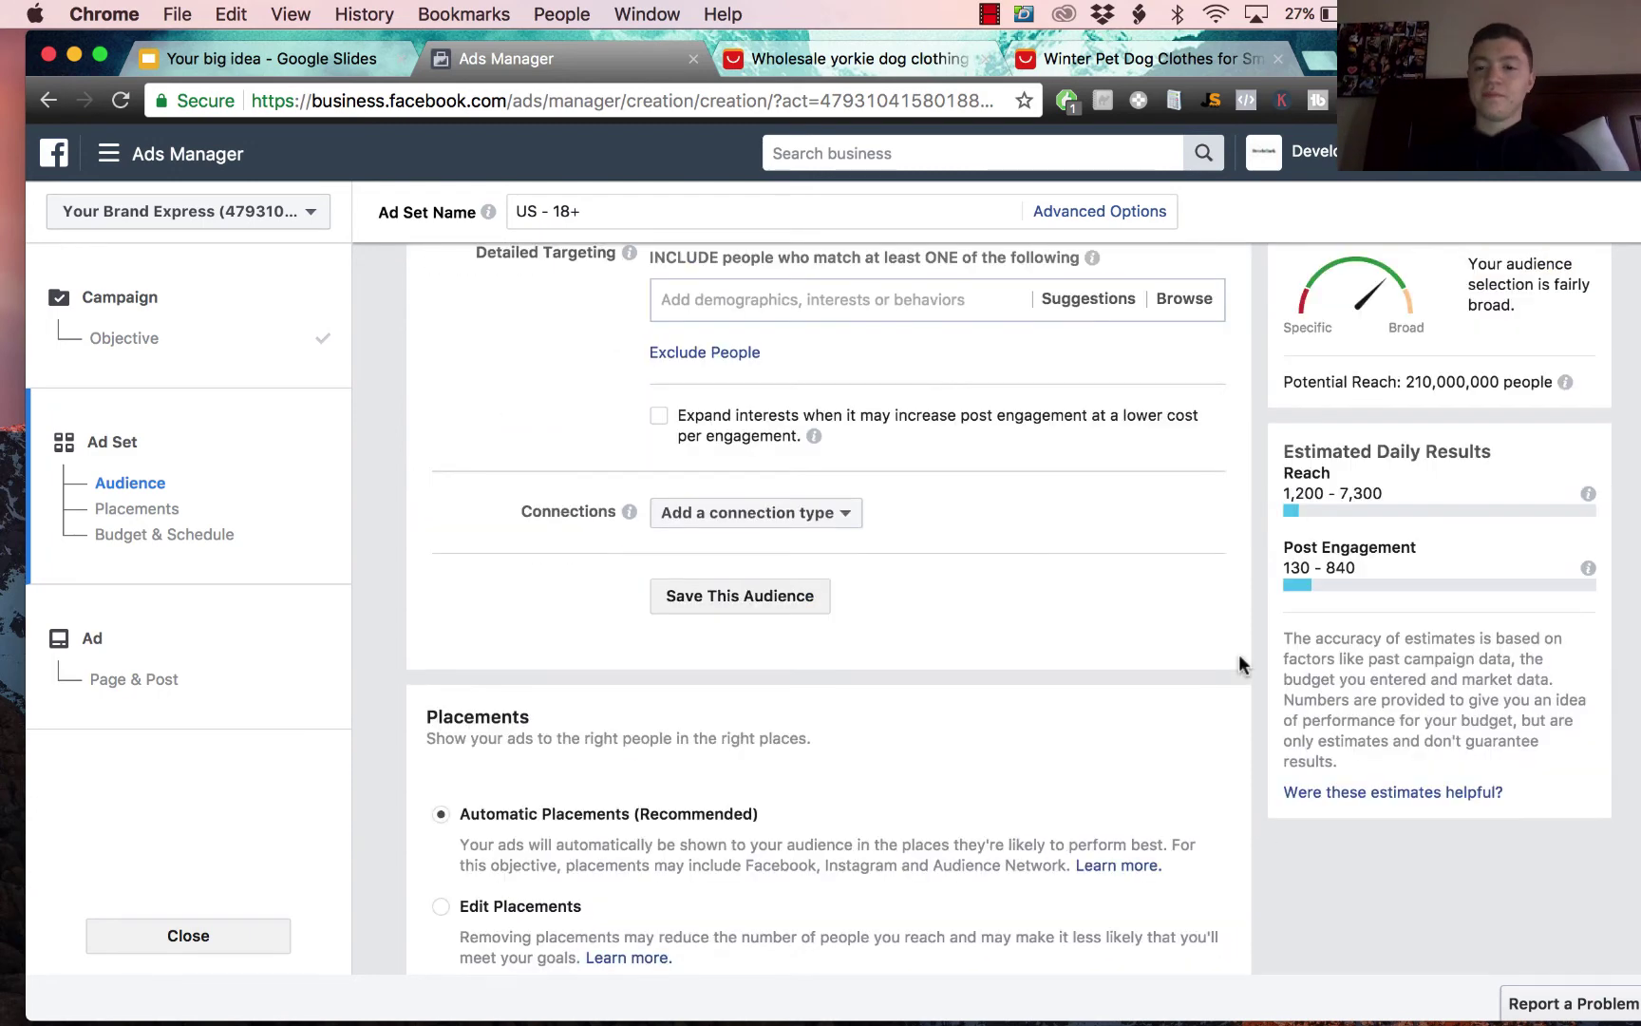
pyautogui.scroll(2, 1238, 653)
pyautogui.scroll(6, 1238, 653)
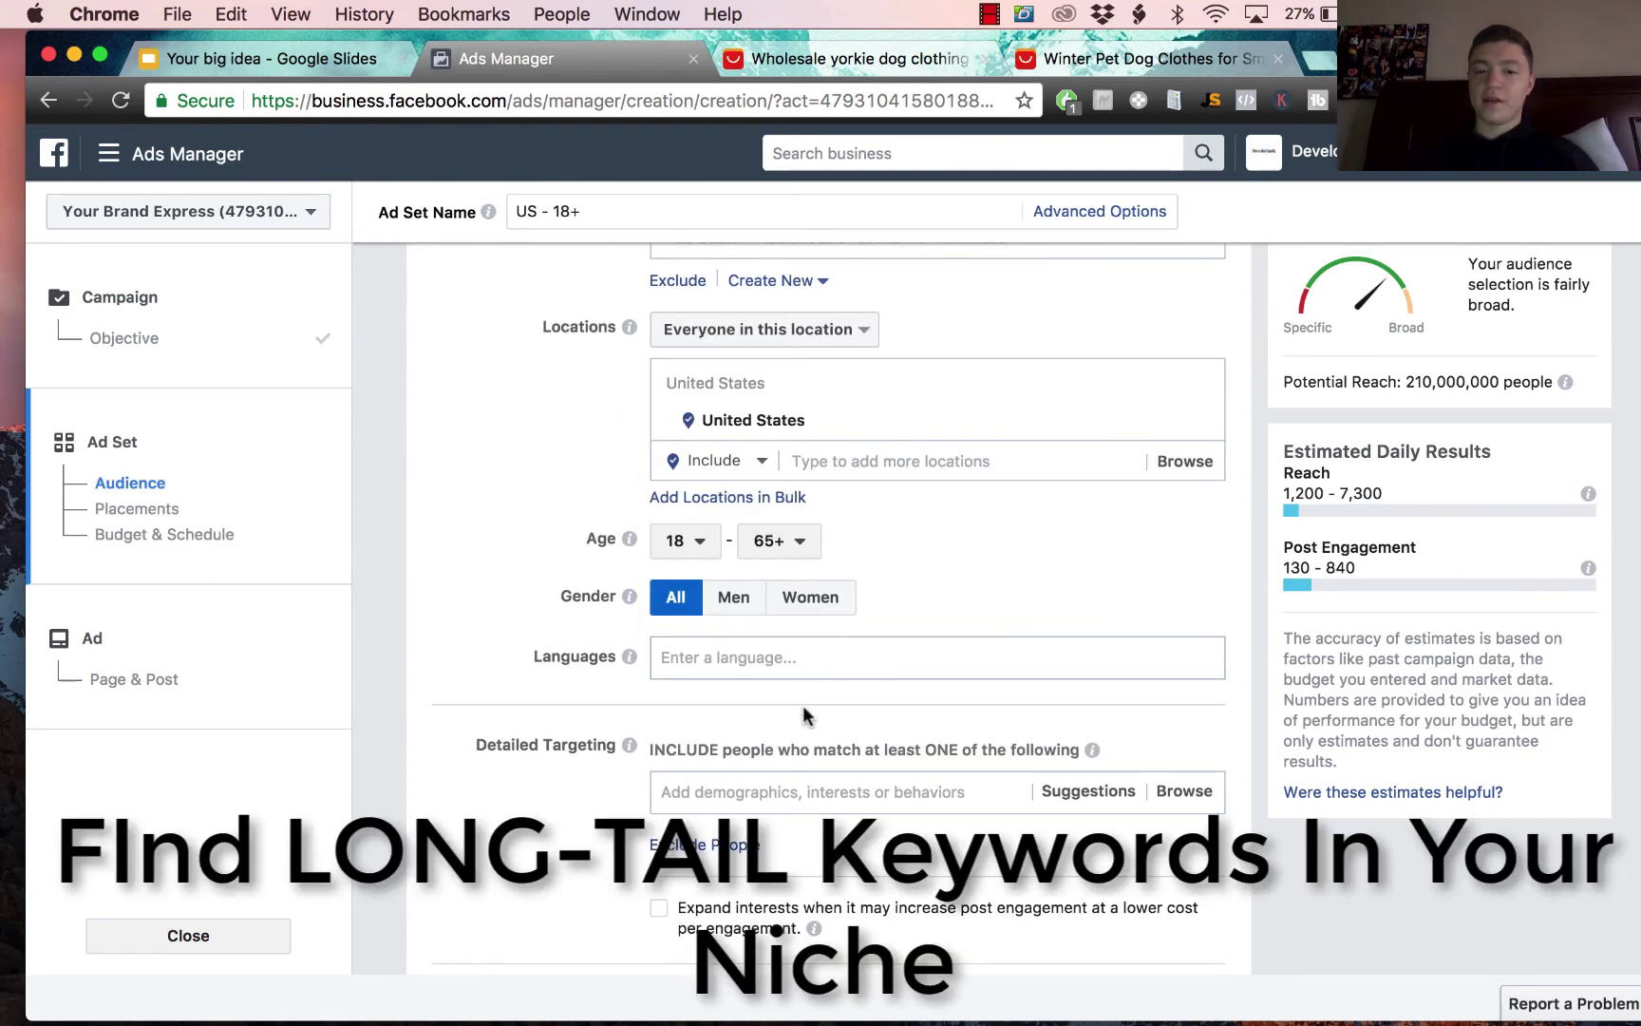
pyautogui.scroll(-1, 746, 755)
pyautogui.scroll(1, 746, 755)
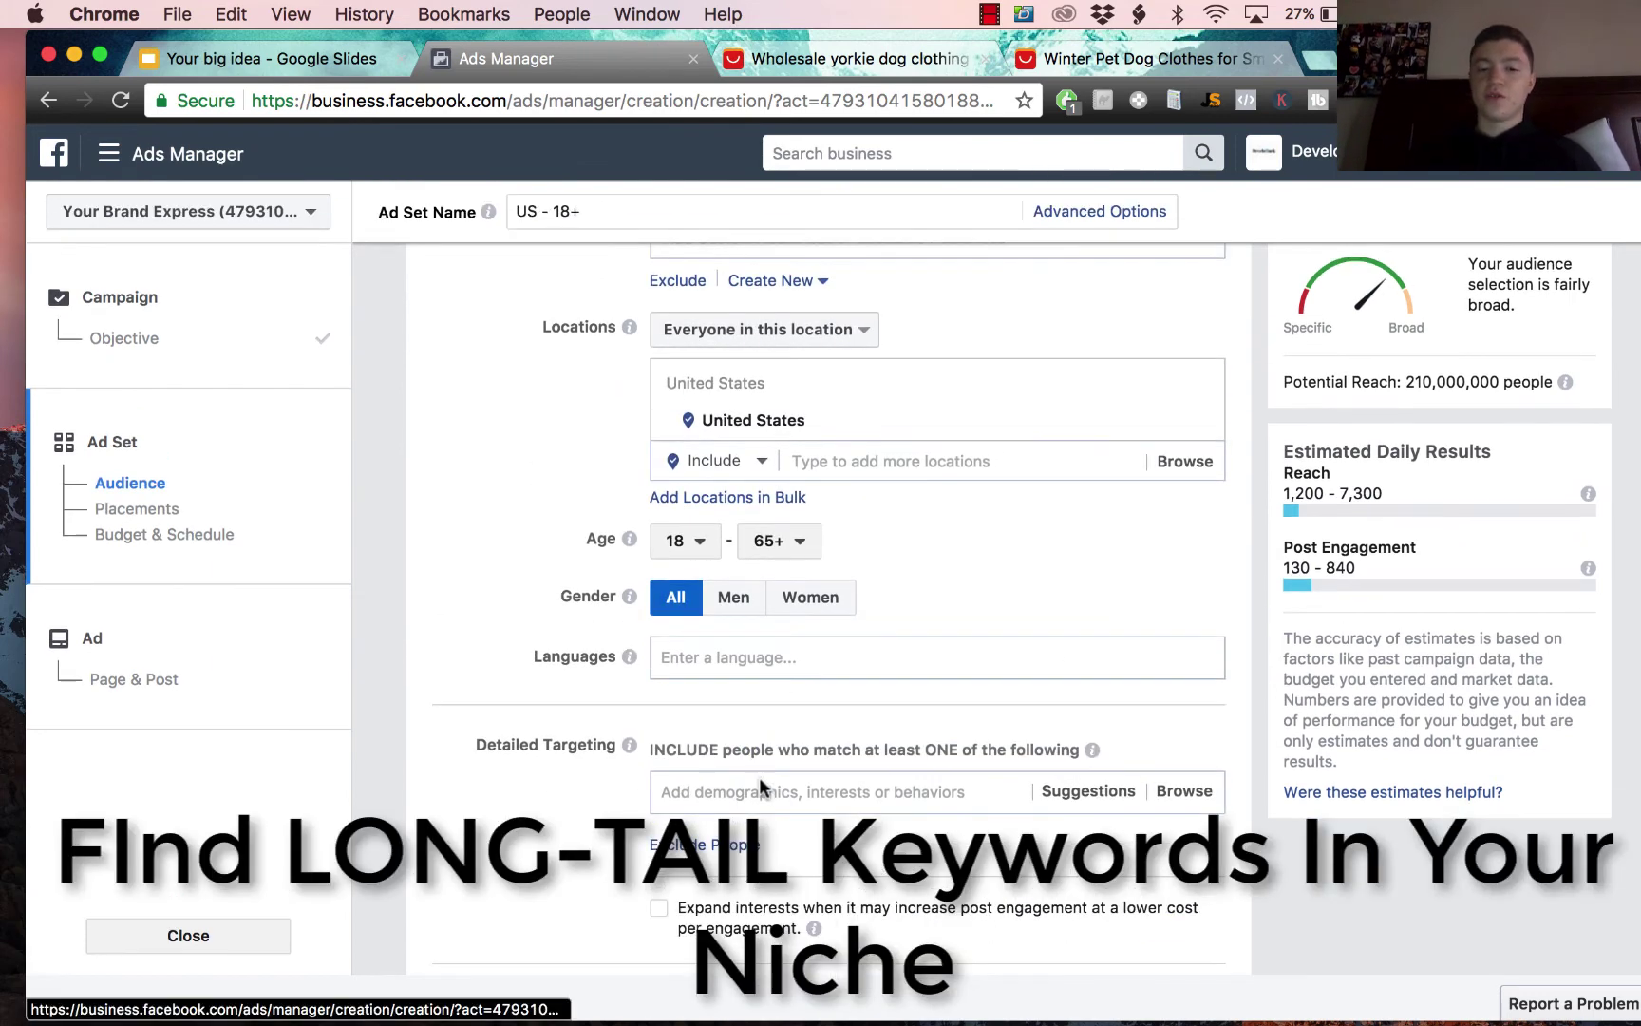
pyautogui.click(759, 788)
pyautogui.scroll(-2, 439, 927)
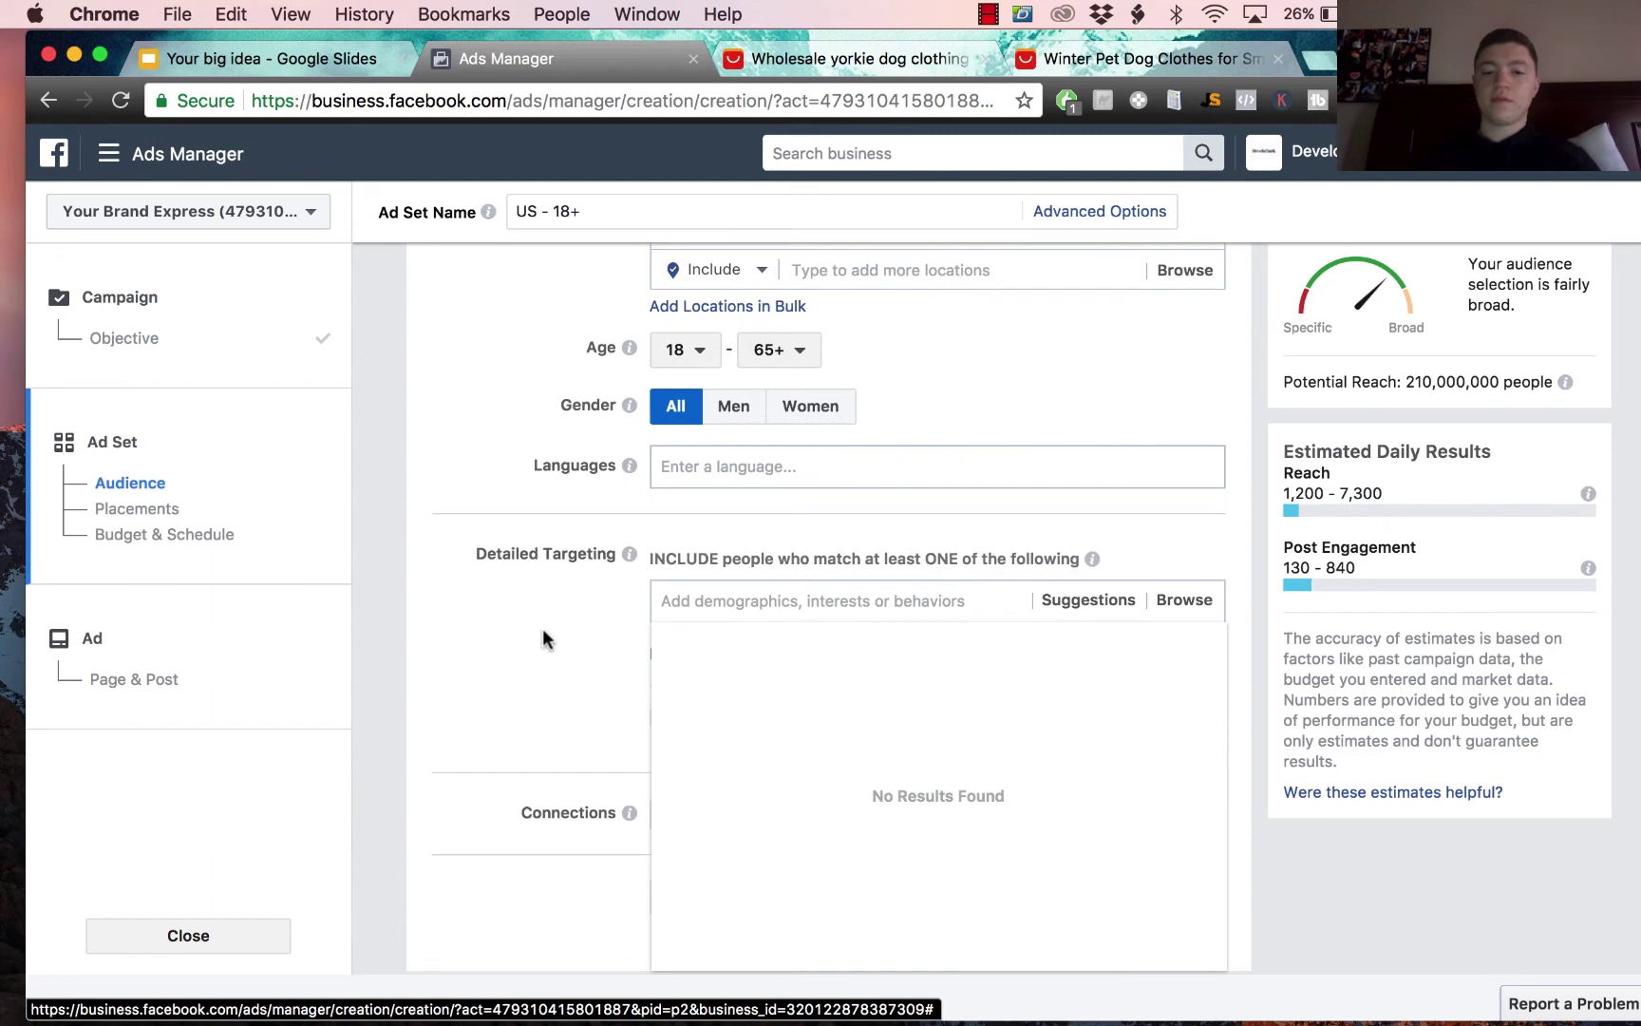
pyautogui.write('yorkie')
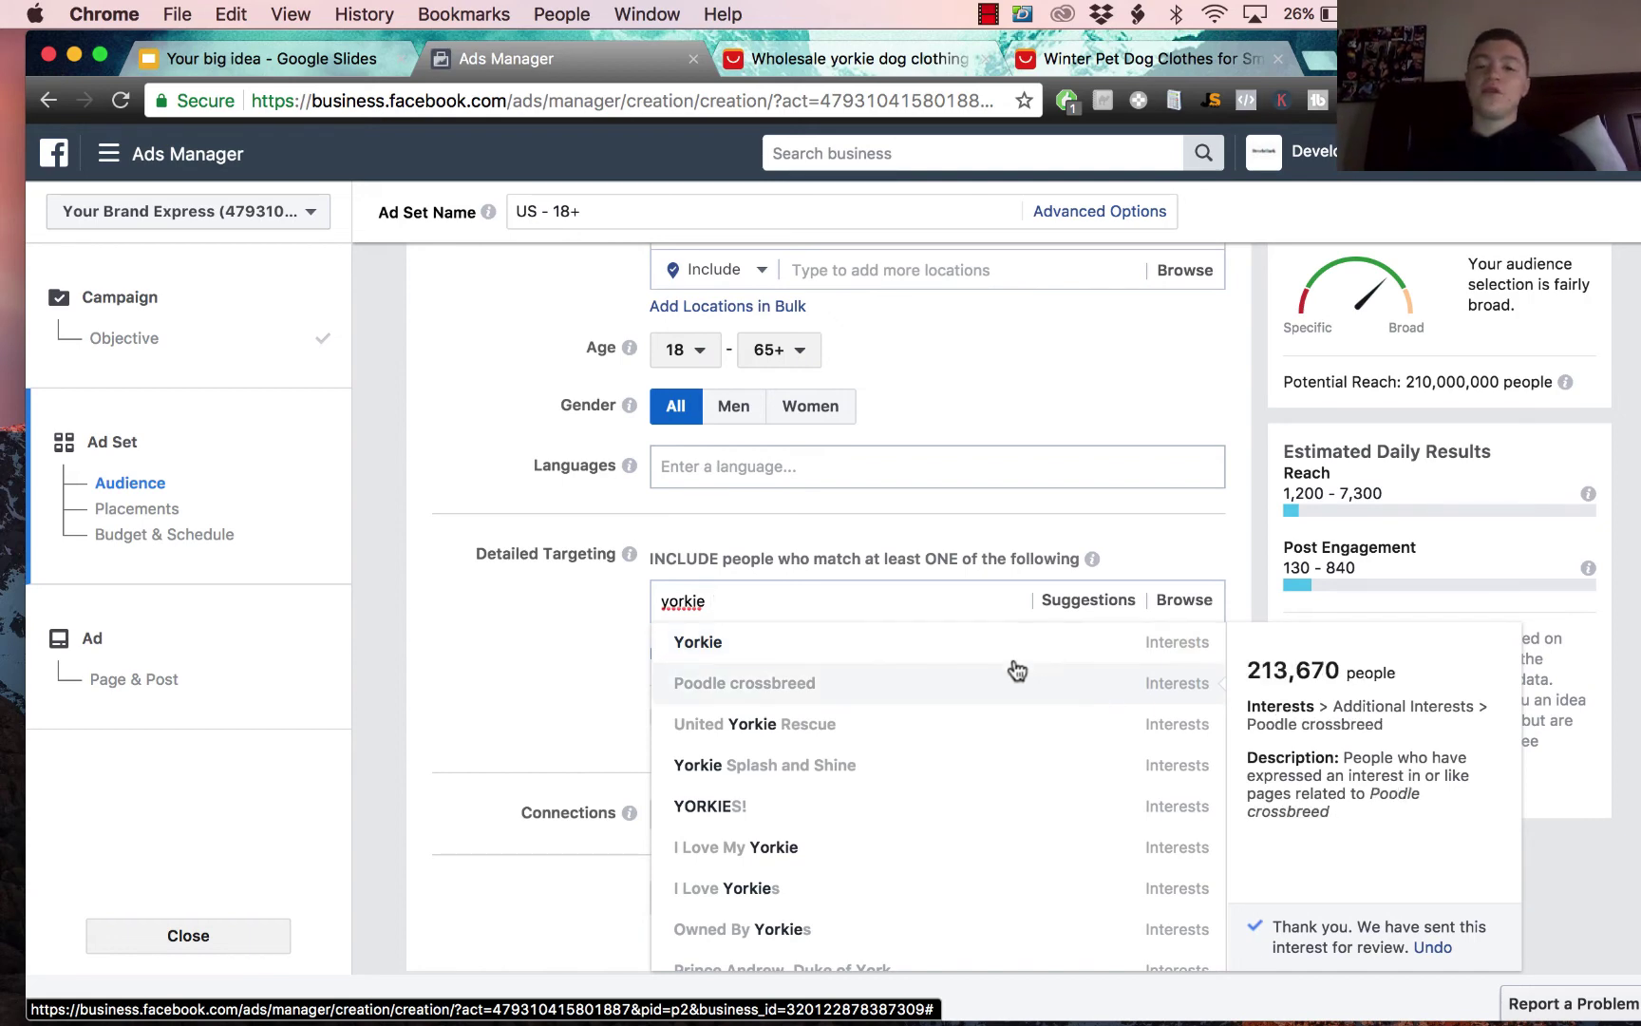
pyautogui.click(747, 809)
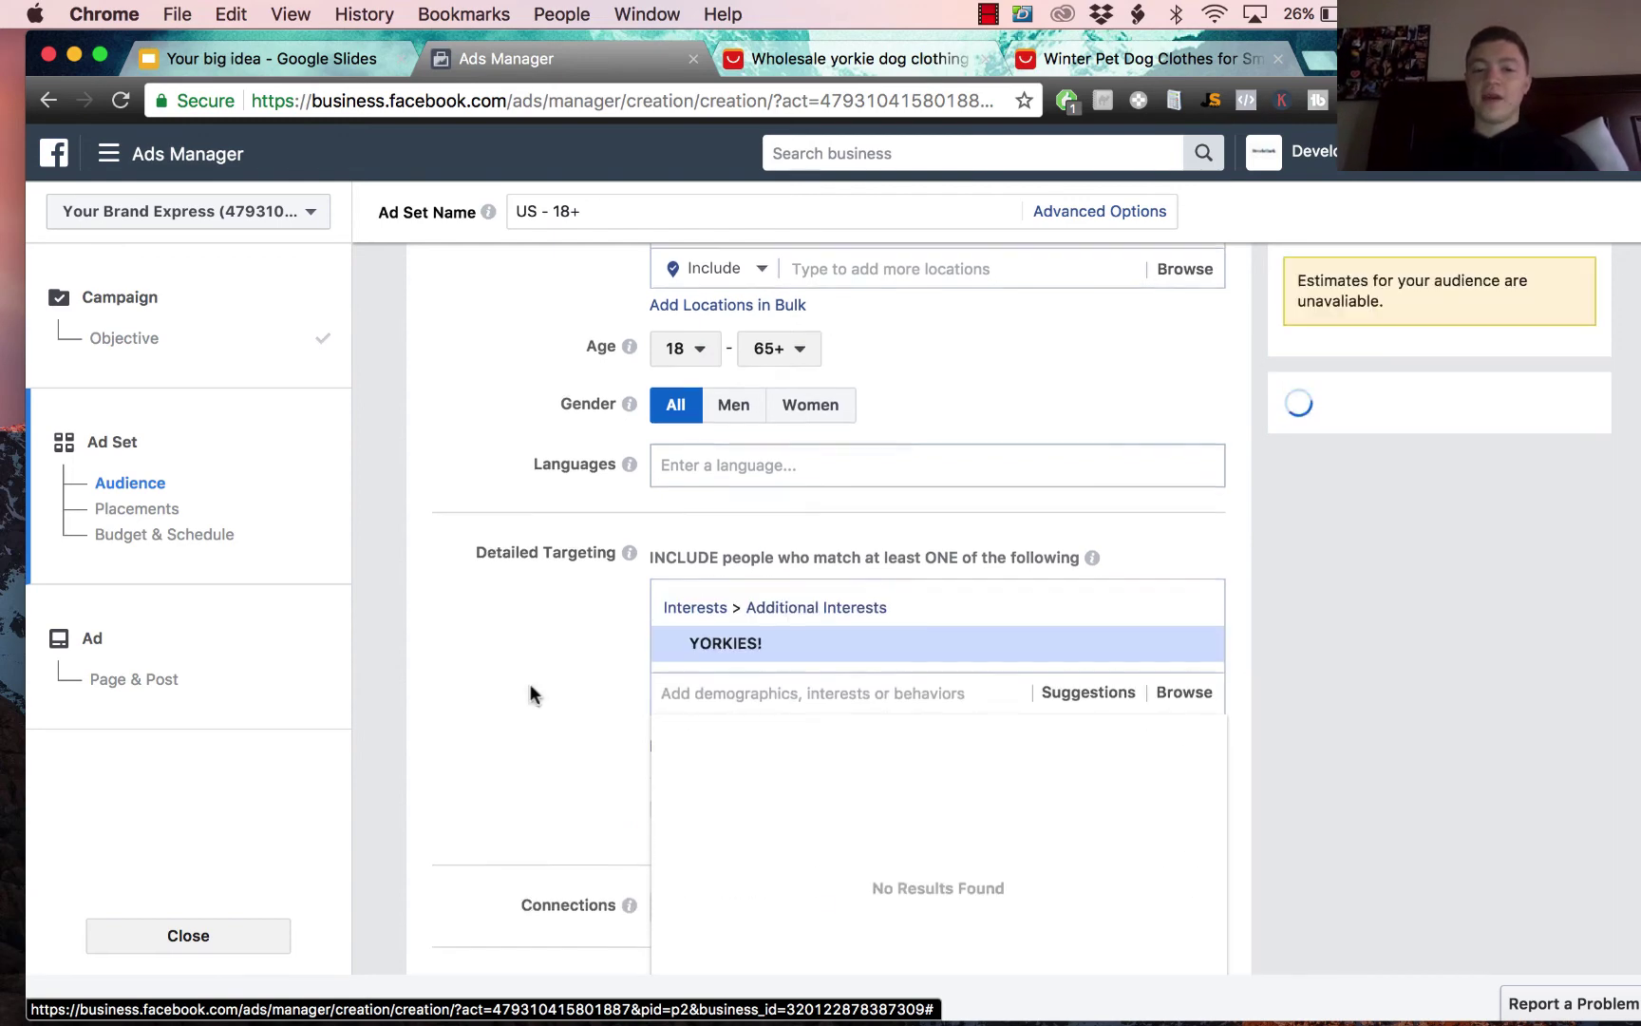
# Step: Add the suggested interest I Love My Yorkie to the detailed targeting
pyautogui.click(1088, 689)
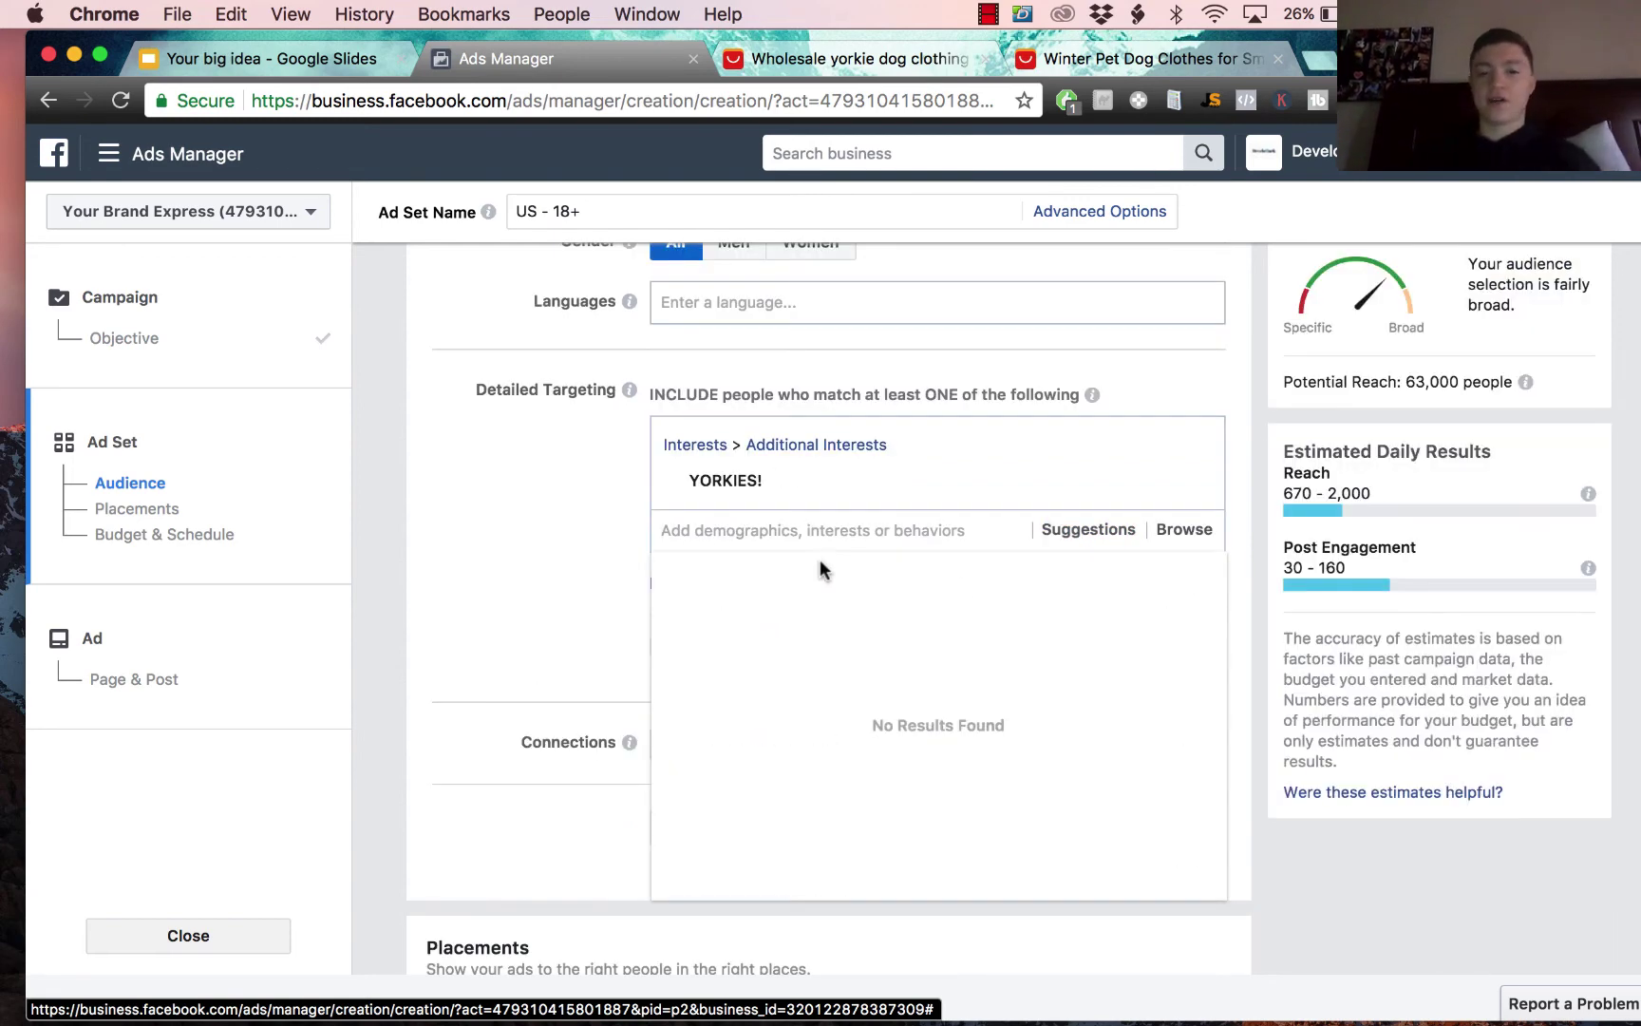
pyautogui.click(807, 561)
pyautogui.click(777, 534)
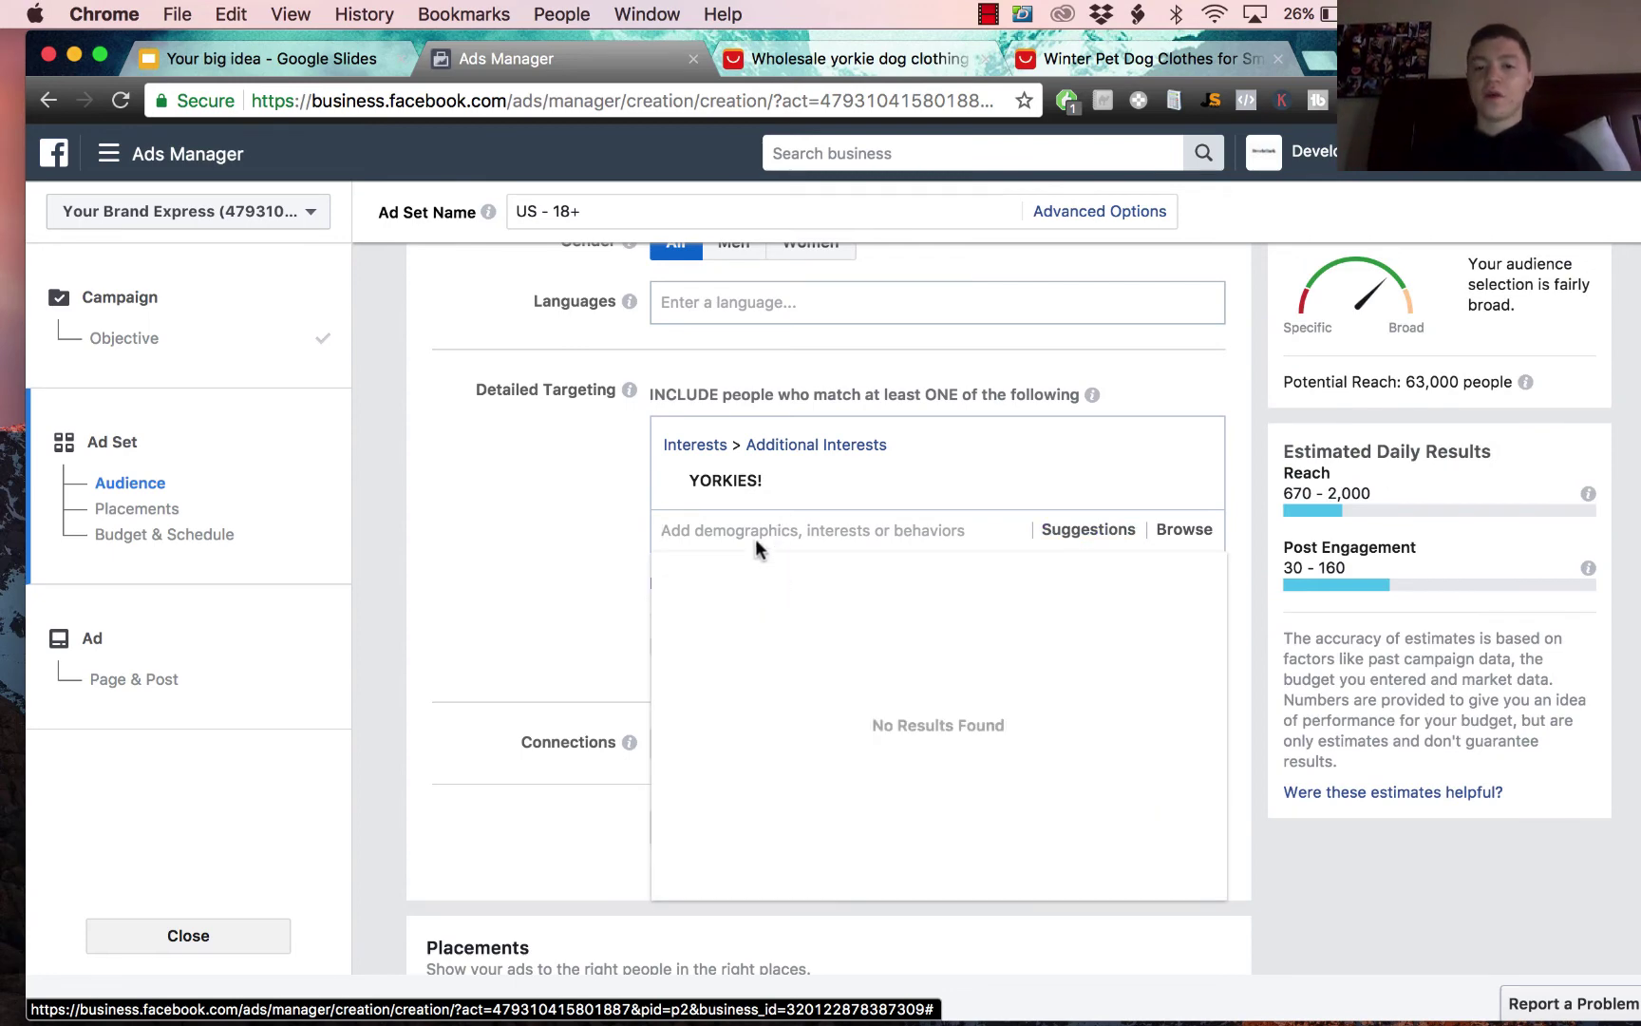
pyautogui.click(1078, 543)
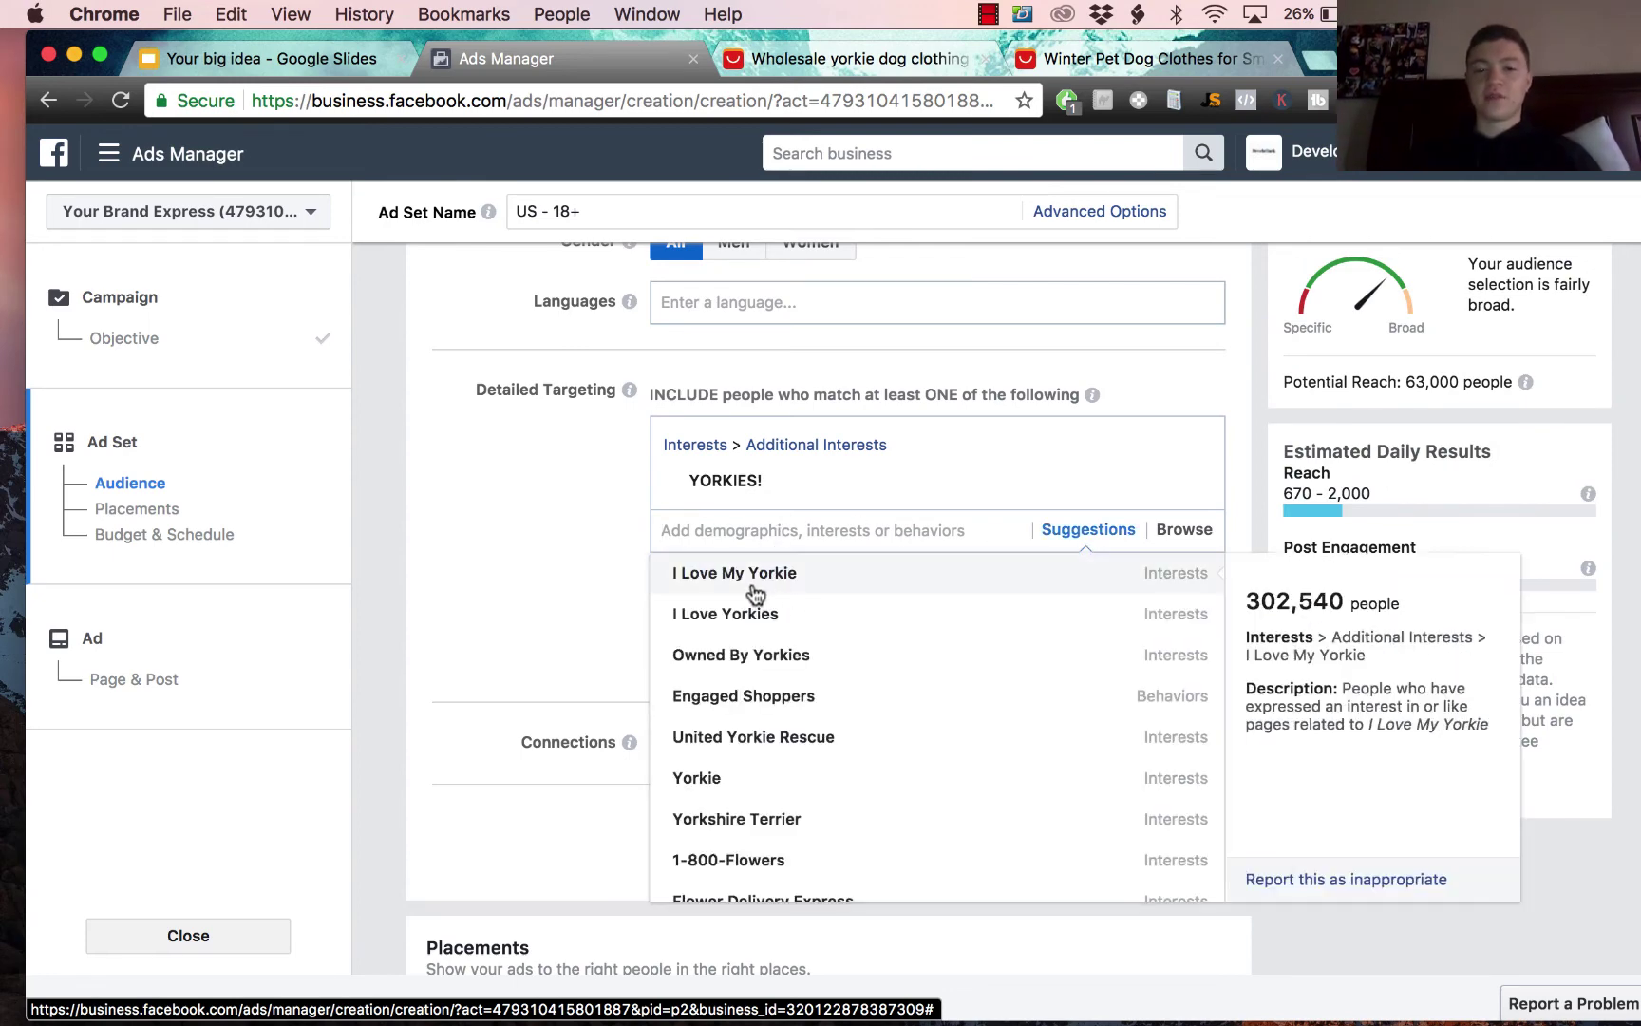
pyautogui.click(750, 580)
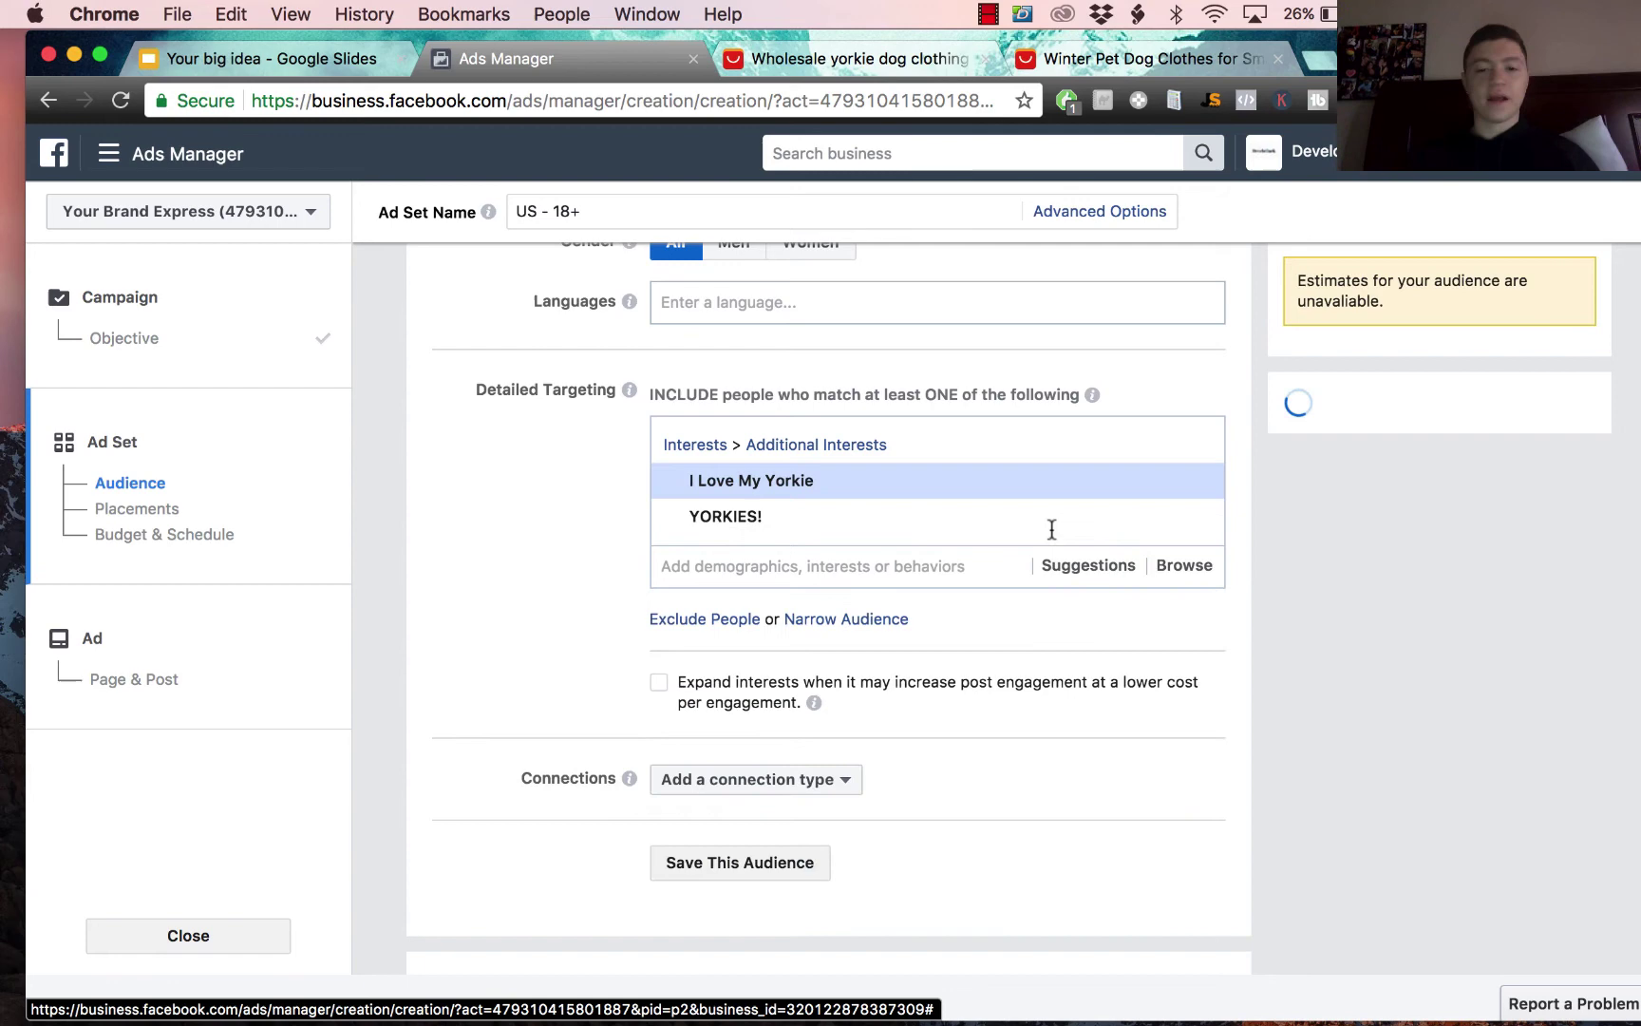
# Step: Add the suggested interests I Love Yorkies and Owned By Yorkies to the detailed targeting
pyautogui.click(1087, 567)
pyautogui.moveTo(781, 613)
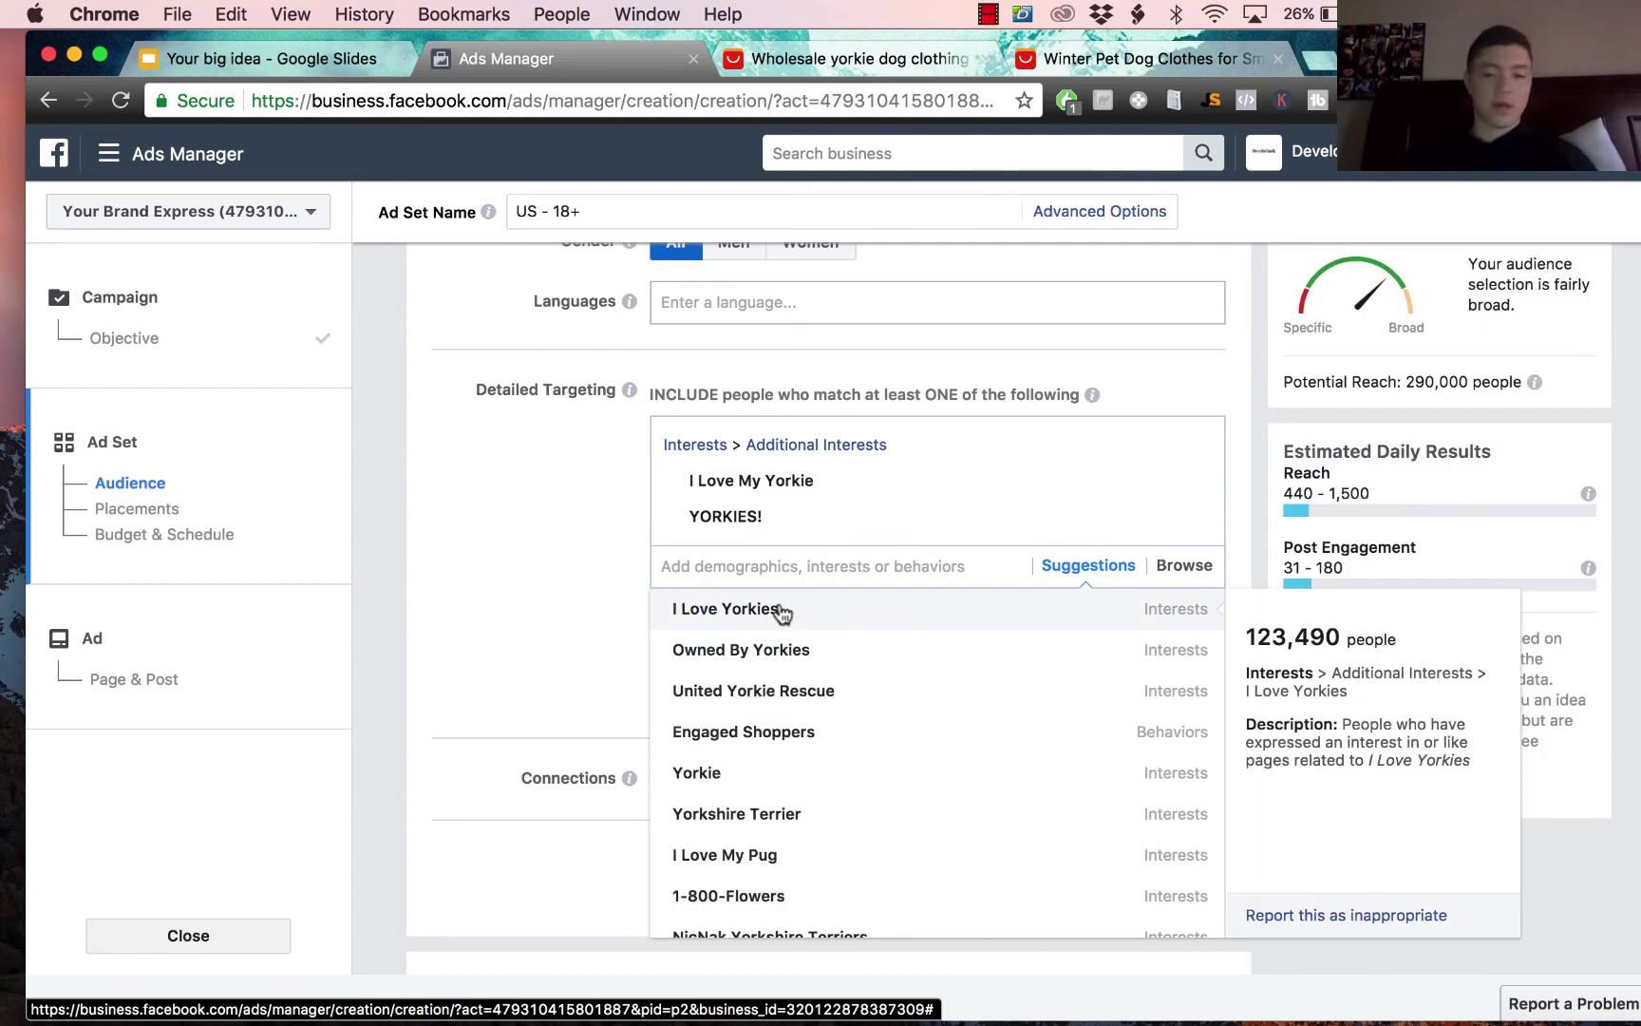
pyautogui.click(781, 613)
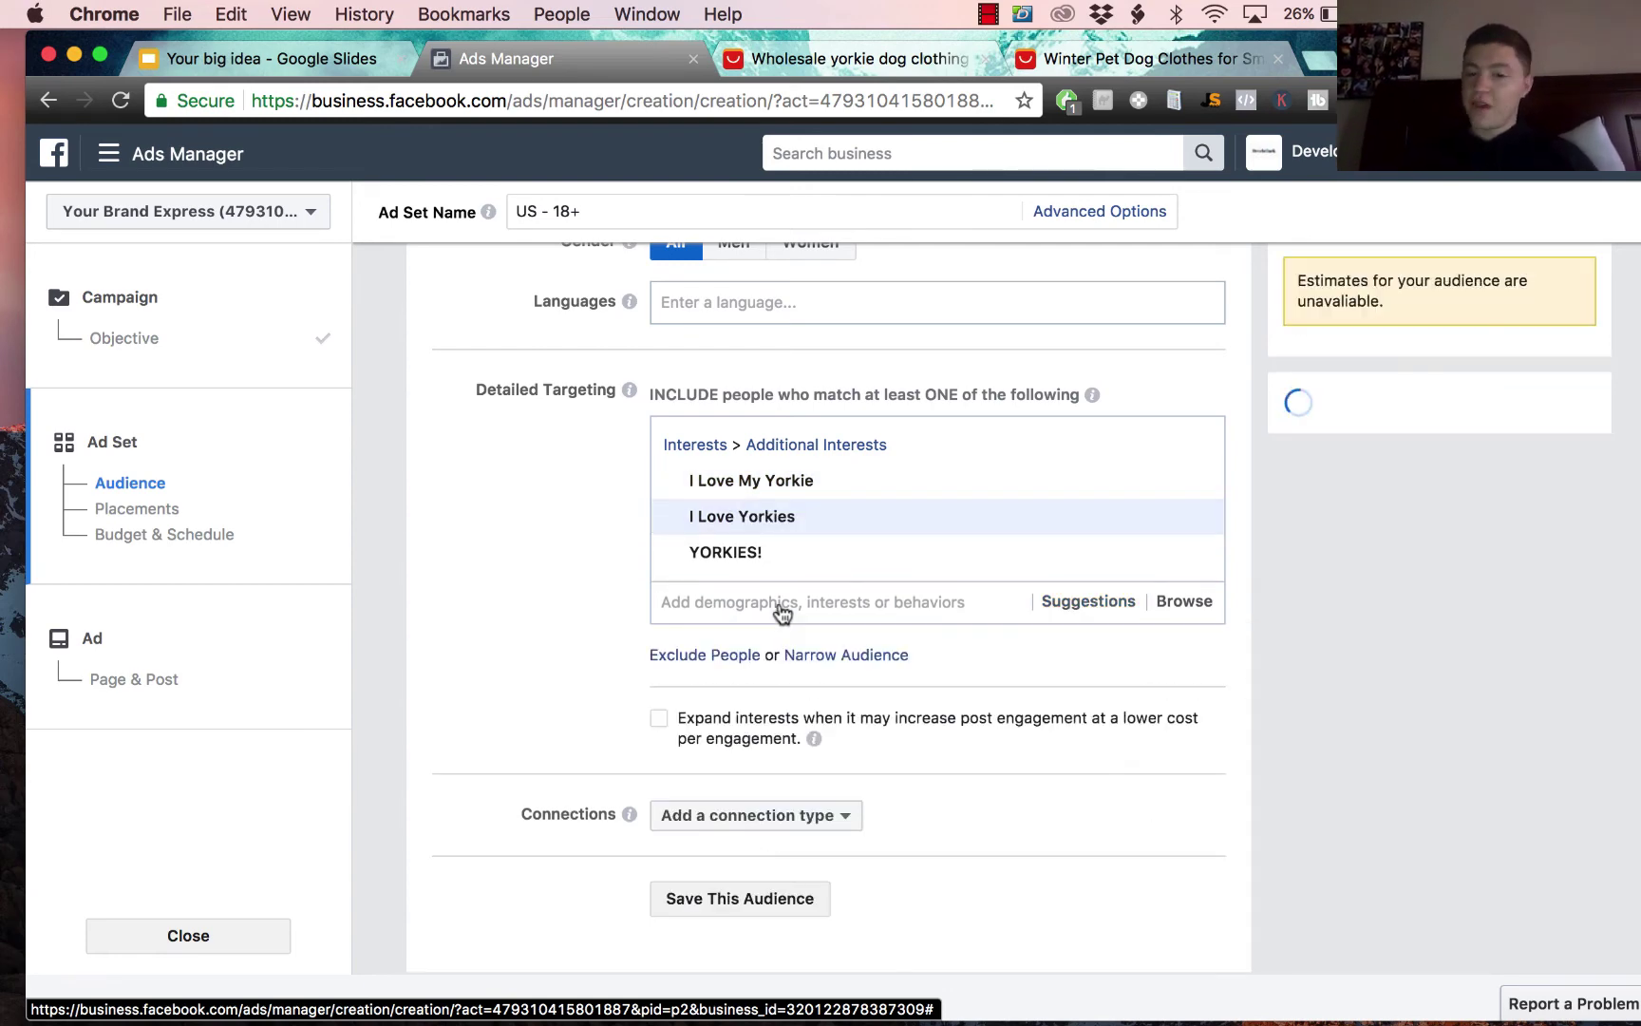
pyautogui.click(1078, 616)
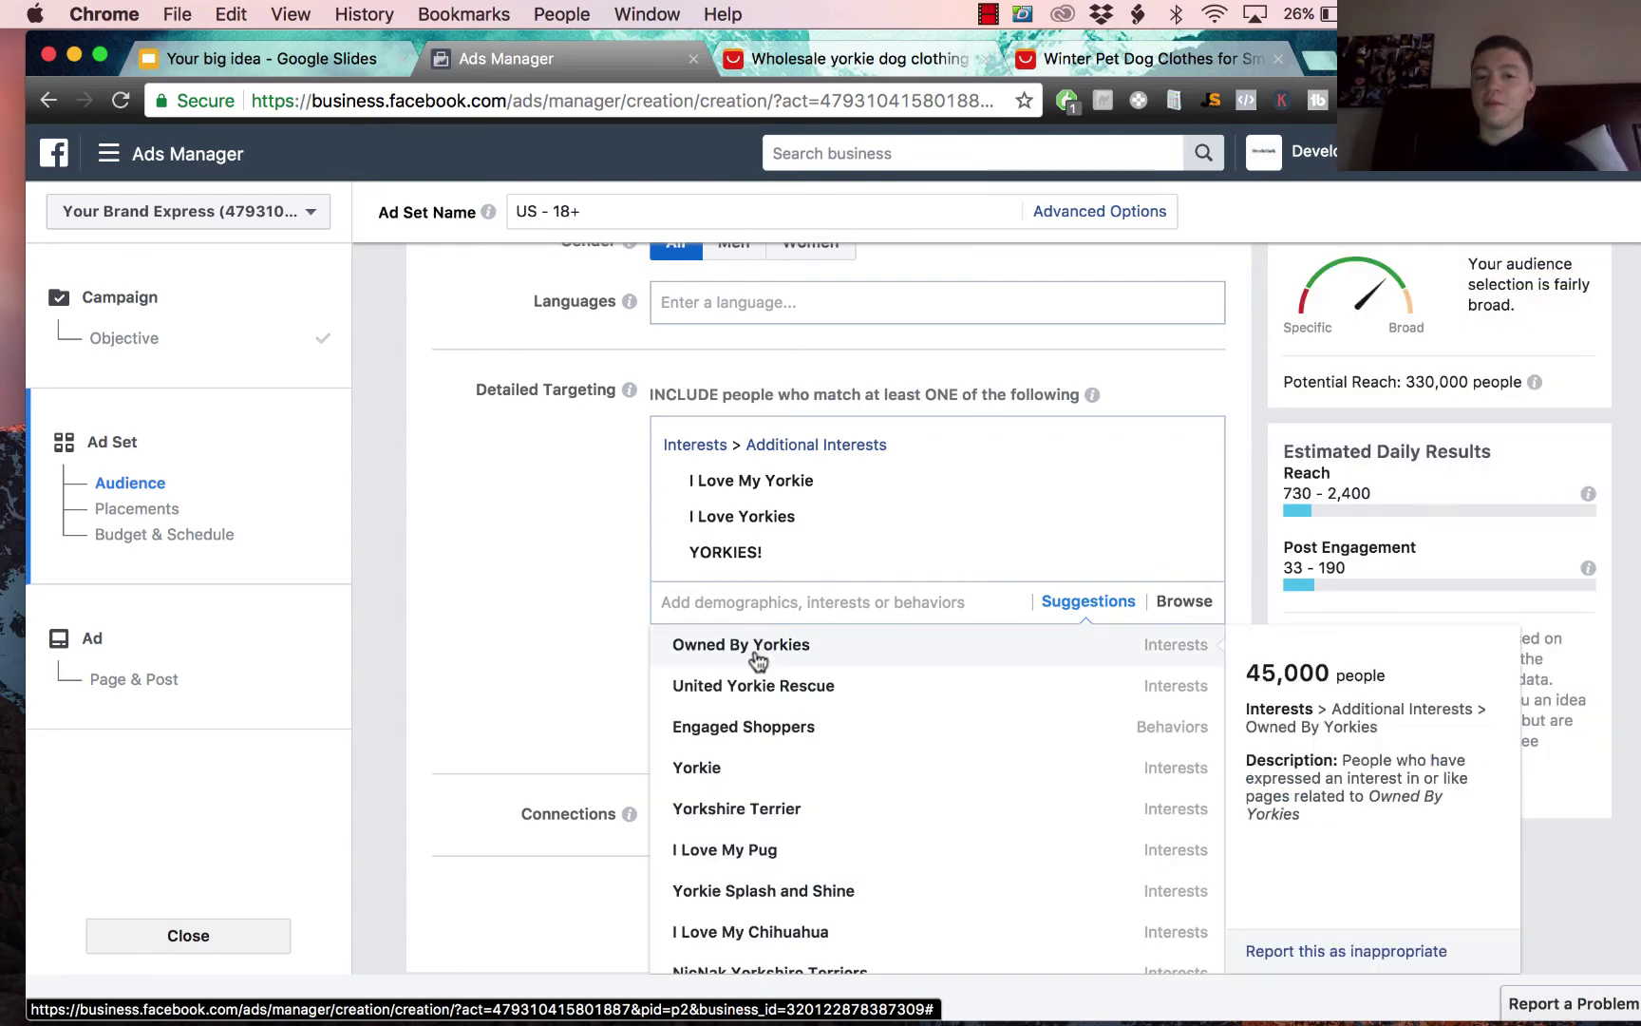
pyautogui.click(758, 648)
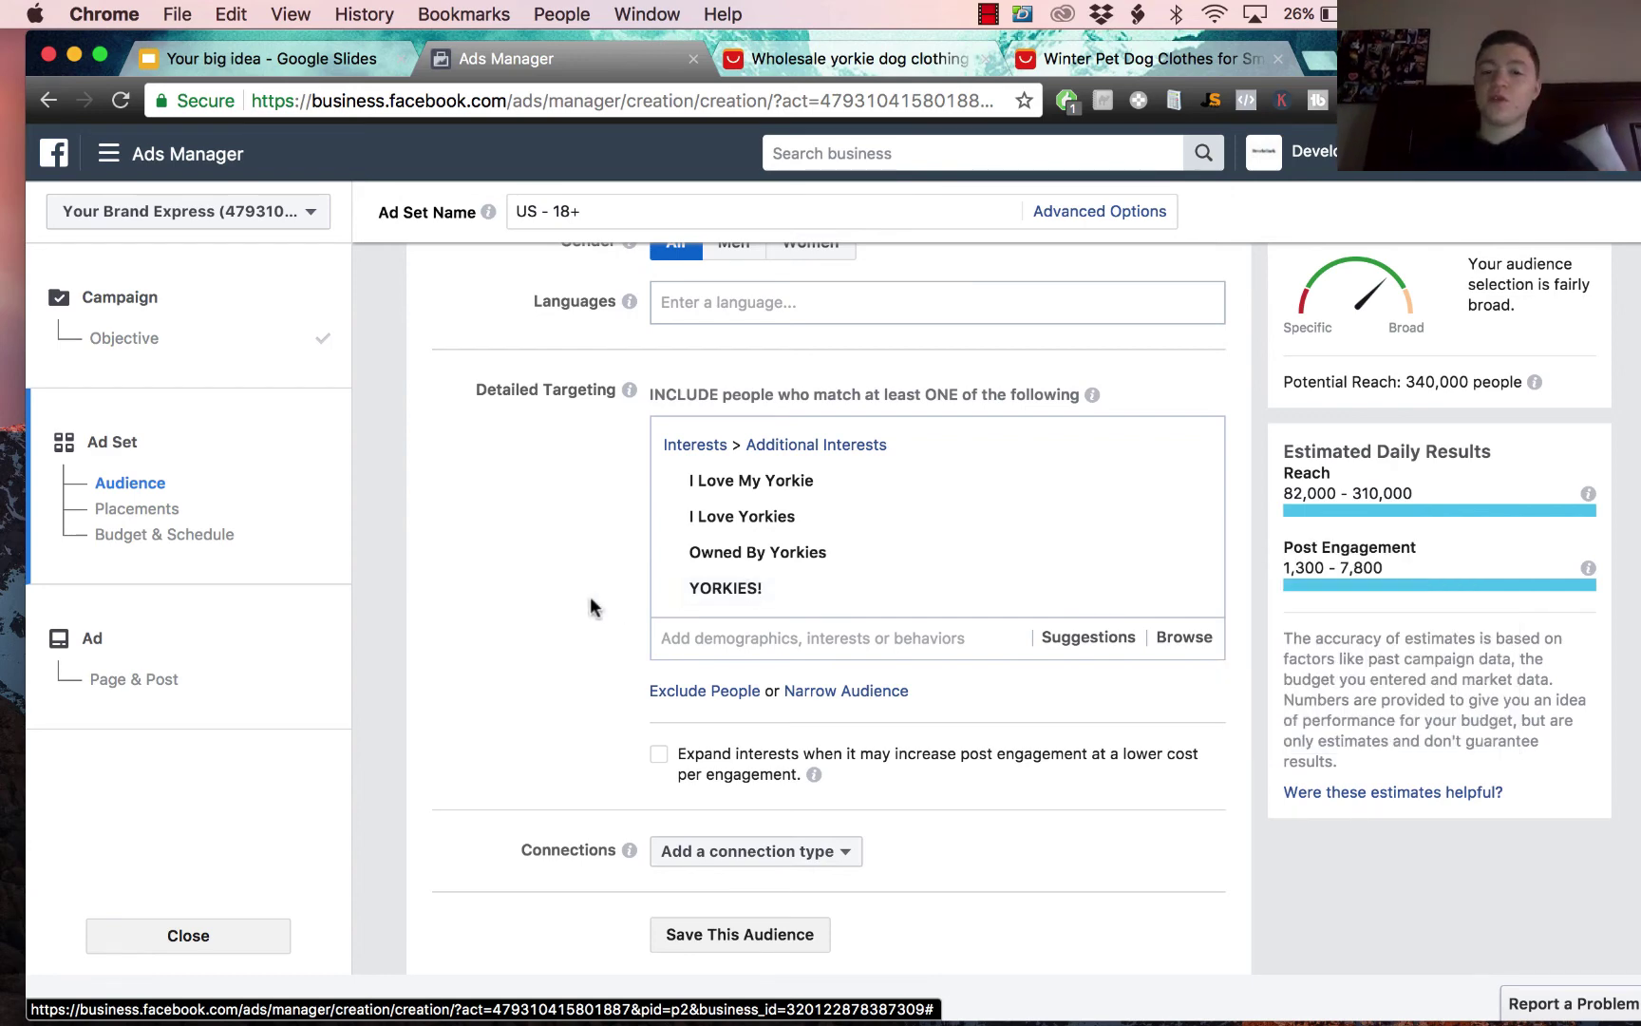
# Step: Narrow the ad set's detailed targeting so people must also match the Dog owners behavior
pyautogui.scroll(-2, 594, 608)
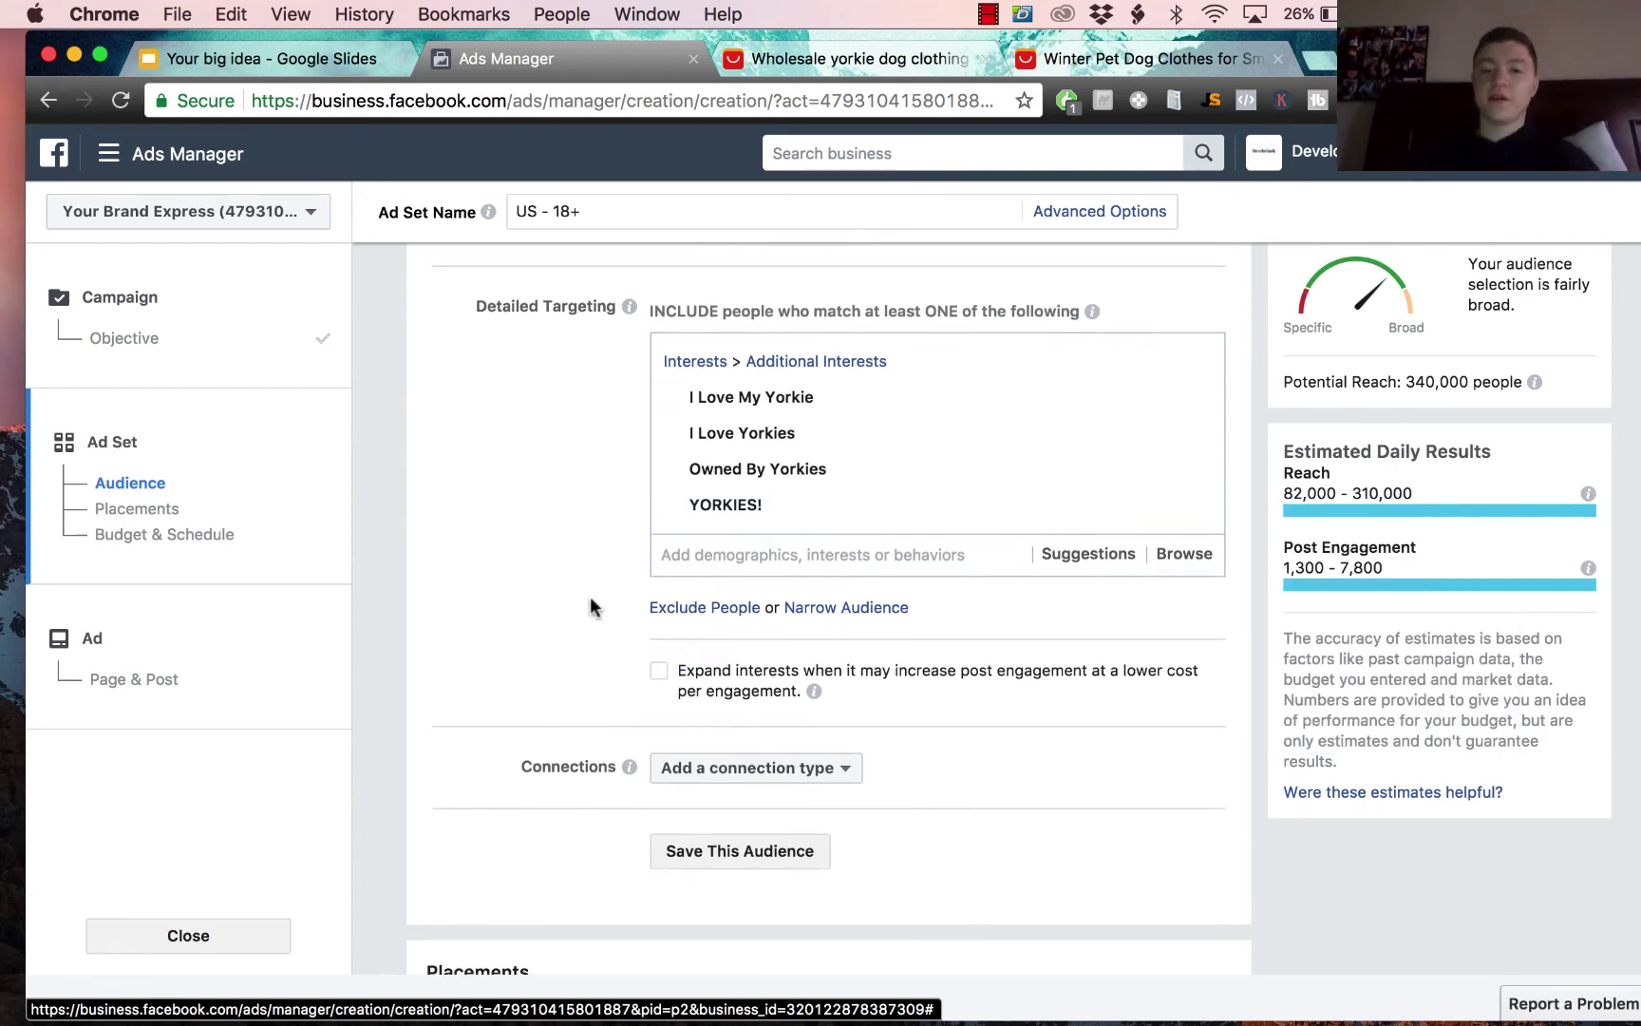
pyautogui.click(896, 604)
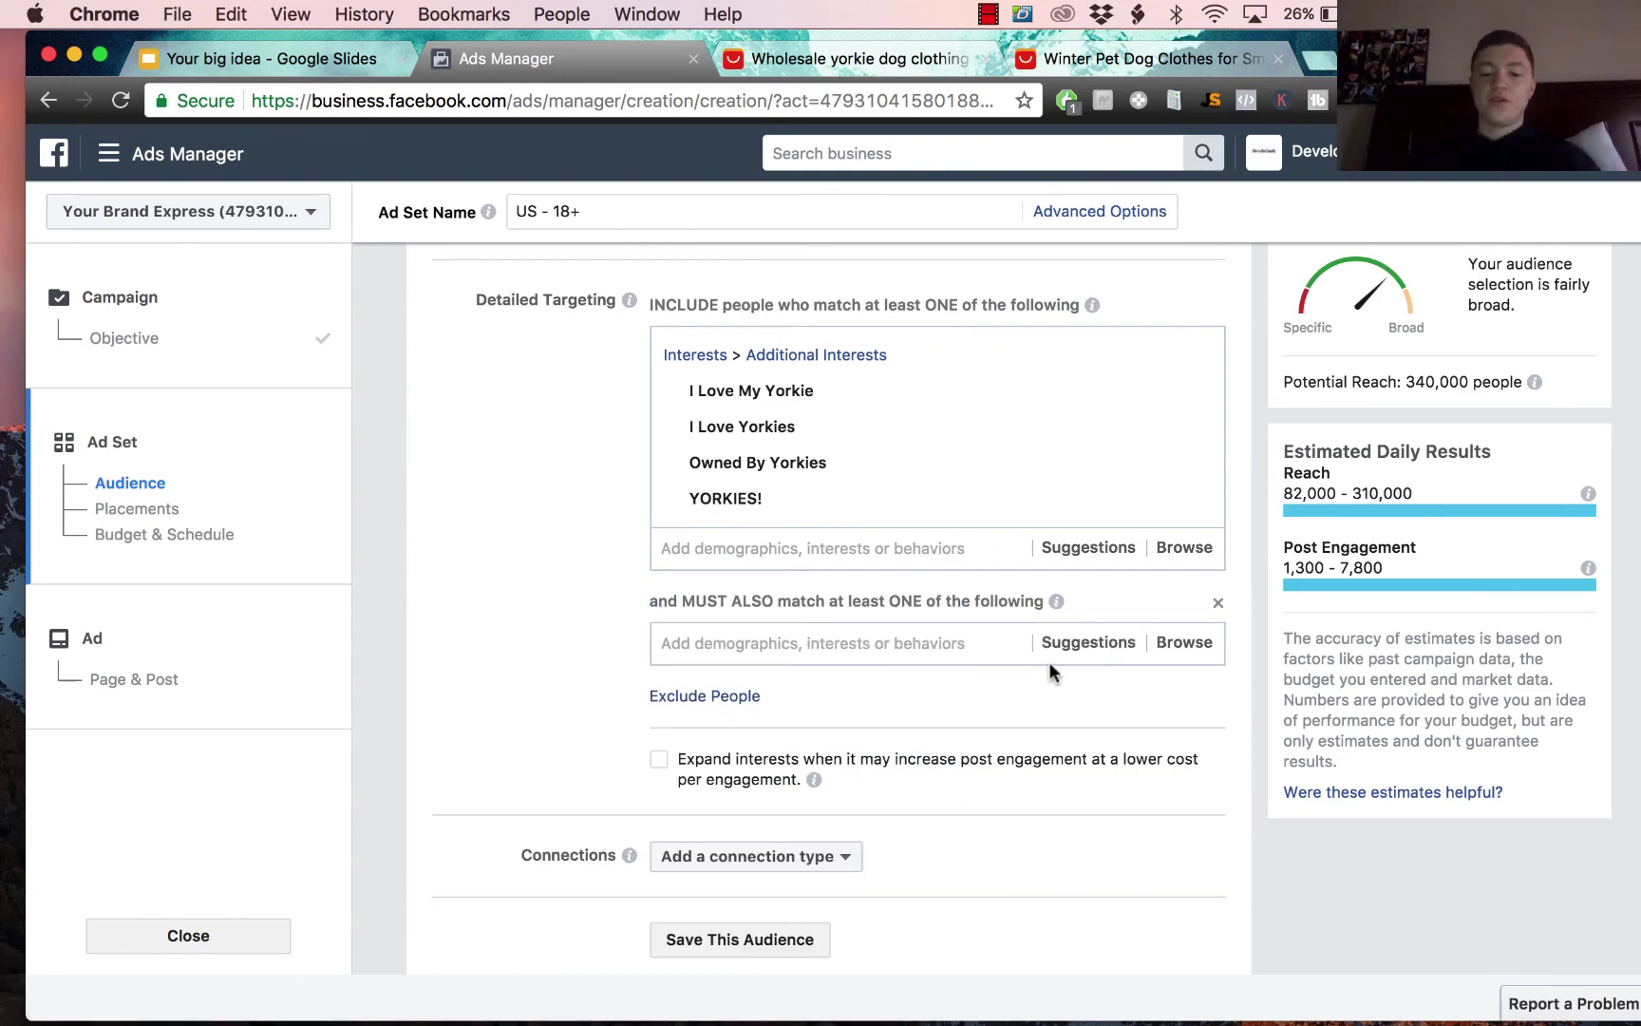
pyautogui.click(940, 644)
pyautogui.write('dog owners')
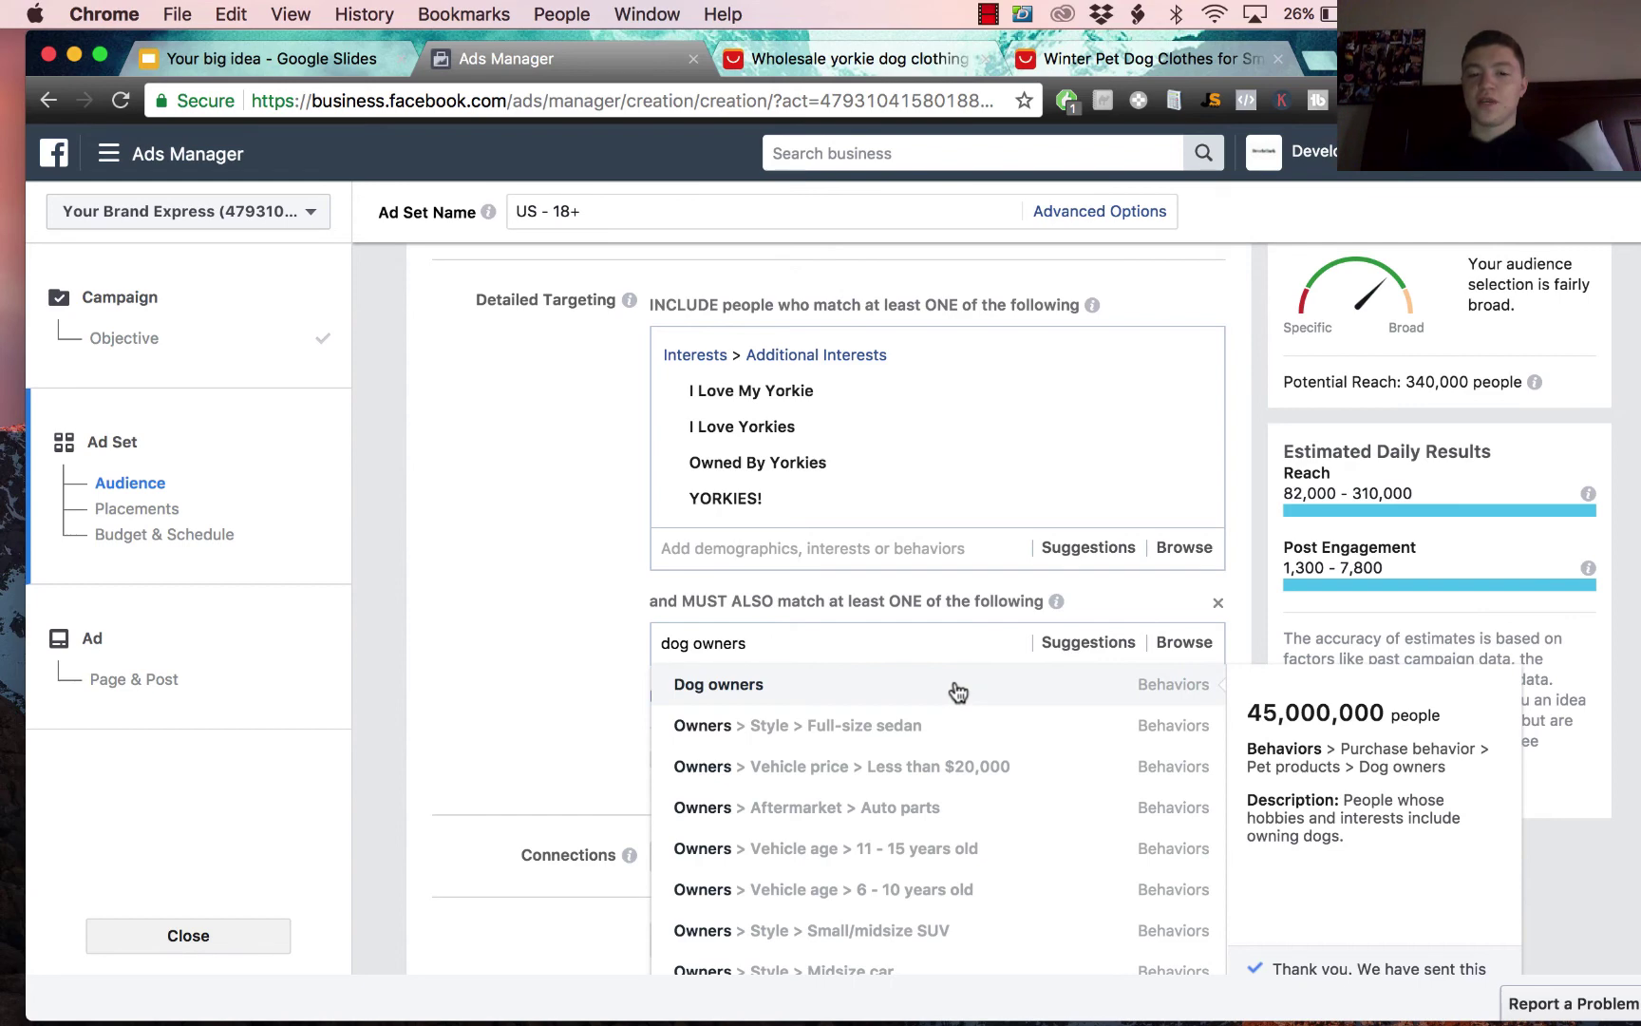
pyautogui.click(872, 687)
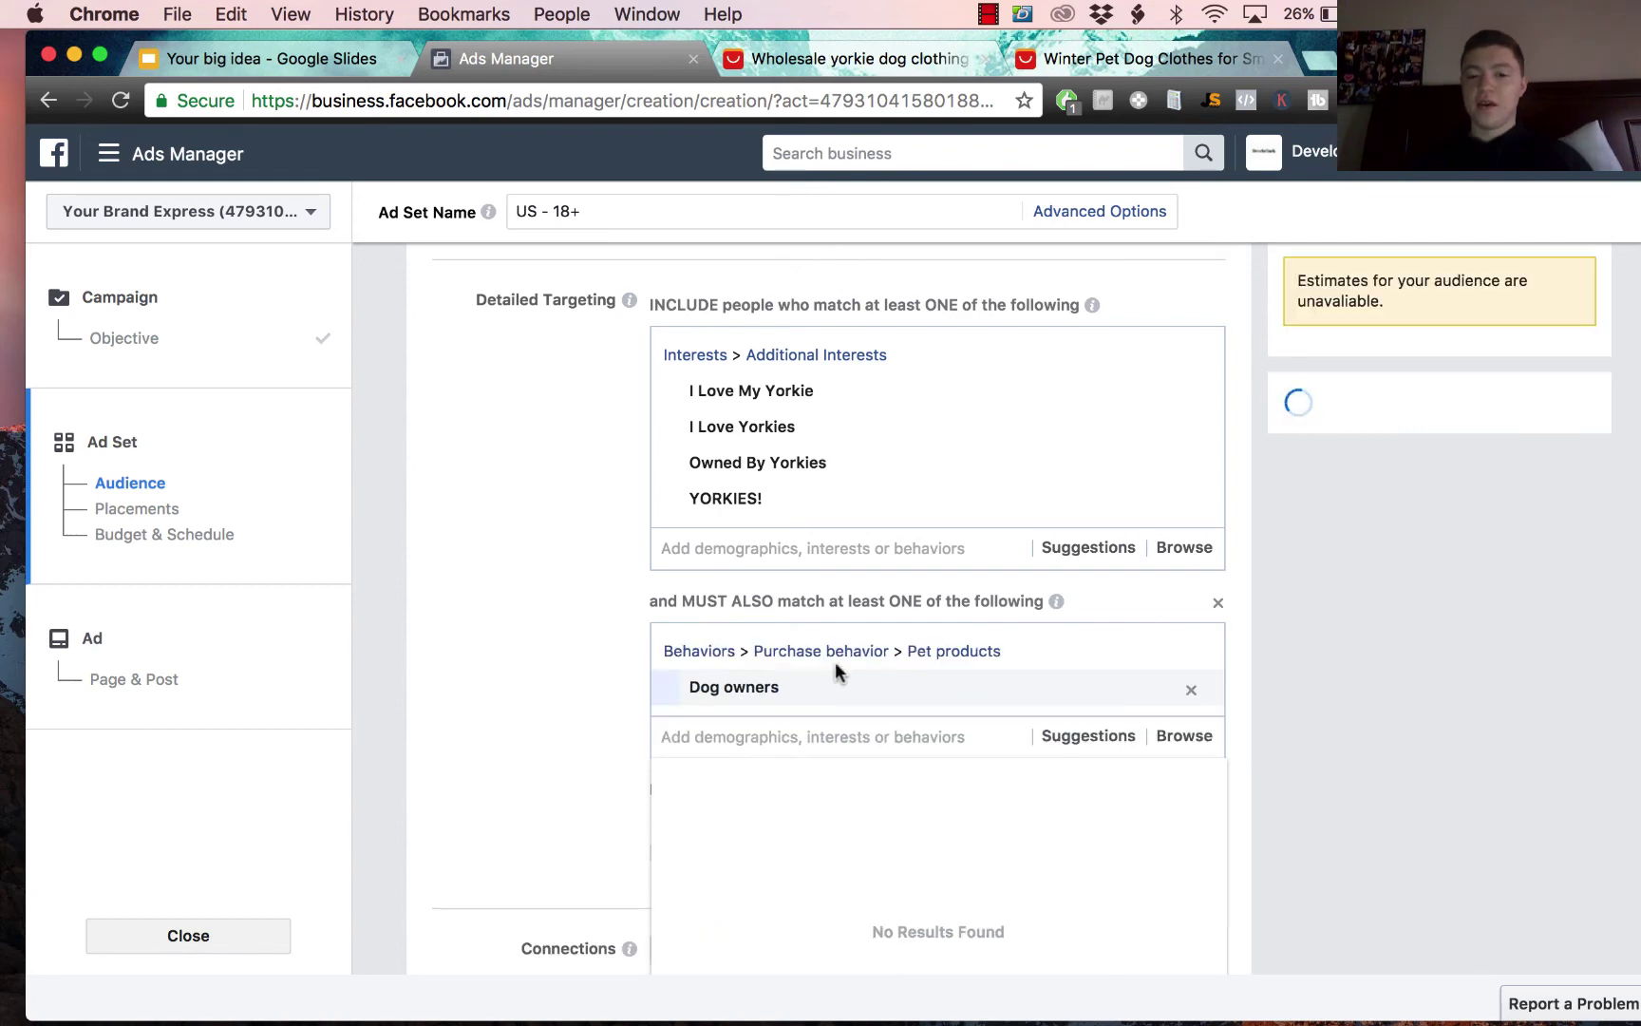
# Step: Add the suggested behavior Dog food and products to the must-also-match targeting group
pyautogui.click(826, 749)
pyautogui.scroll(-3, 552, 756)
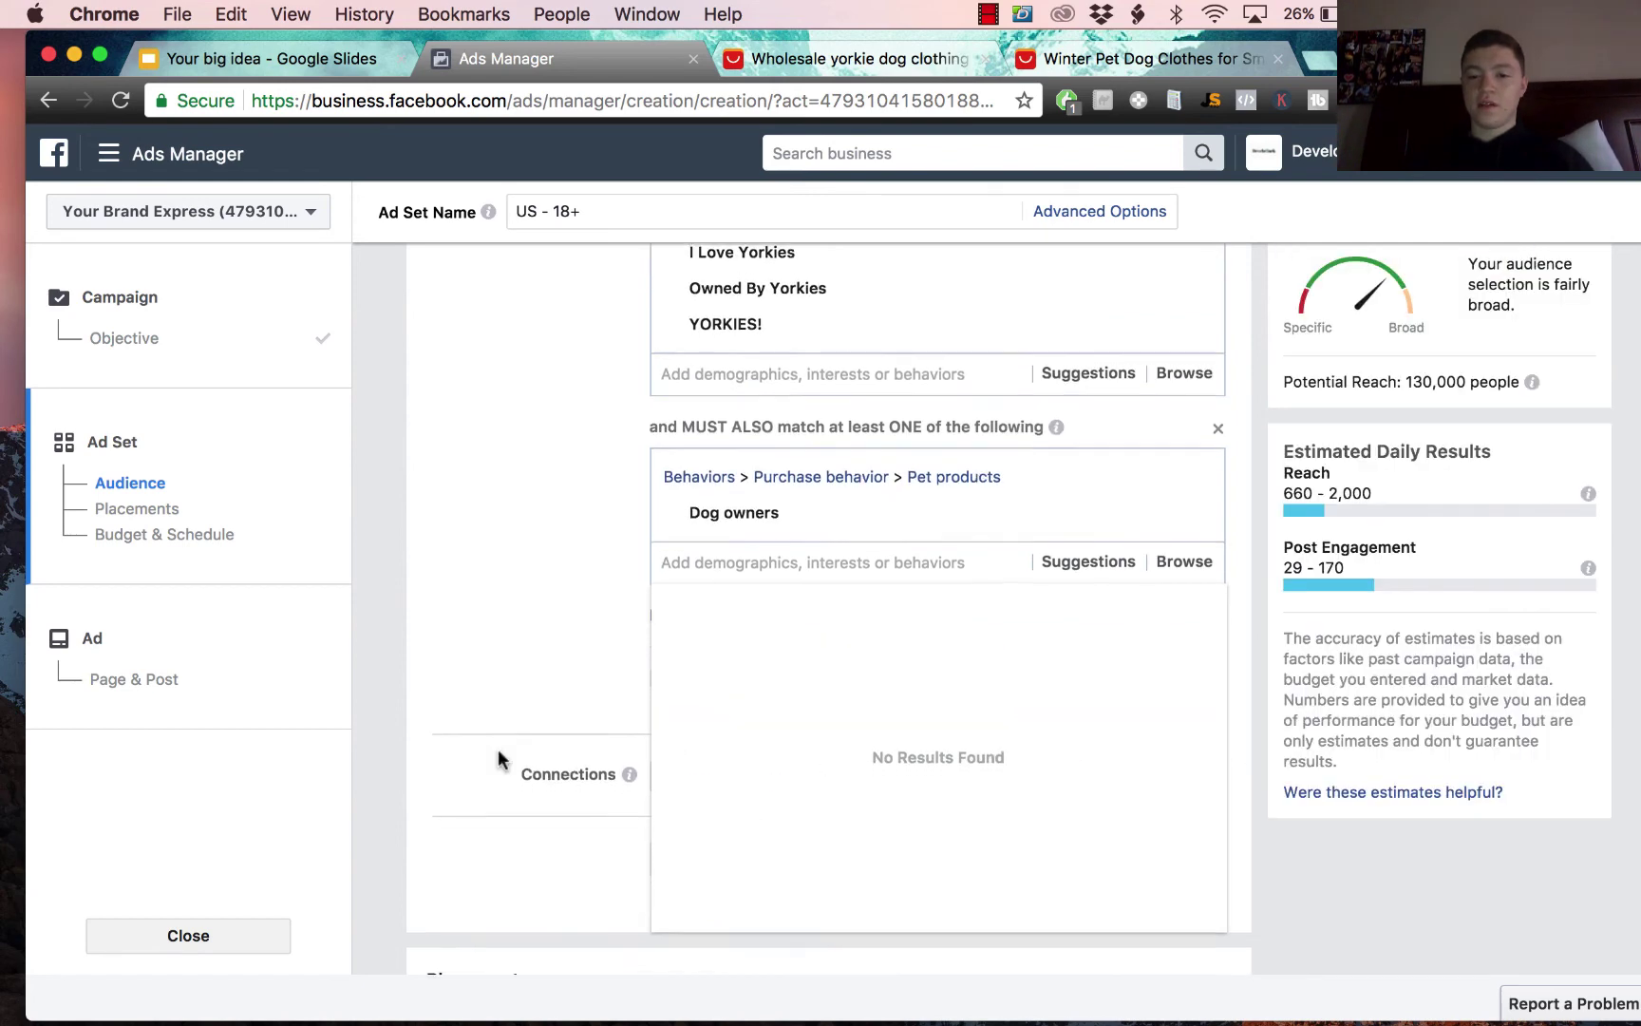
pyautogui.click(1117, 551)
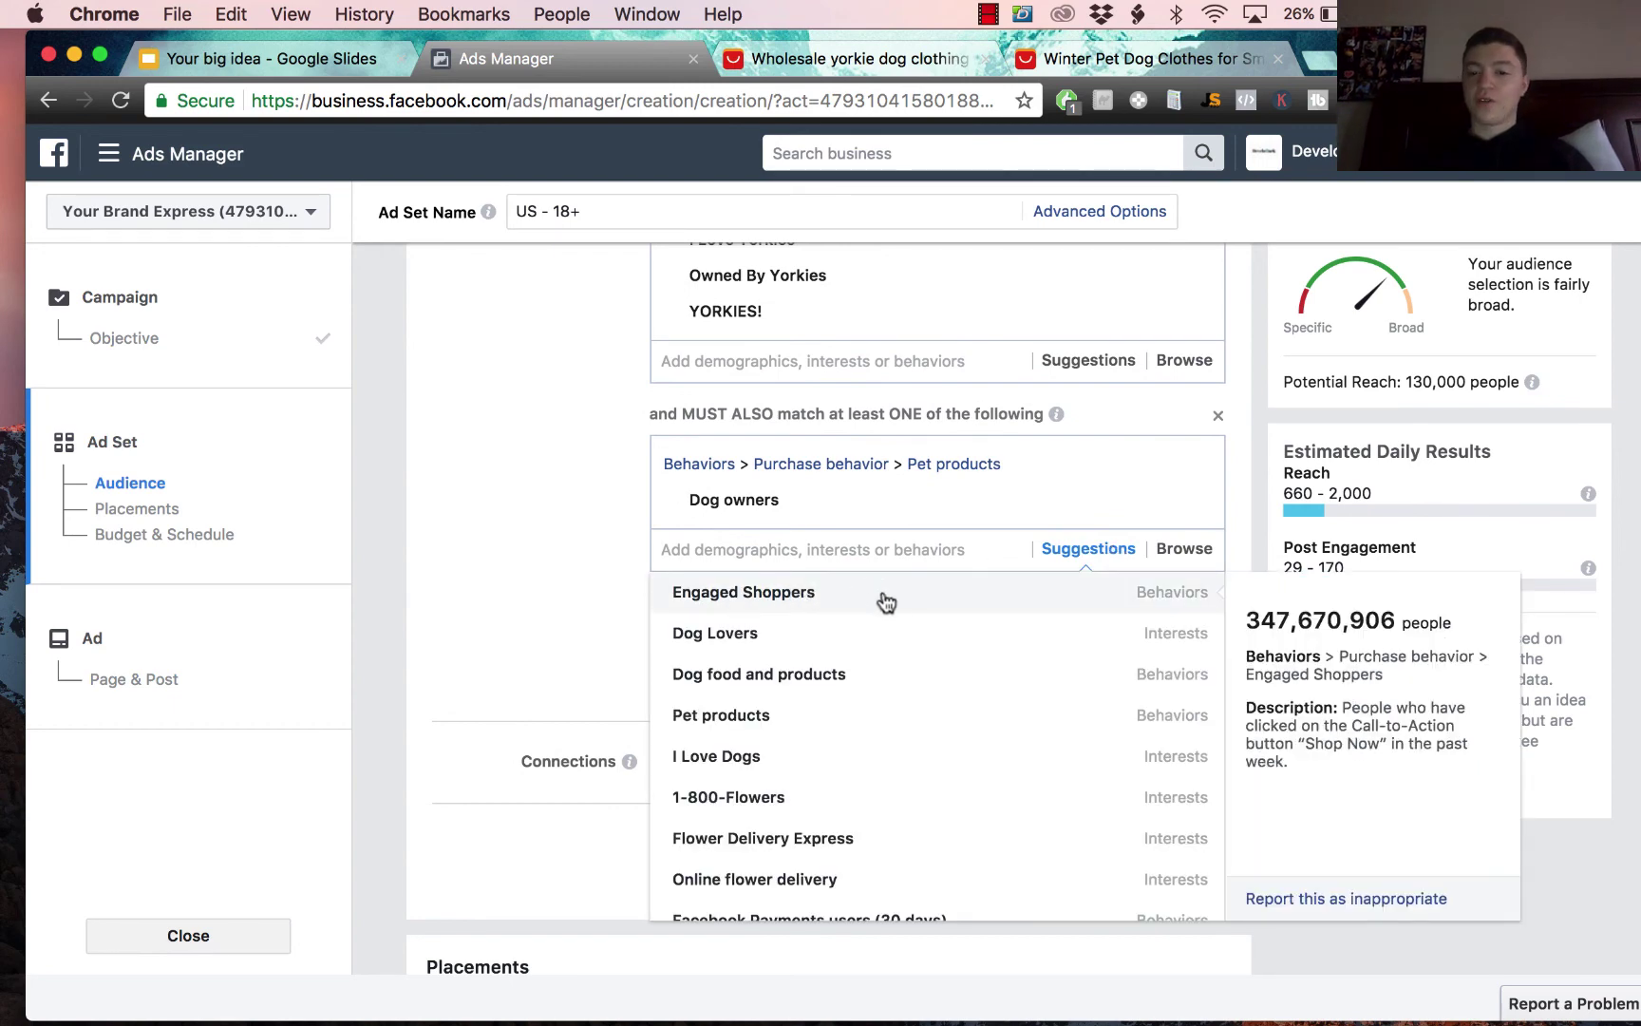
pyautogui.click(878, 687)
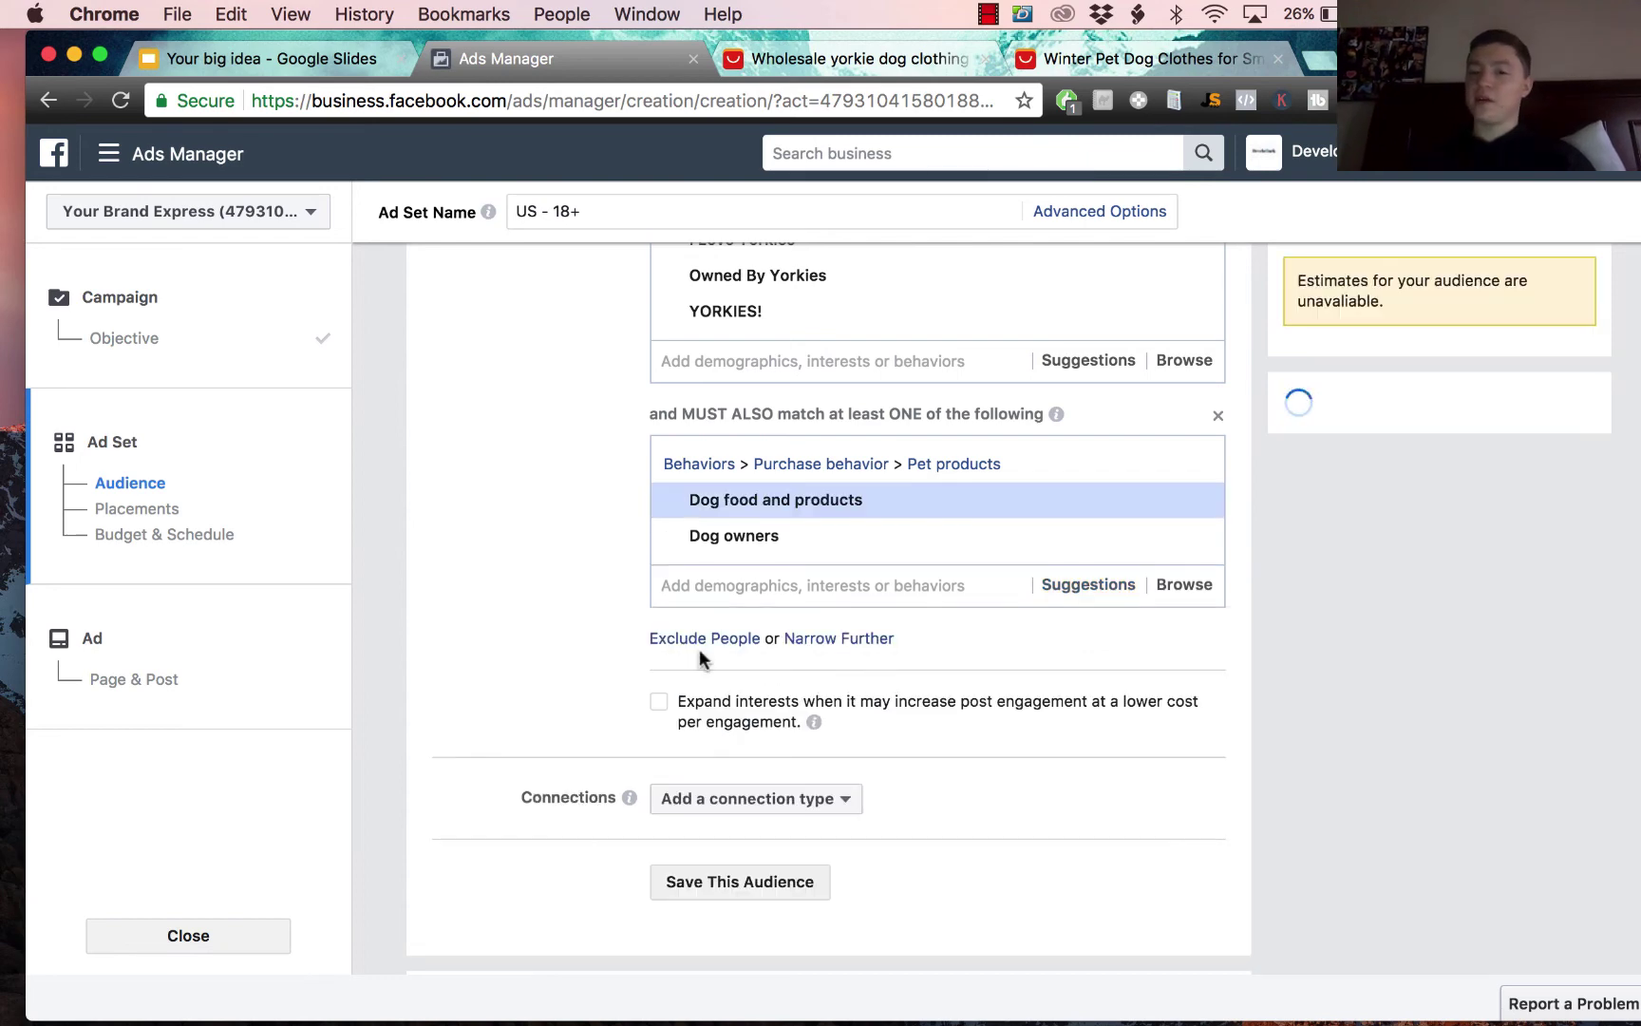
# Step: Review the audience's potential reach along with its location, age, gender and detailed targeting settings
pyautogui.scroll(2, 521, 559)
pyautogui.scroll(1, 522, 552)
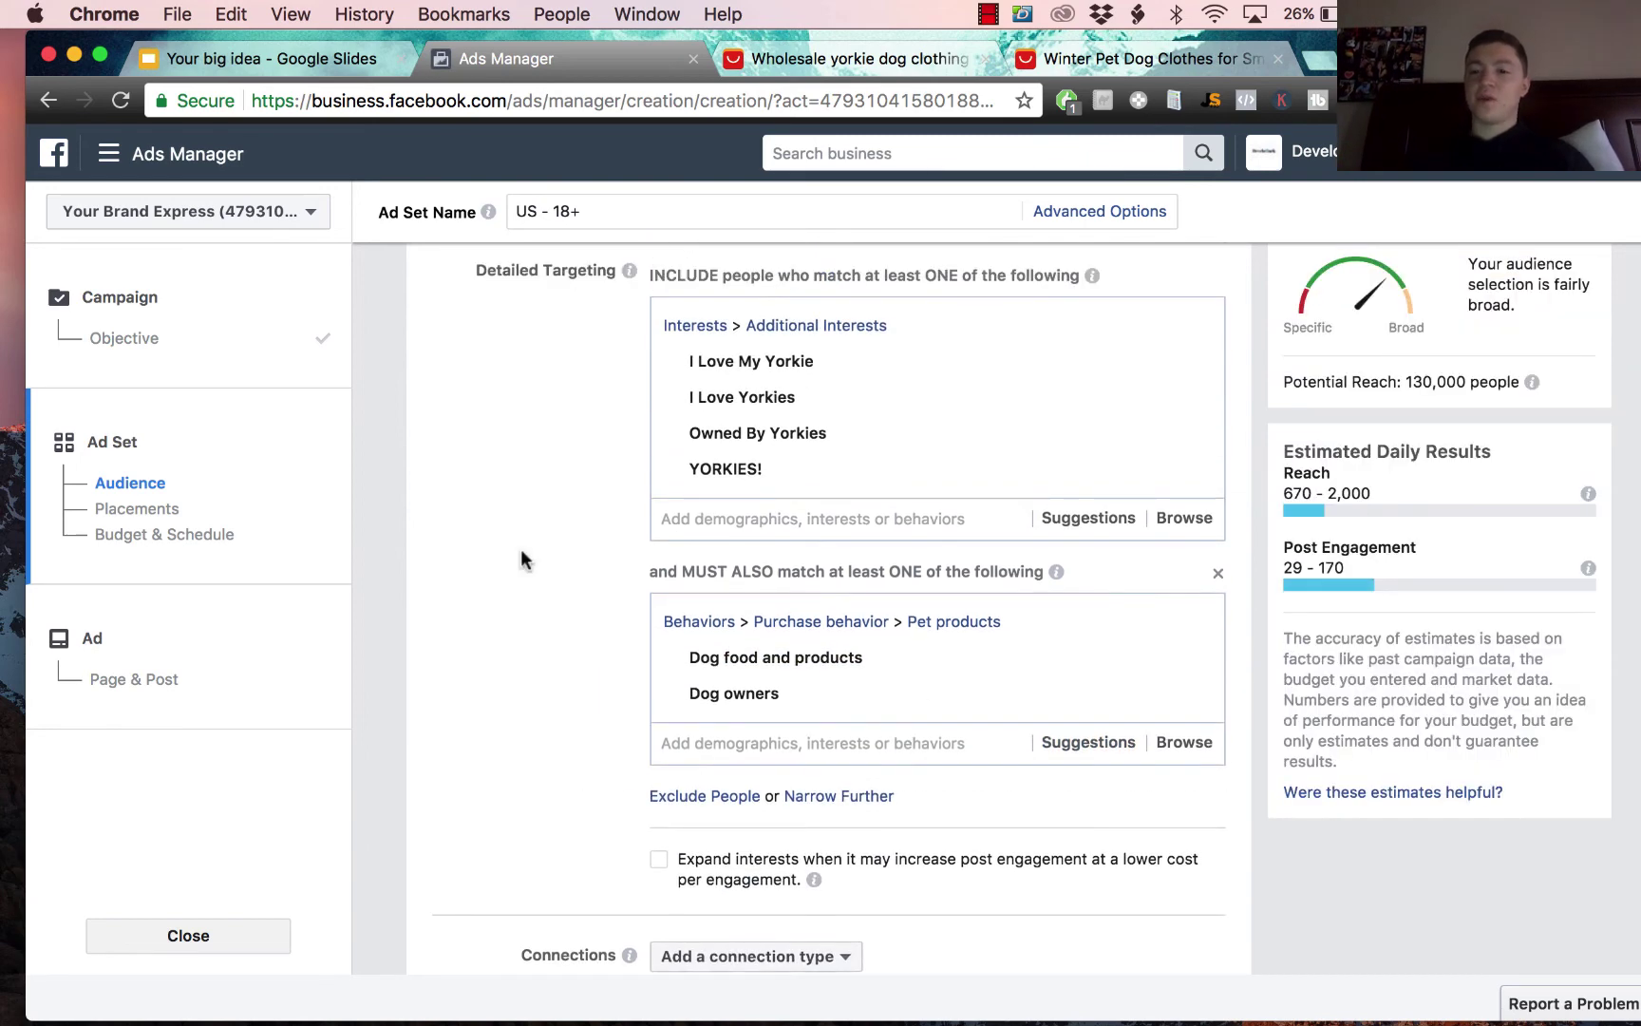
pyautogui.moveTo(1394, 373); pyautogui.dragTo(1510, 800)
pyautogui.click(1088, 561)
pyautogui.scroll(6, 1089, 561)
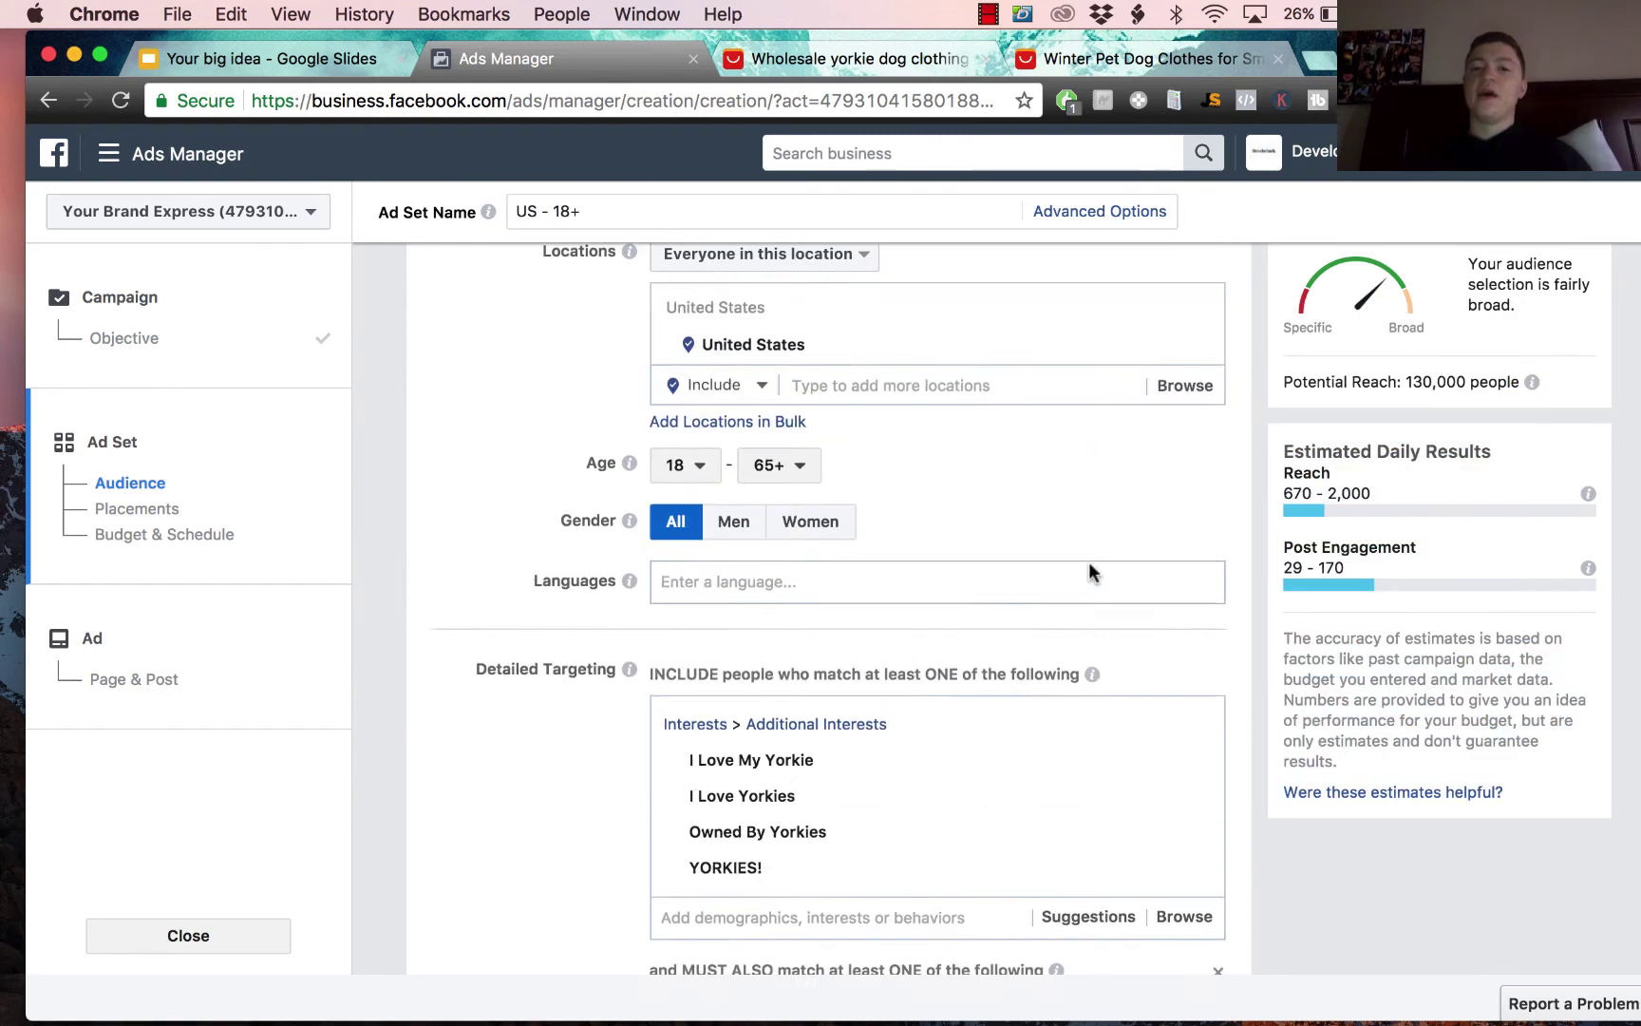
pyautogui.scroll(-1, 591, 654)
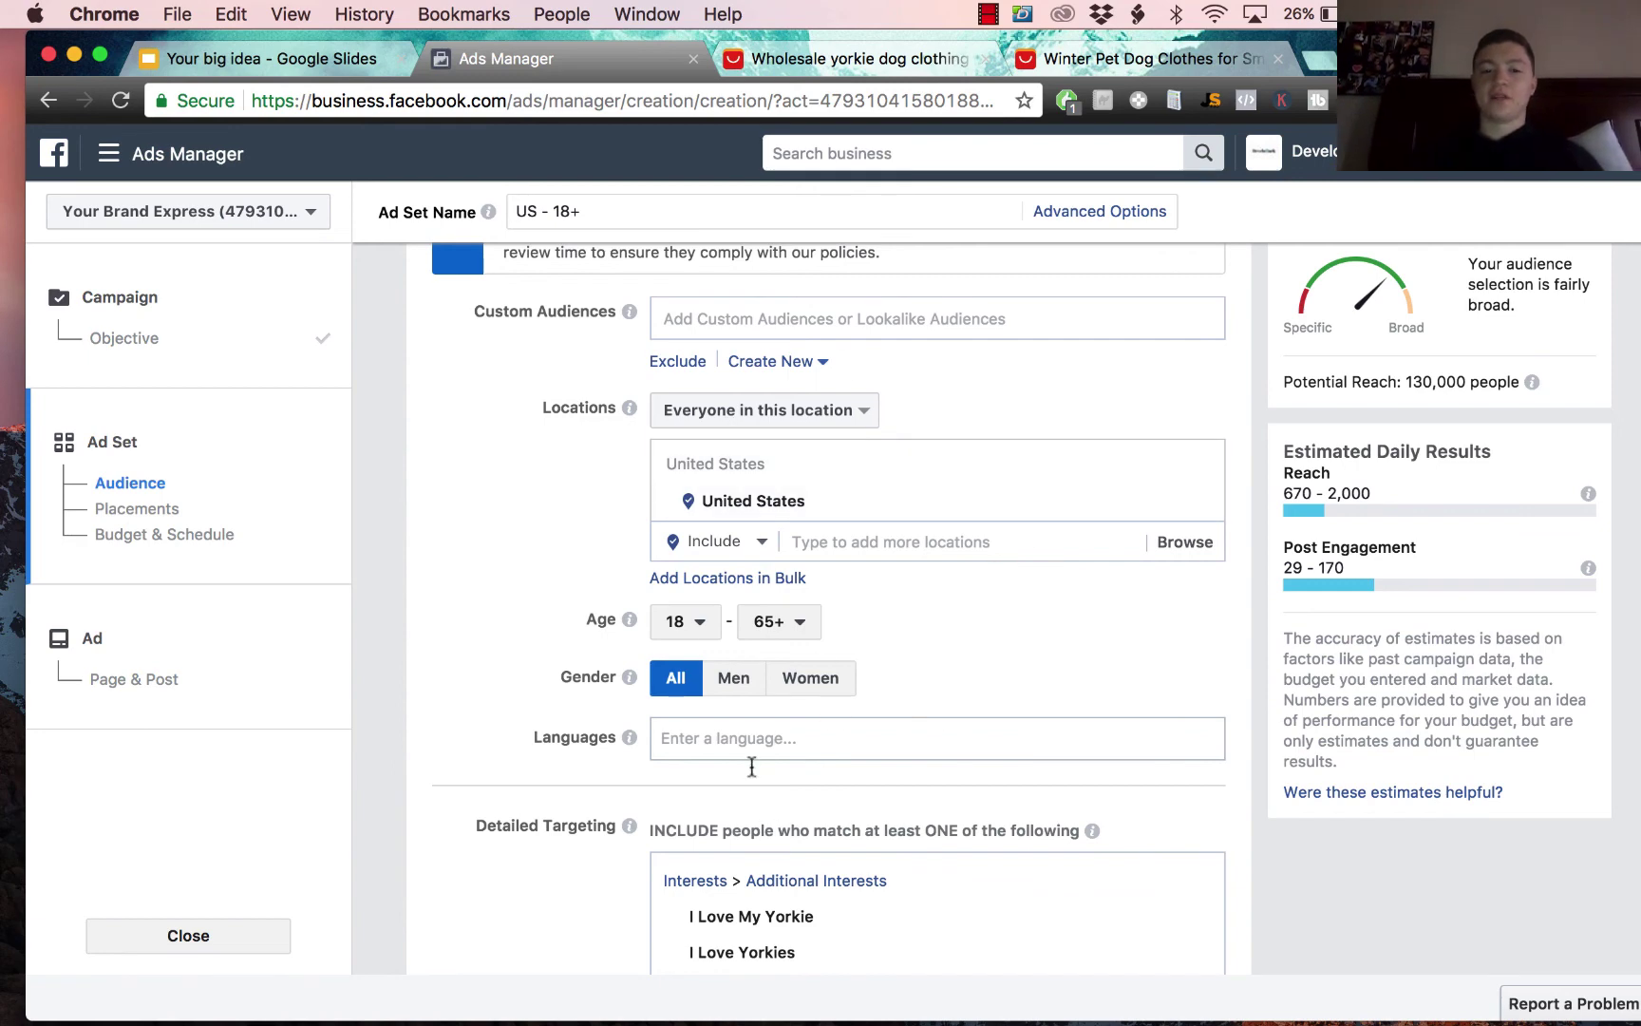
pyautogui.scroll(-10, 556, 527)
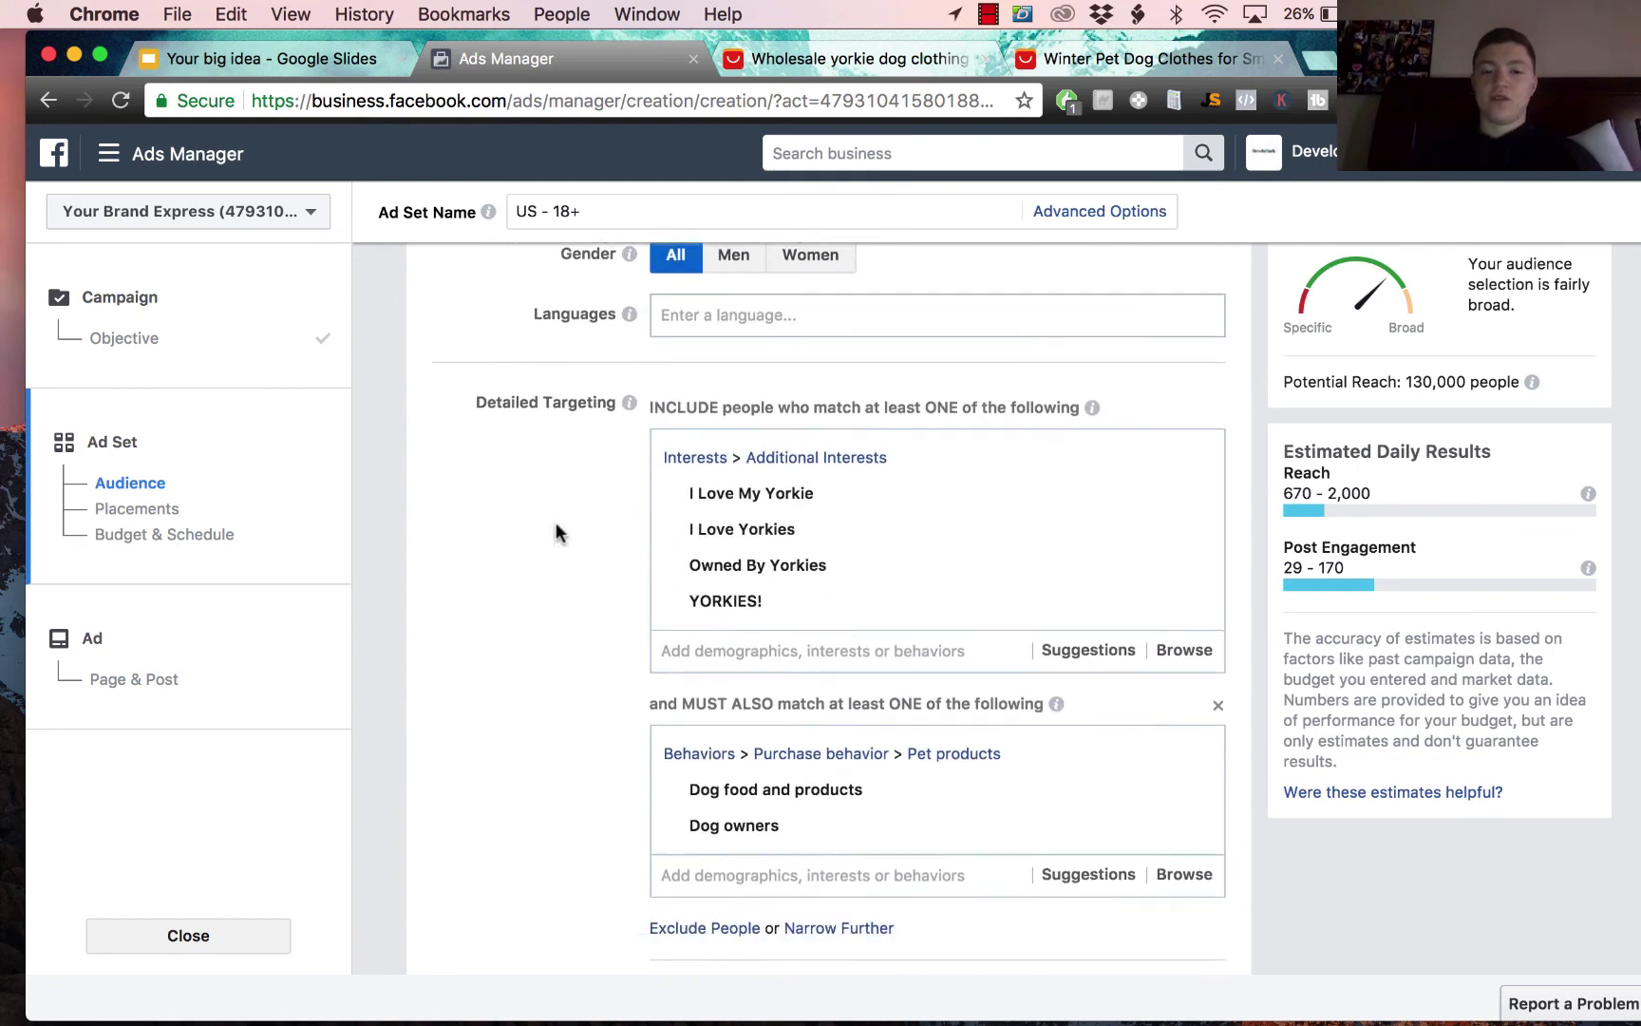
# Step: Turn on interest expansion for the detailed targeting to check its effect on potential reach, and turn it off again
pyautogui.scroll(-2, 565, 487)
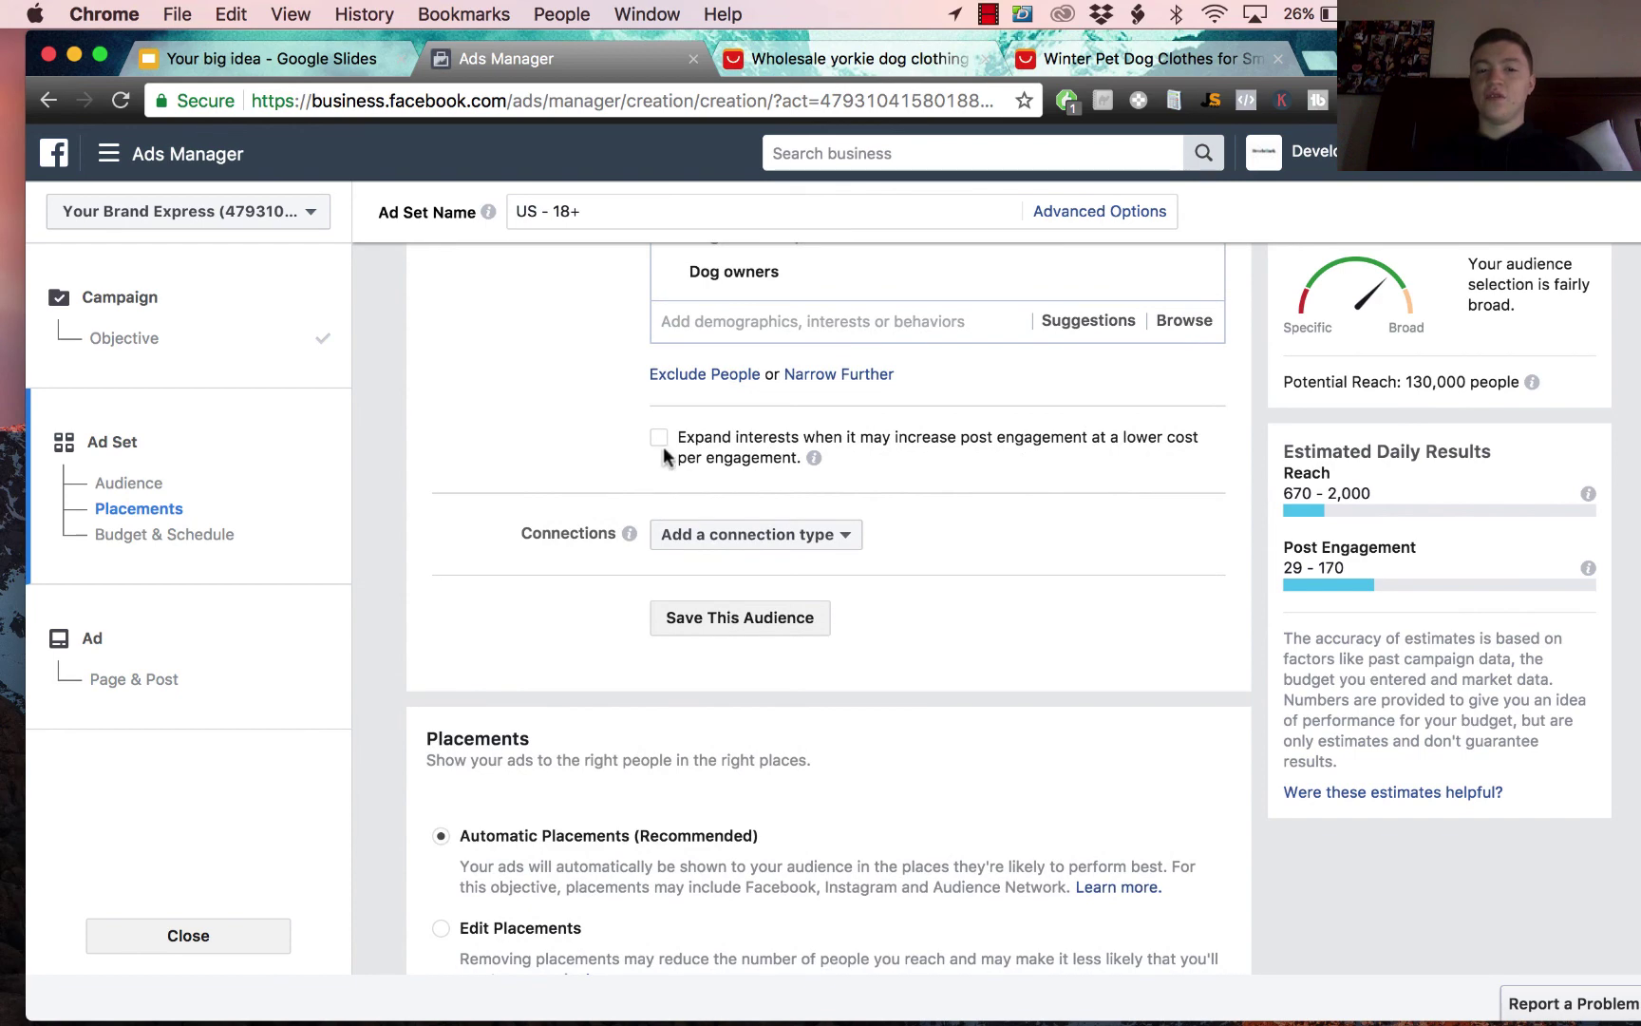
pyautogui.moveTo(814, 458)
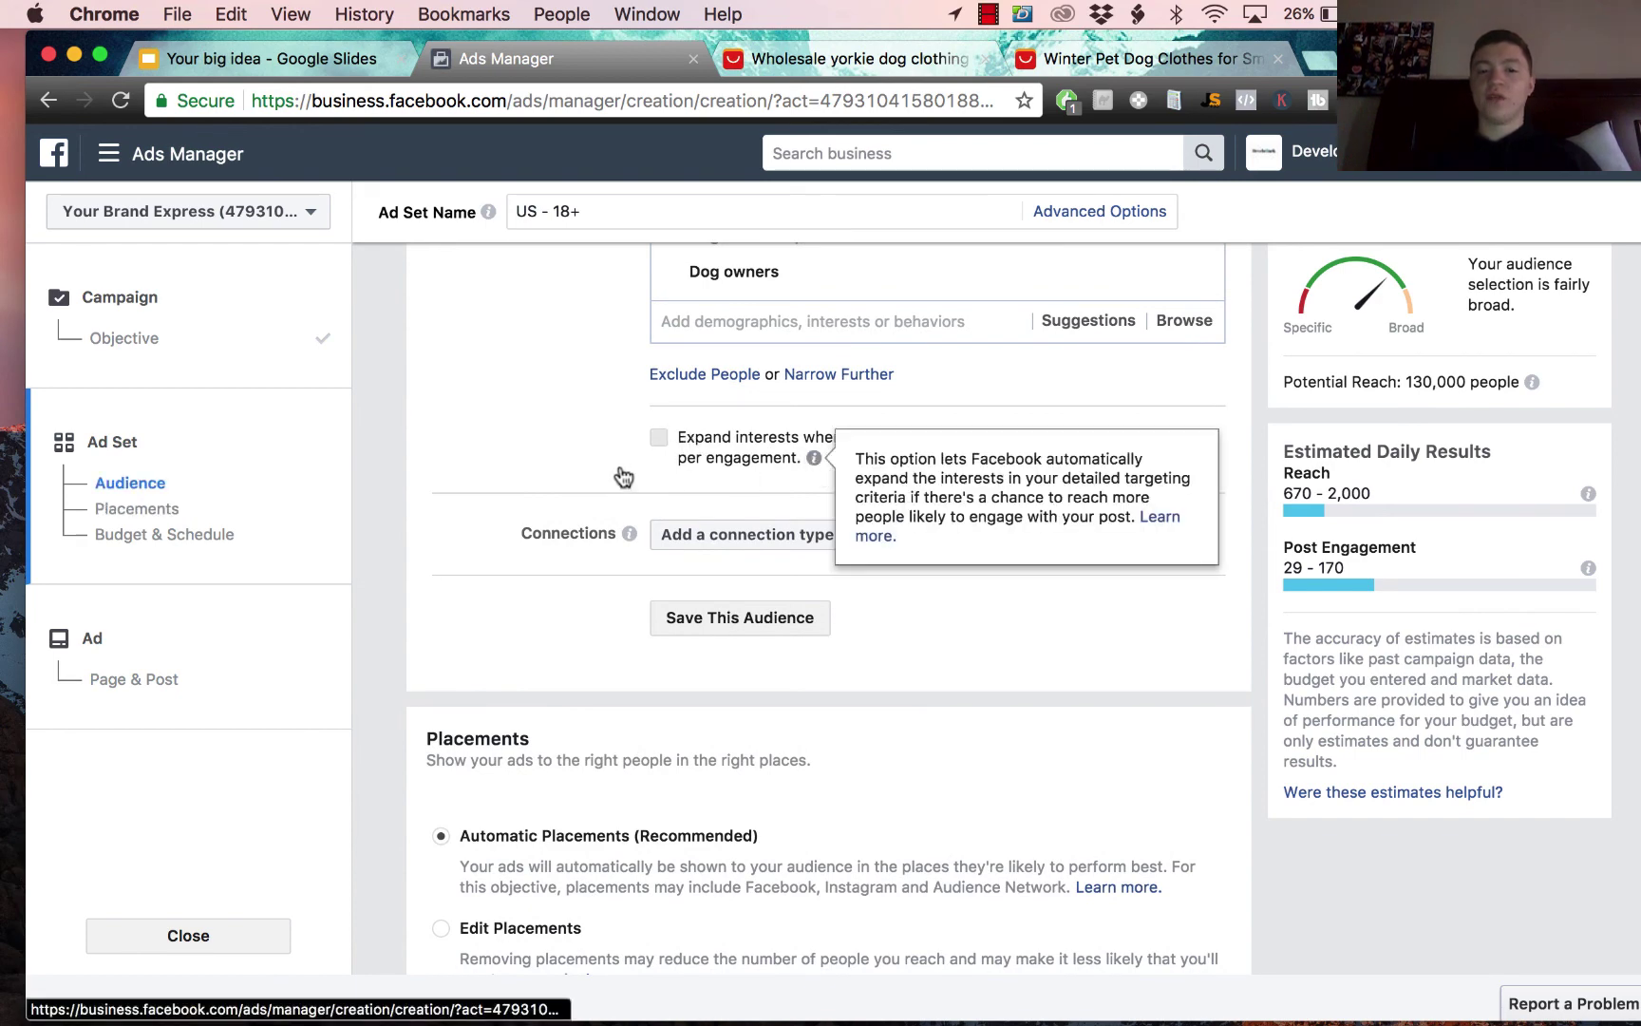
pyautogui.click(562, 454)
pyautogui.scroll(2, 589, 347)
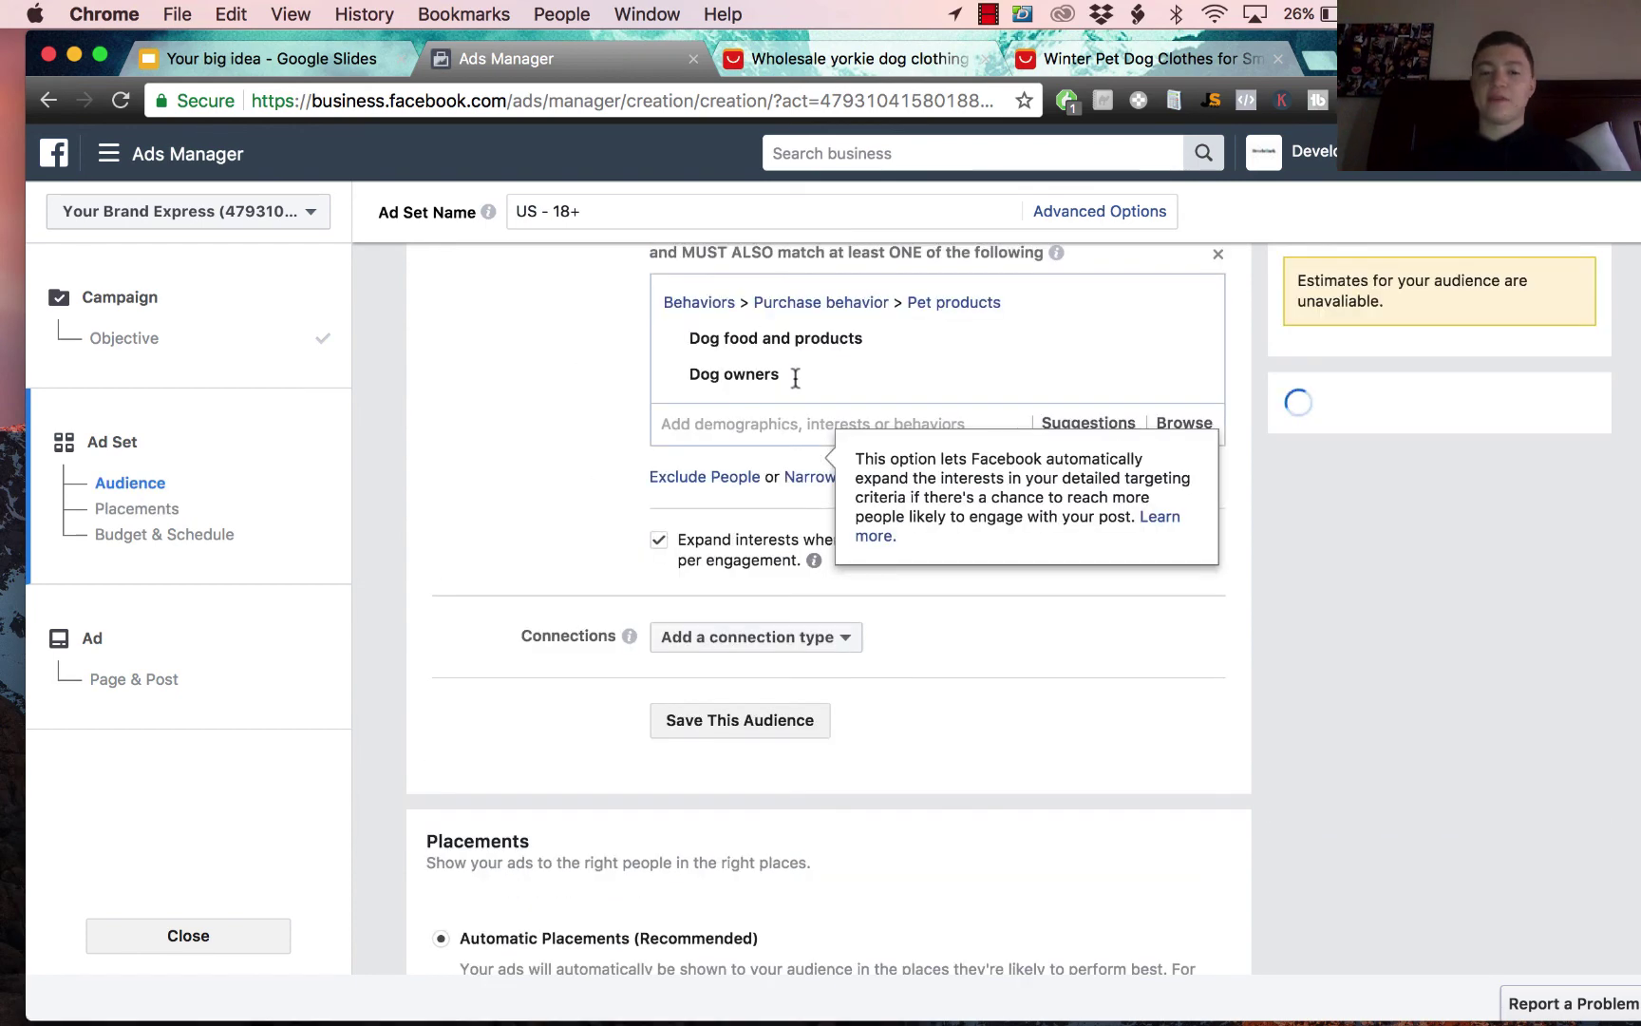
pyautogui.moveTo(810, 562)
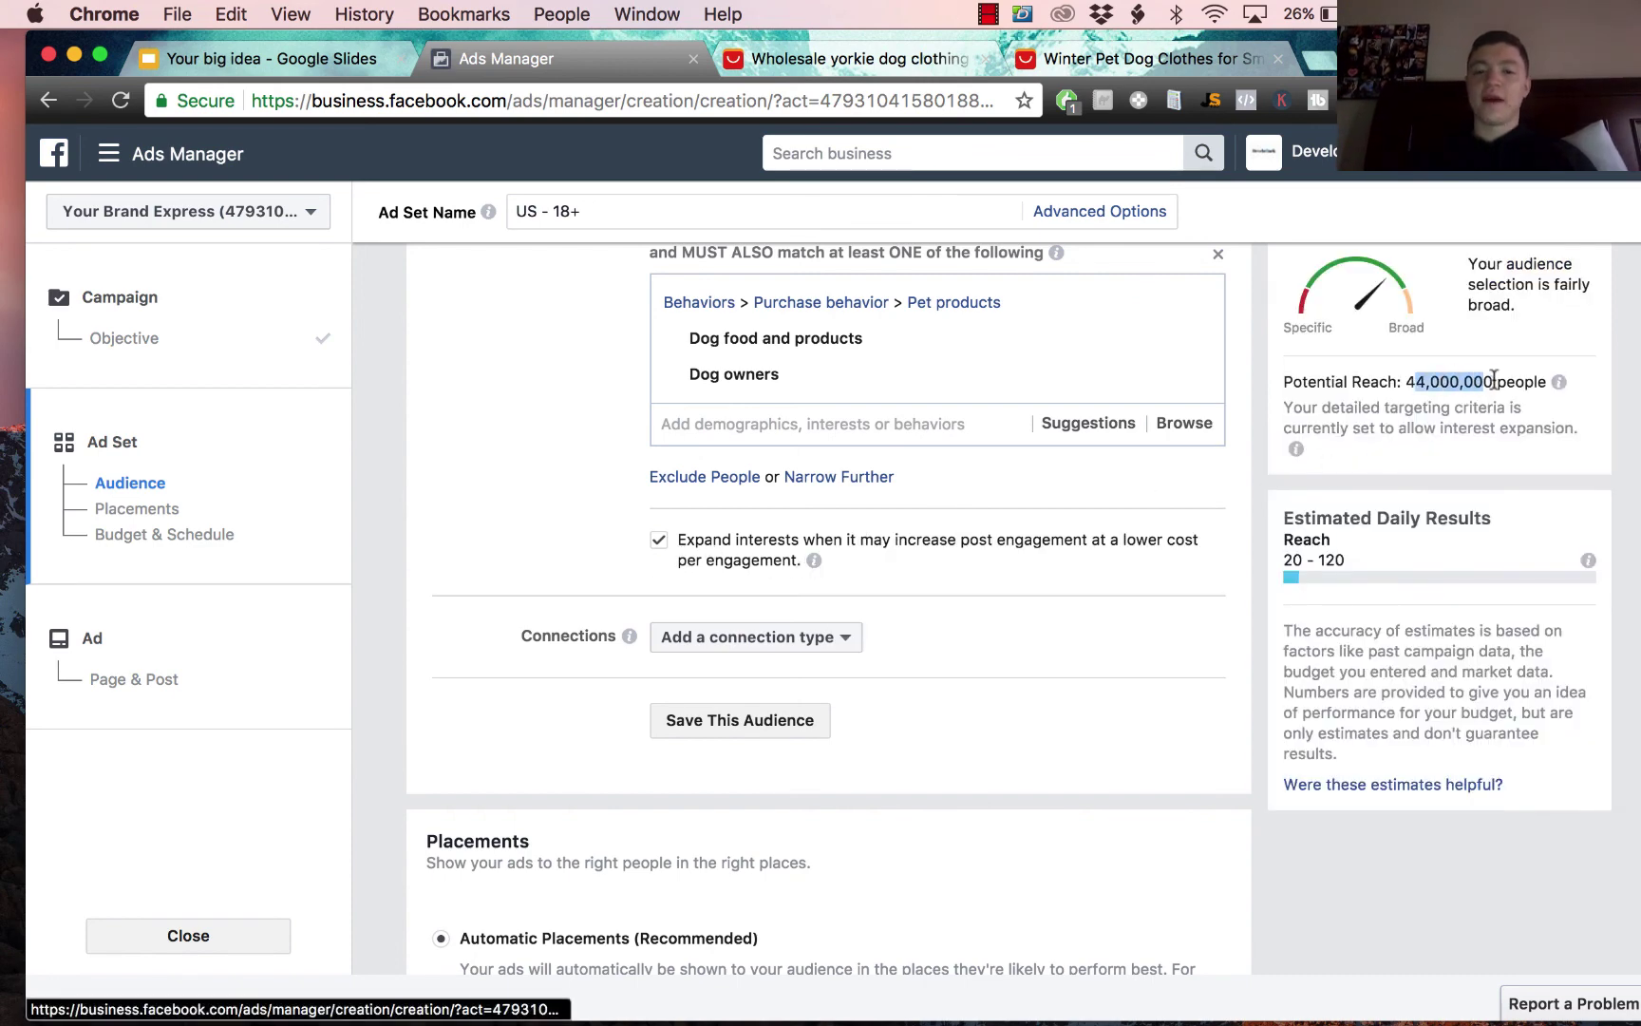
pyautogui.click(678, 539)
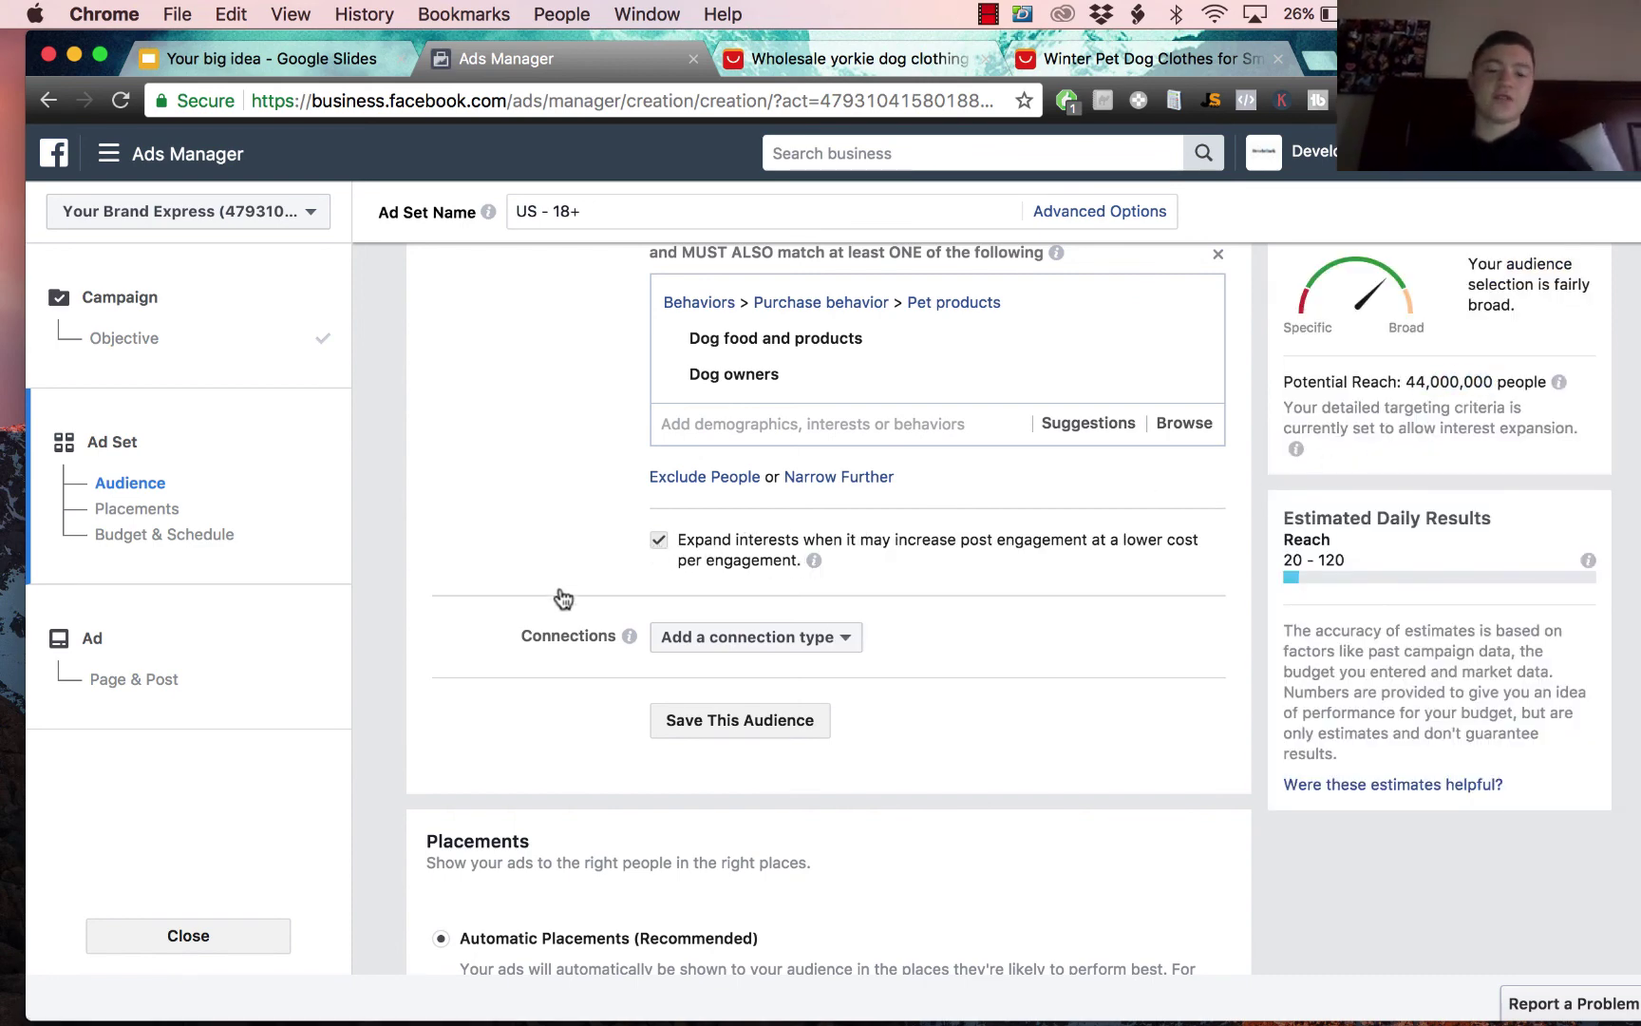
# Step: Switch to Edit Placements and remove Suggested Videos, Instant Articles, Facebook In-Stream Videos and Audience Network, keeping Facebook Feeds and Instagram Feed
pyautogui.scroll(-5, 585, 589)
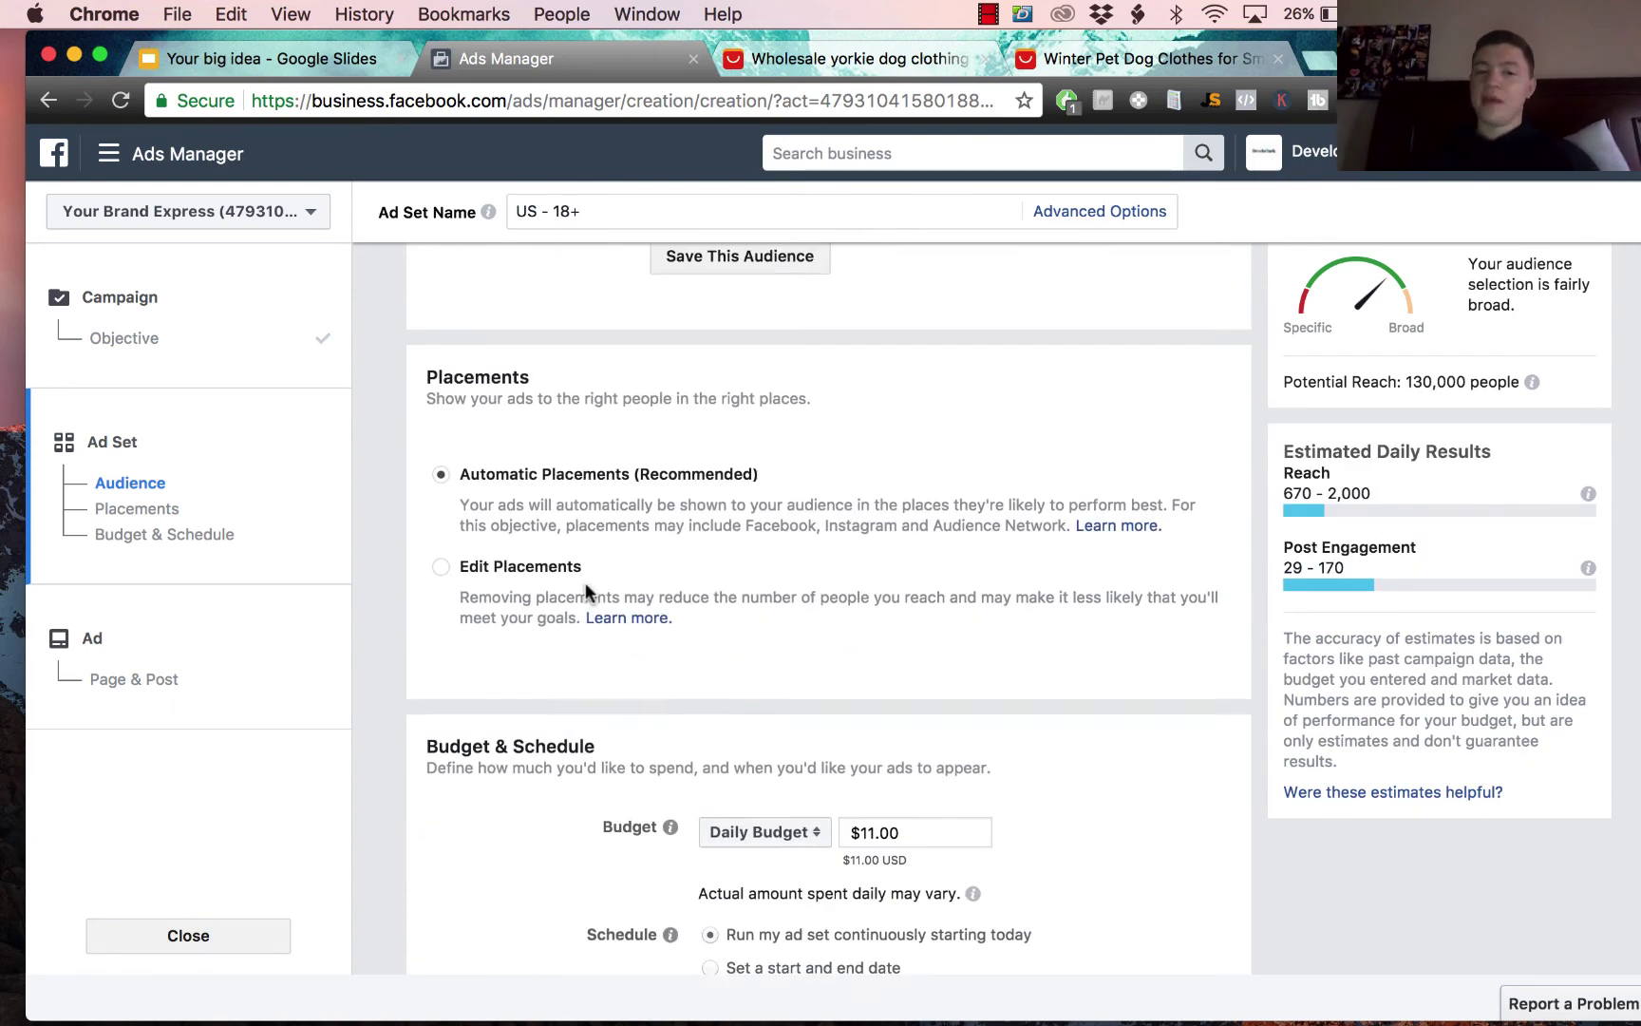
pyautogui.click(443, 564)
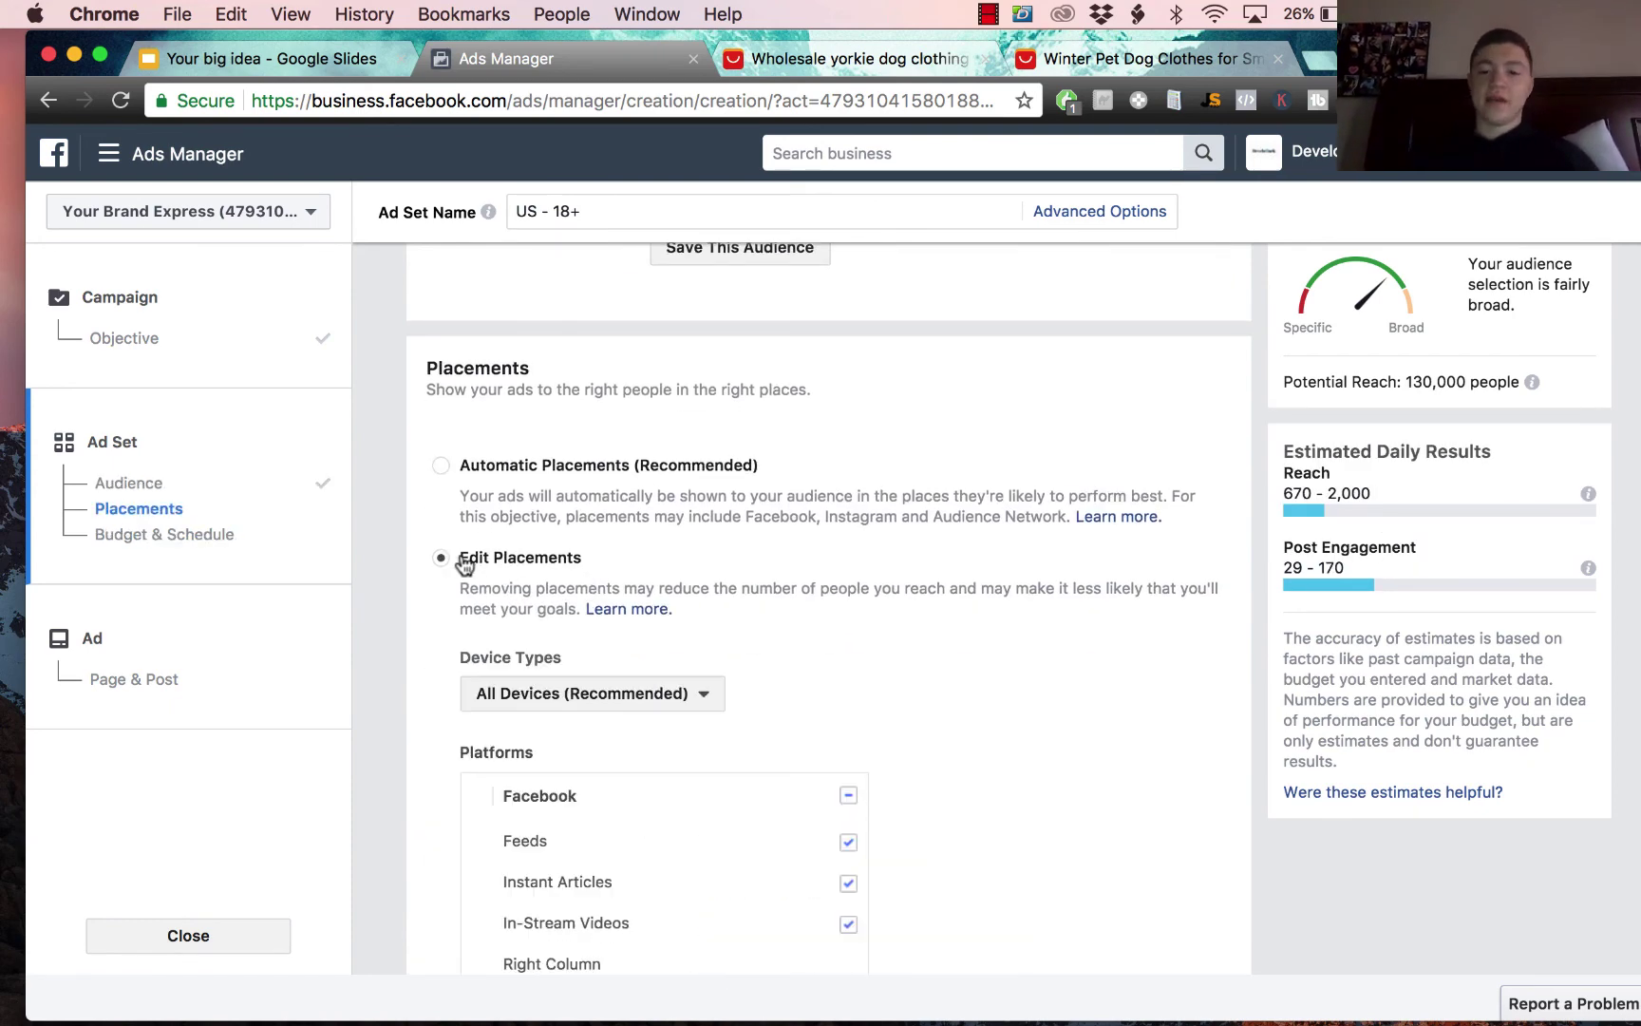
pyautogui.scroll(-5, 937, 671)
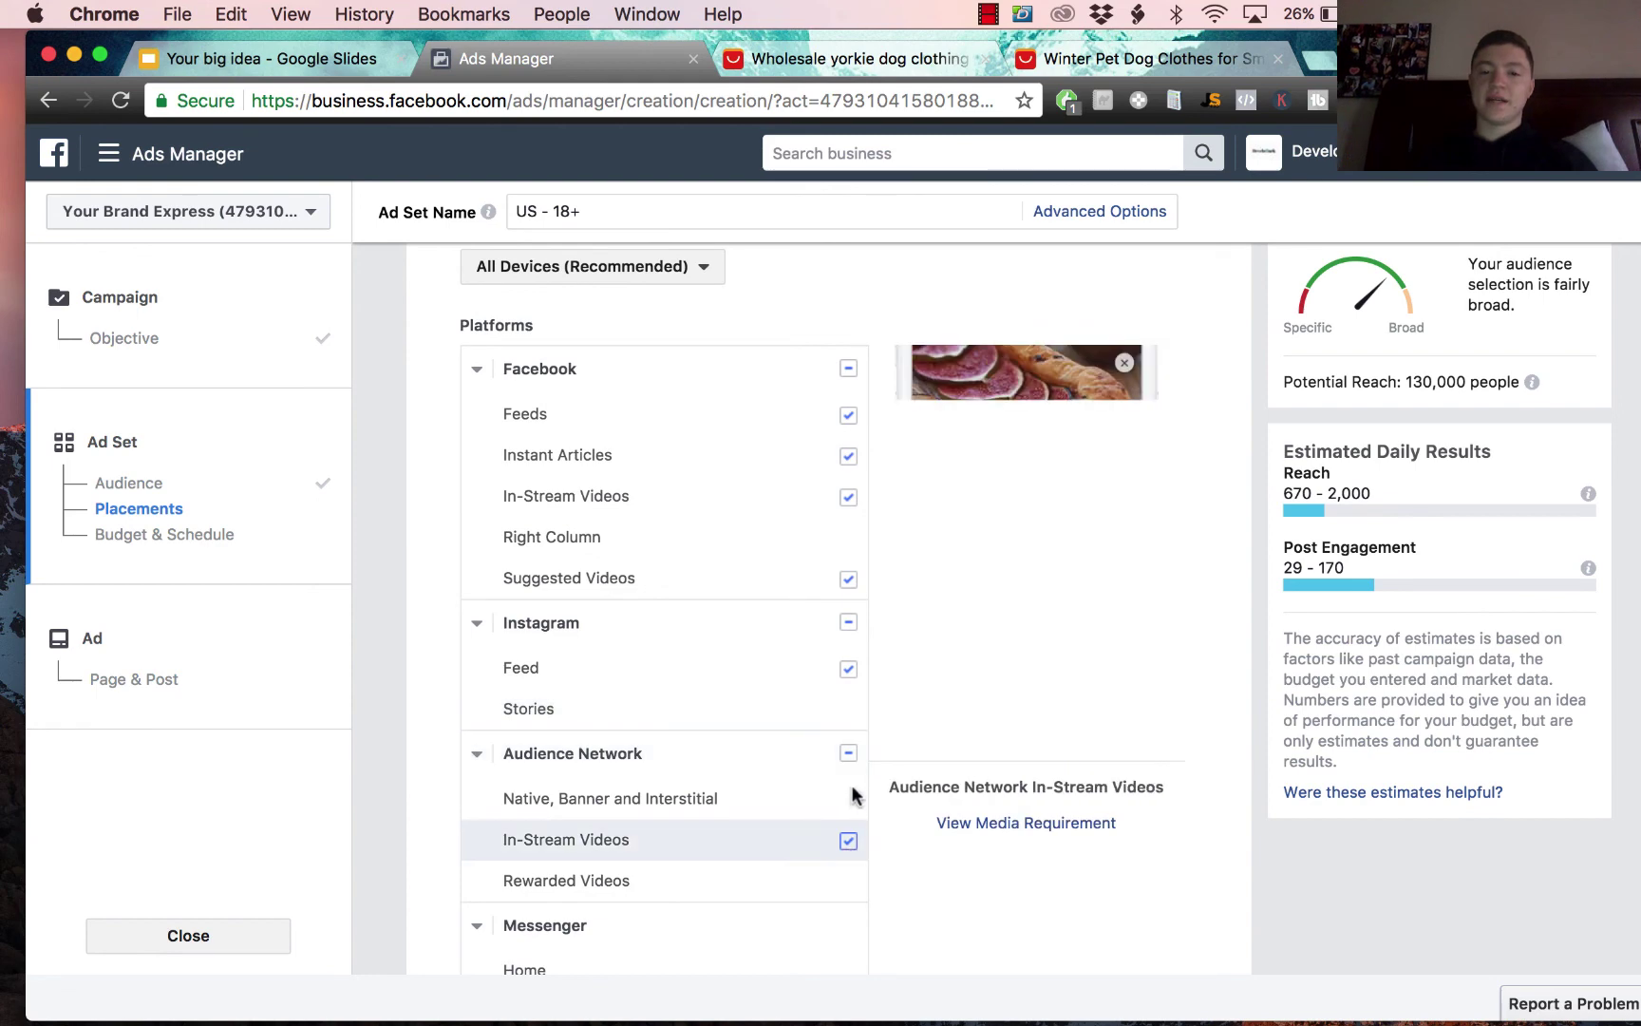
pyautogui.click(848, 578)
pyautogui.click(848, 456)
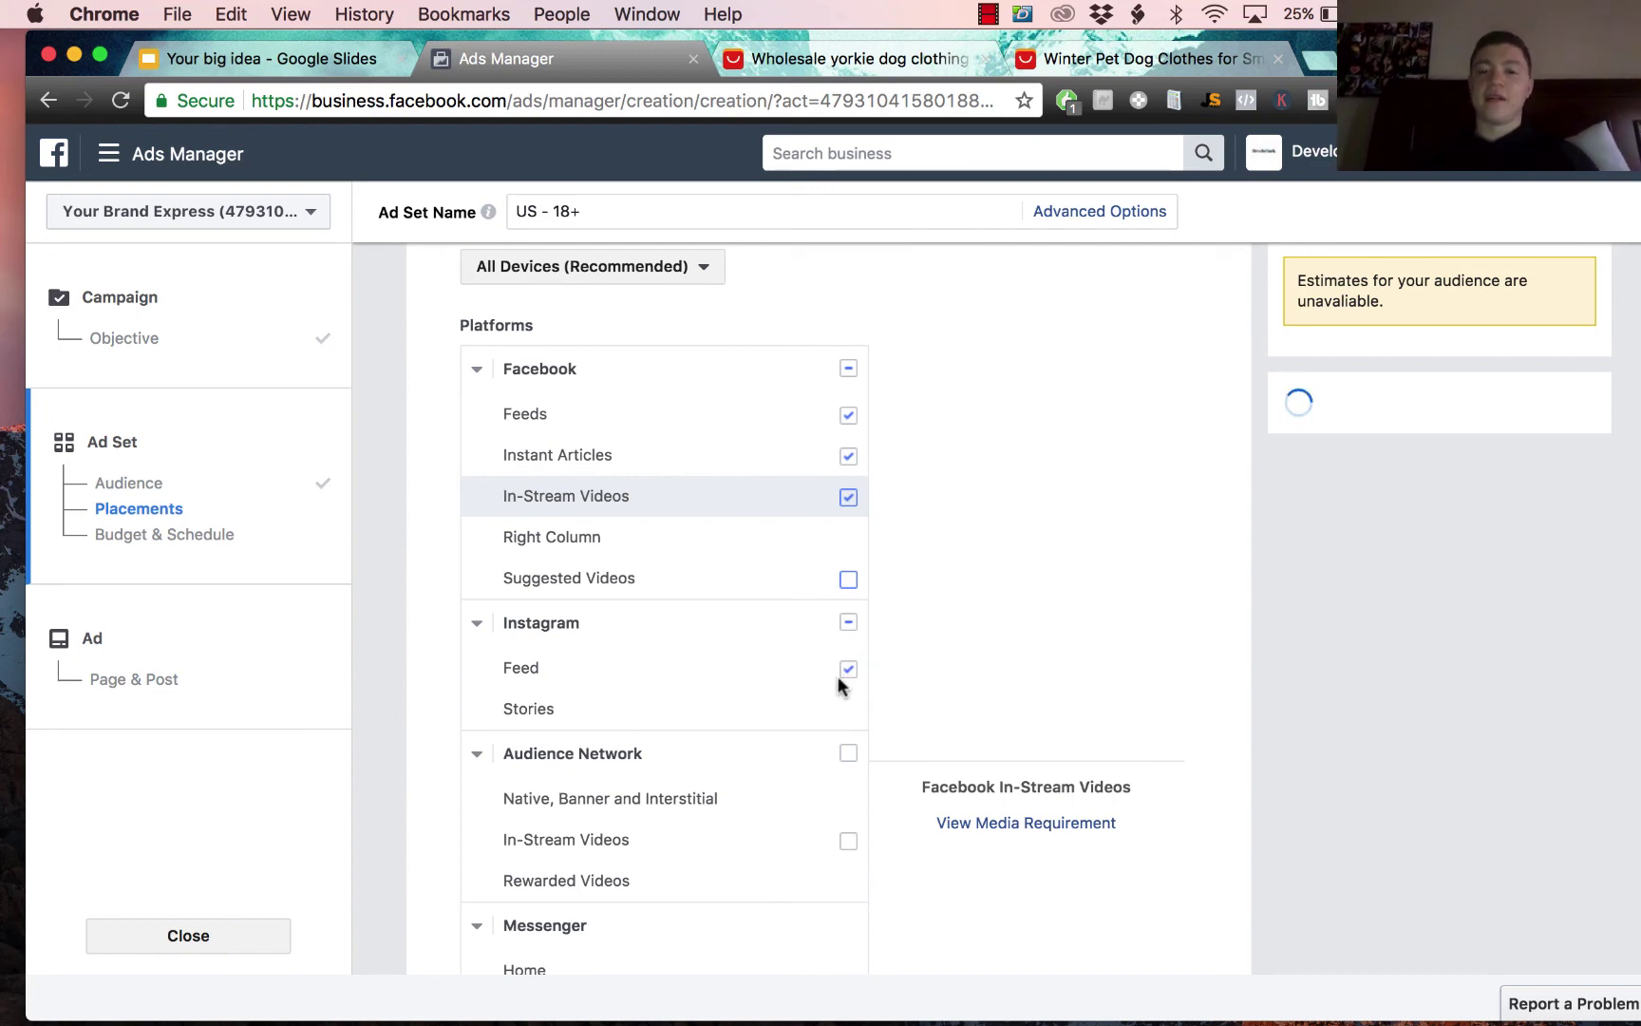
pyautogui.click(848, 456)
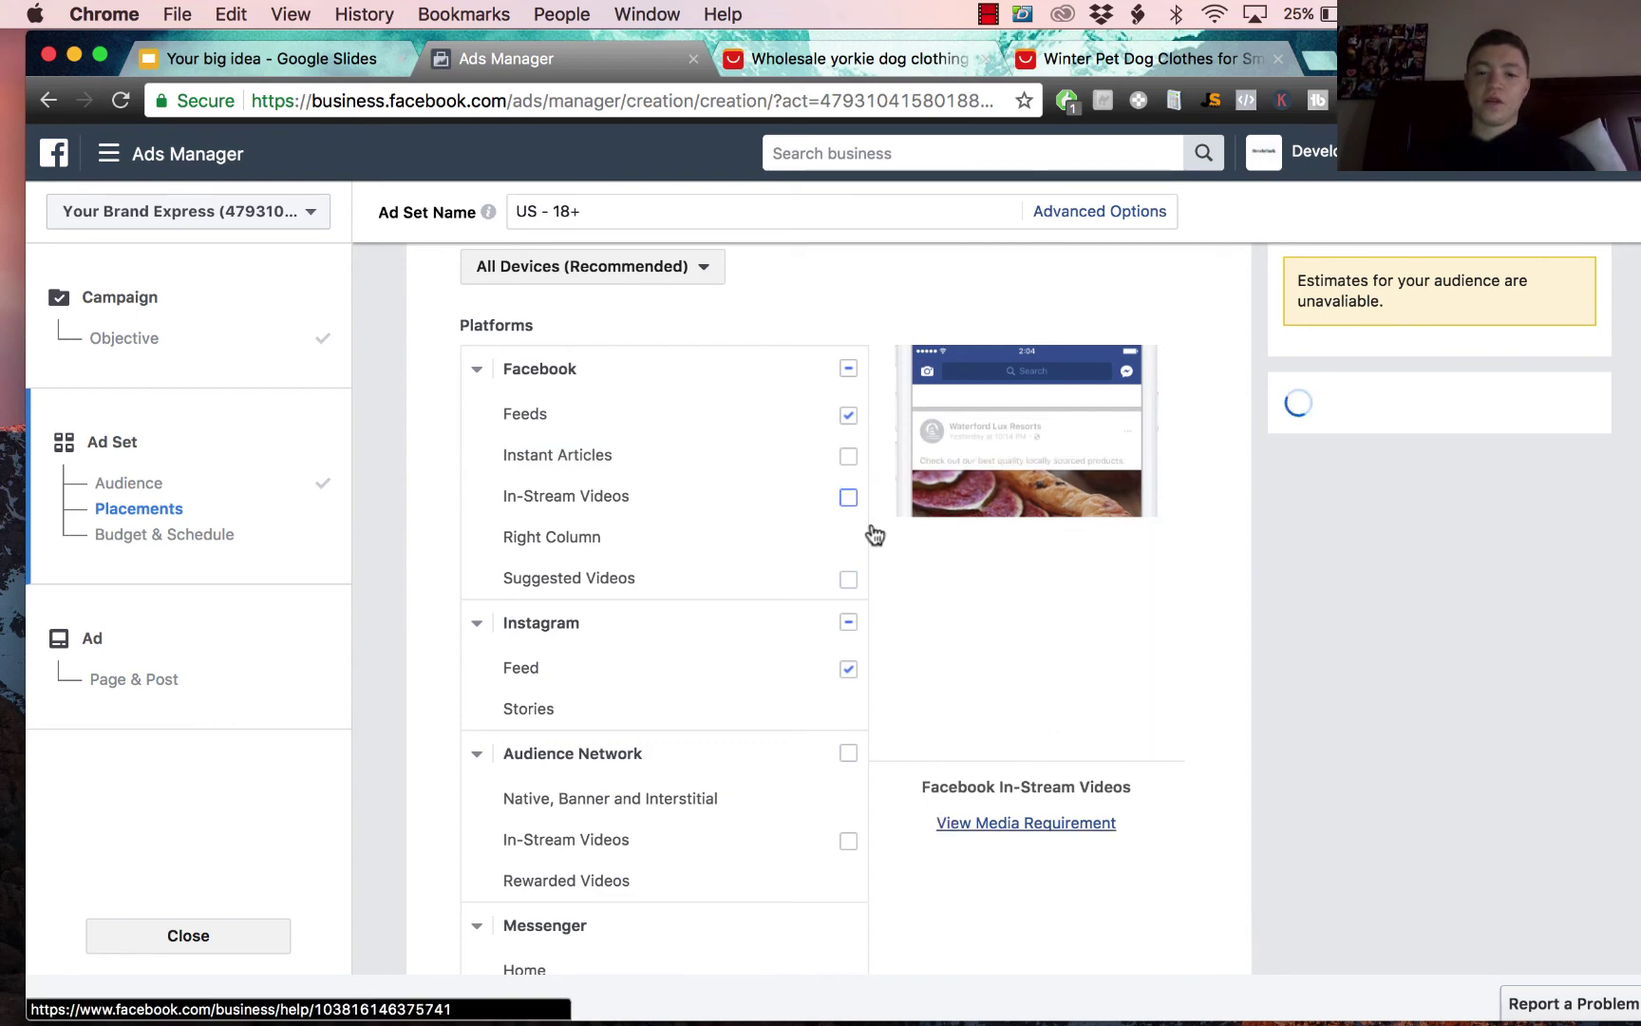
# Step: Set the ad set's daily budget to $5.00 and review the remaining schedule and delivery options
pyautogui.scroll(-5, 880, 912)
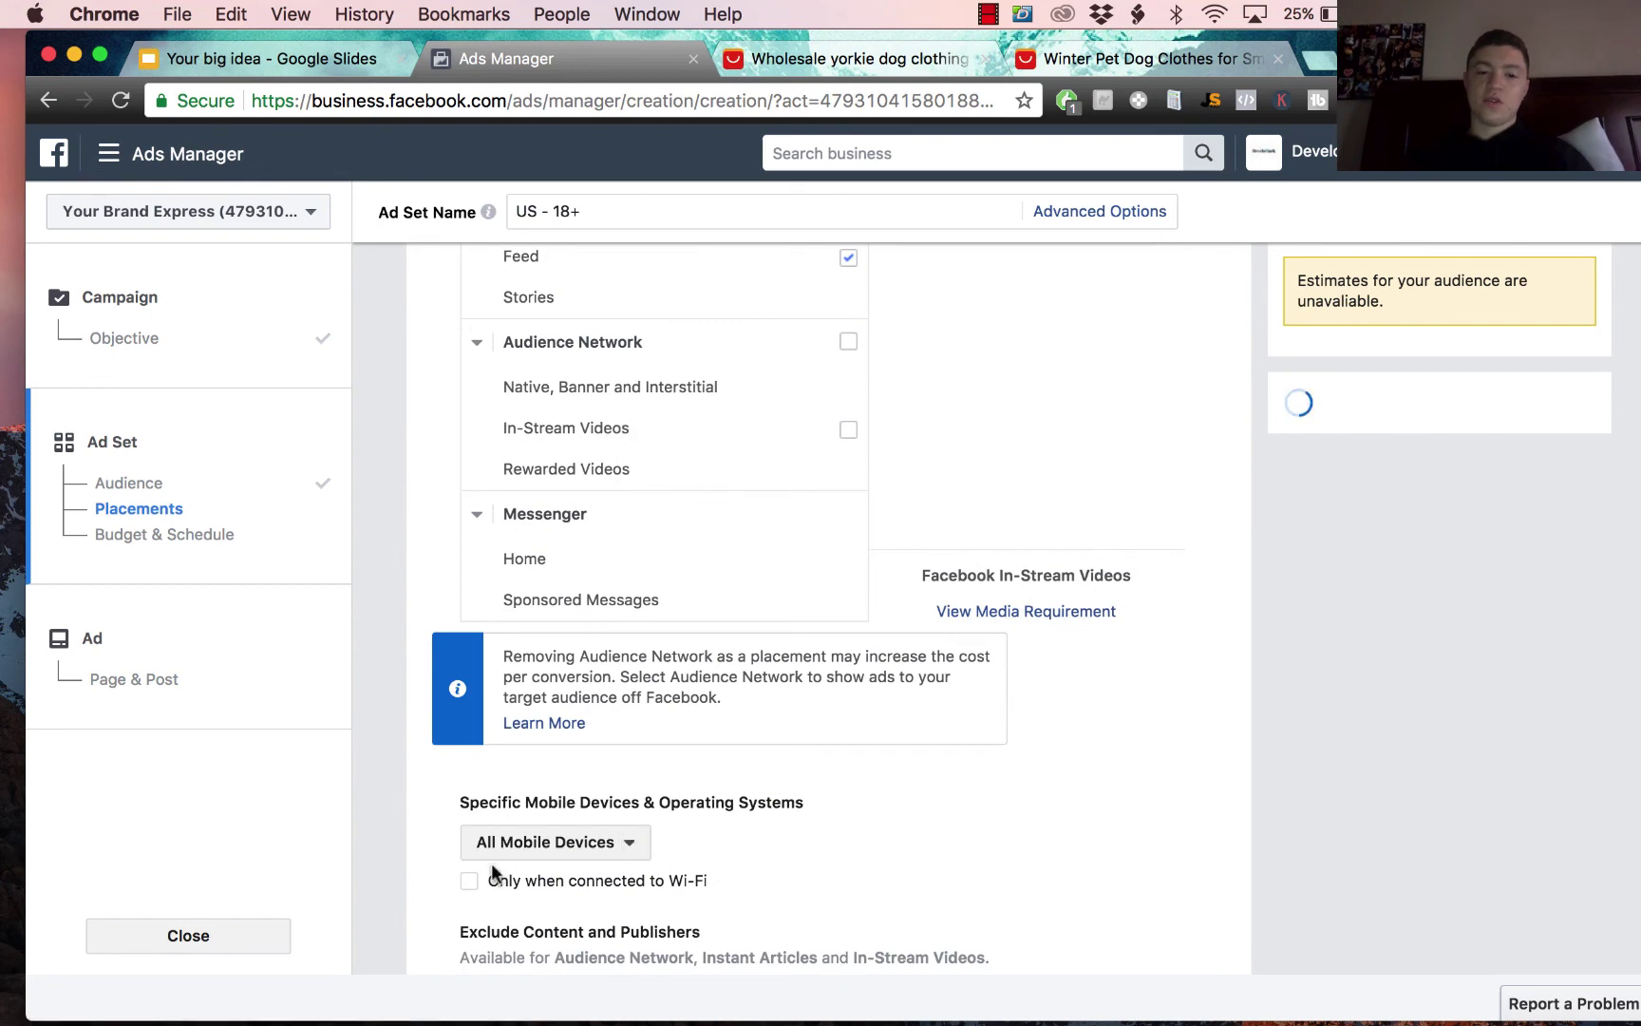
pyautogui.scroll(-7, 683, 798)
pyautogui.scroll(-1, 984, 692)
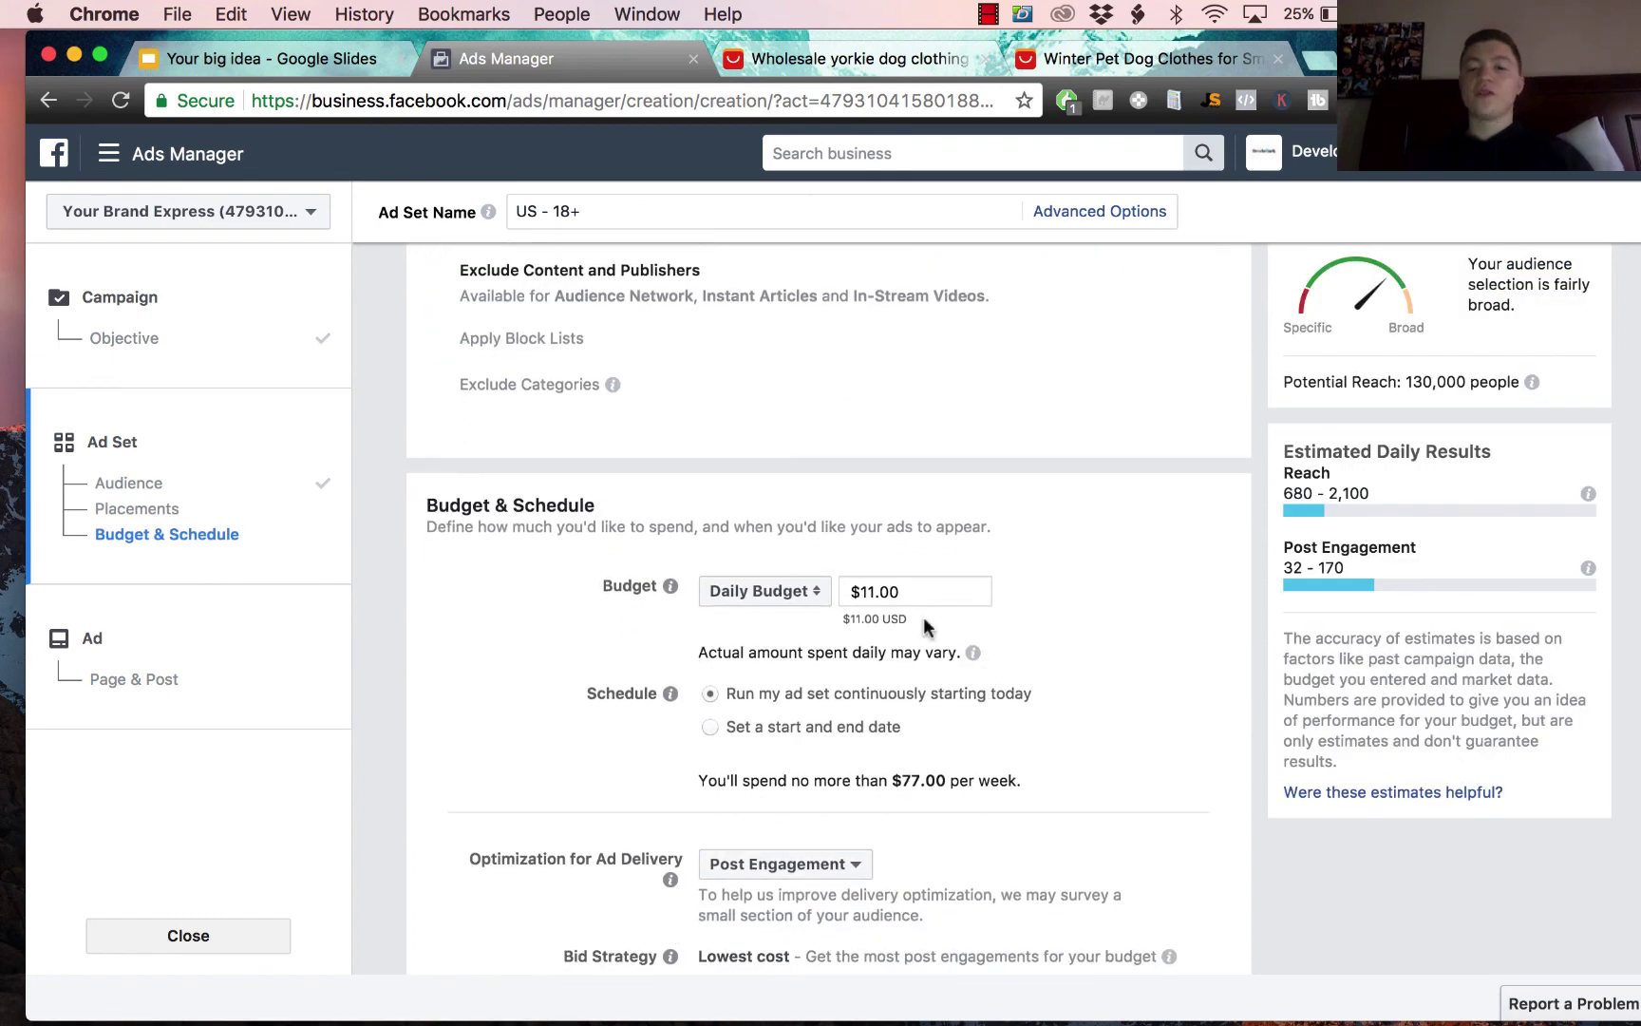
pyautogui.moveTo(910, 592); pyautogui.dragTo(861, 600)
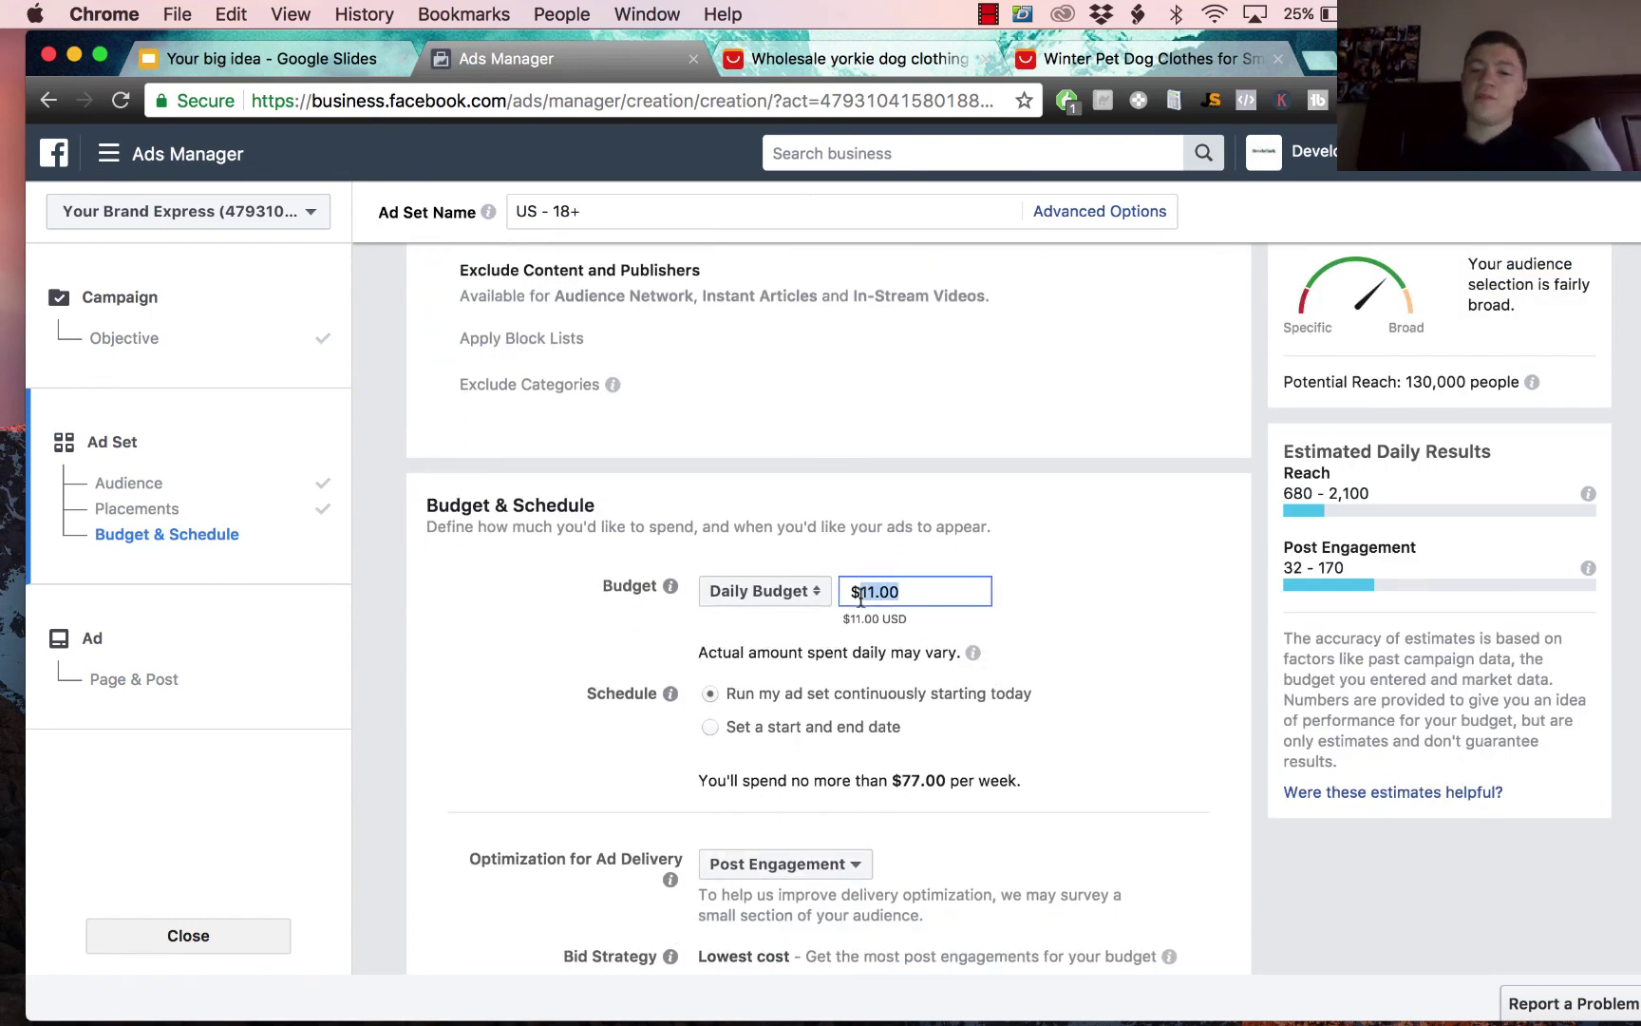
pyautogui.write('5.00')
pyautogui.click(1263, 551)
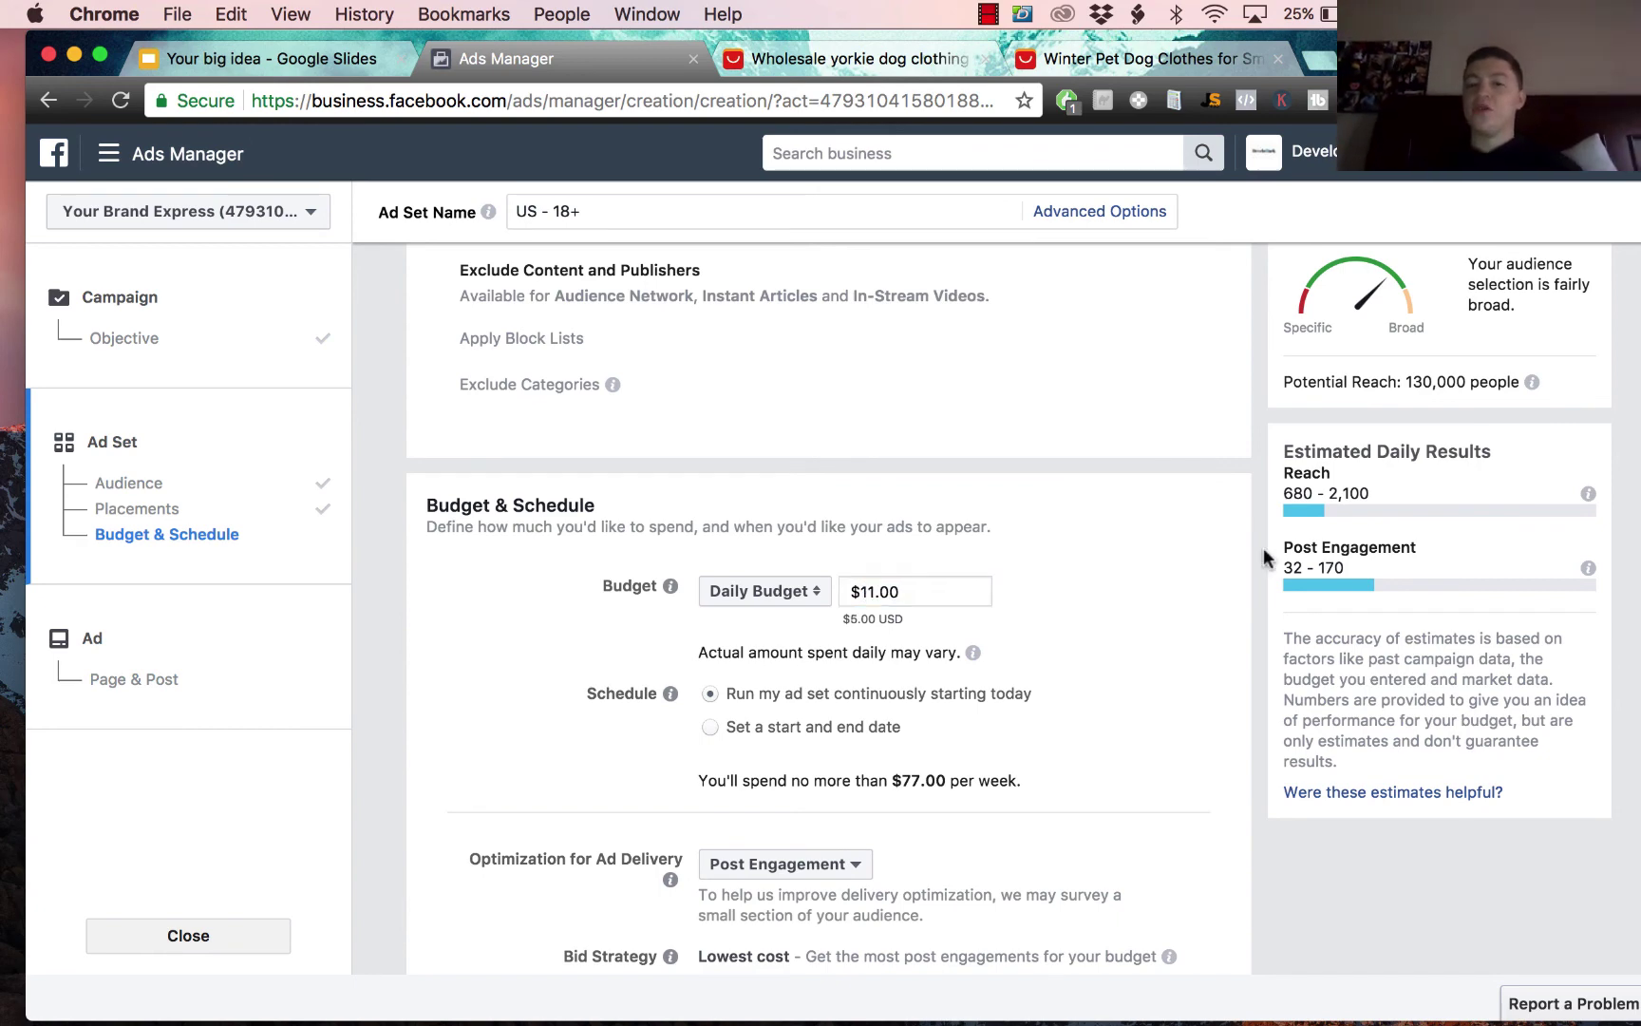
pyautogui.tripleClick(907, 590)
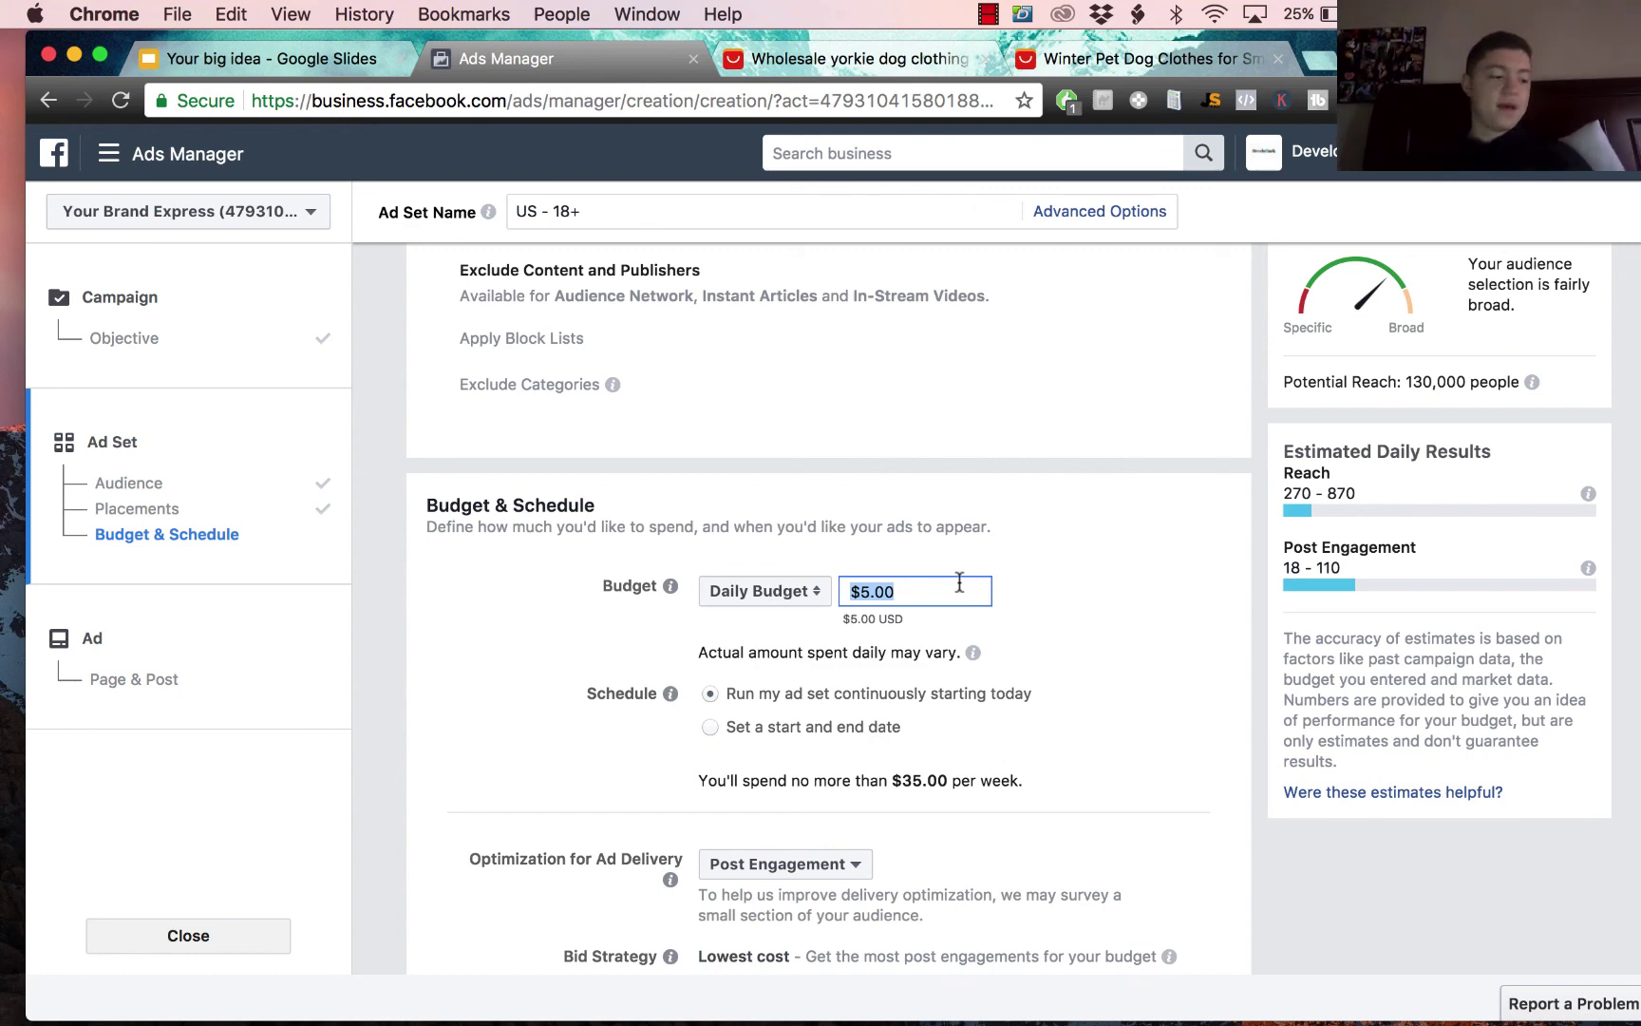
pyautogui.scroll(-4, 1167, 649)
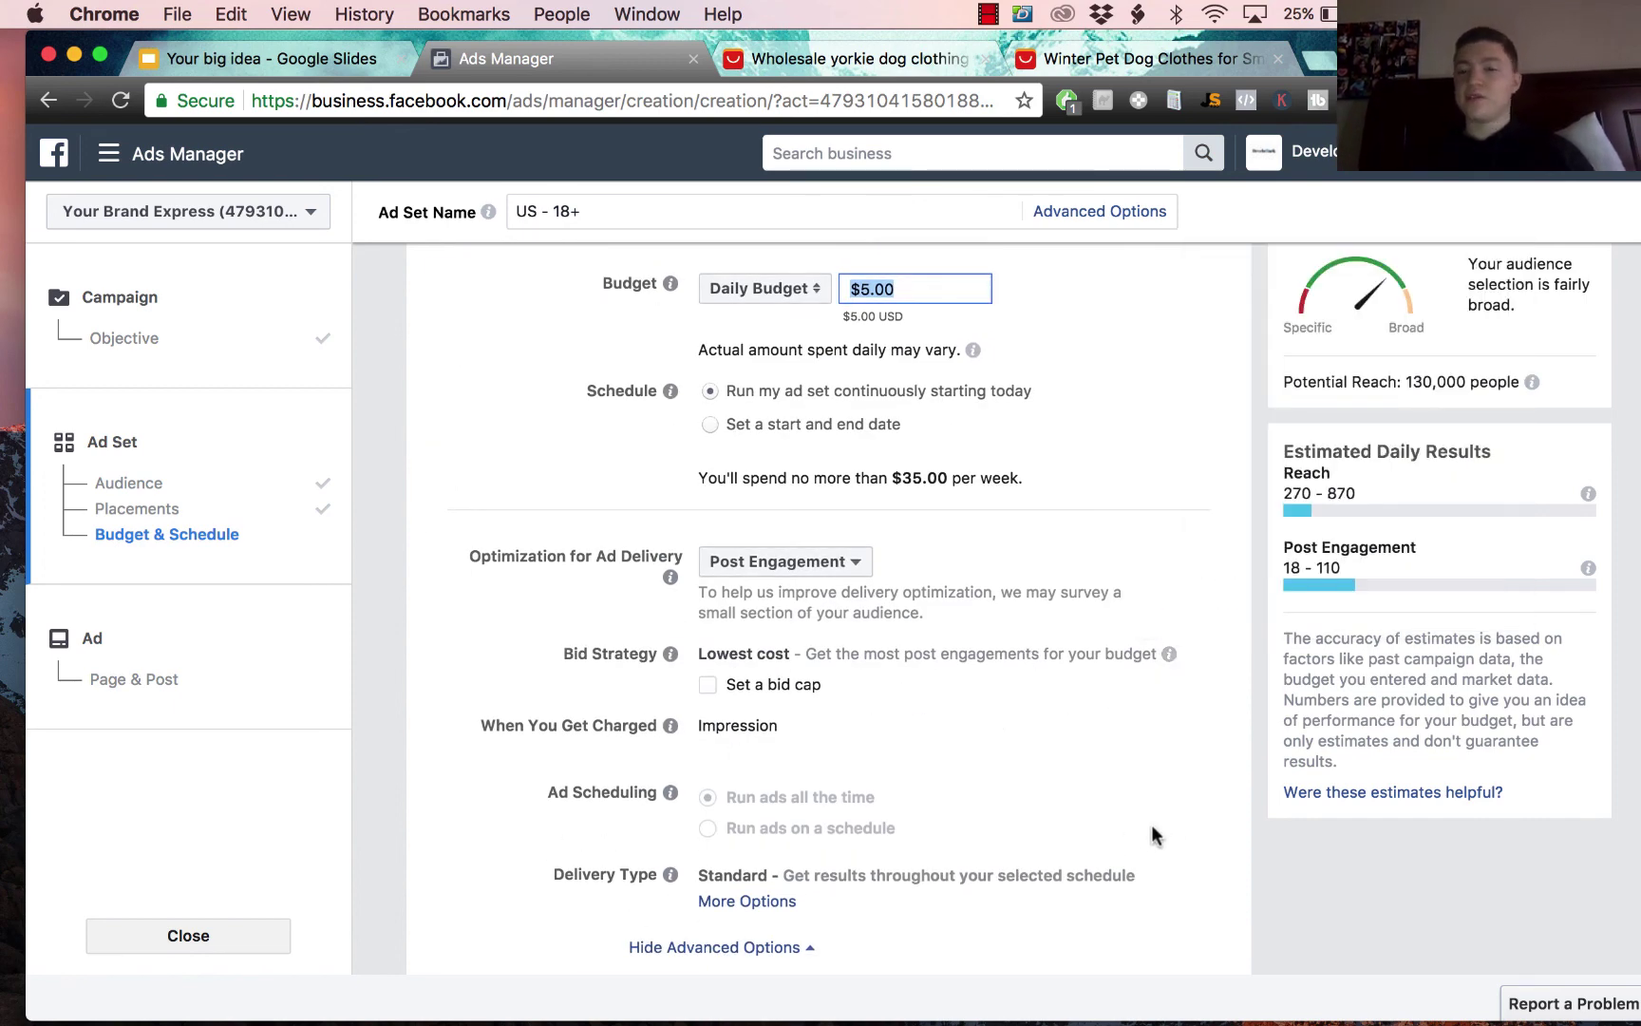
pyautogui.scroll(-2, 1154, 835)
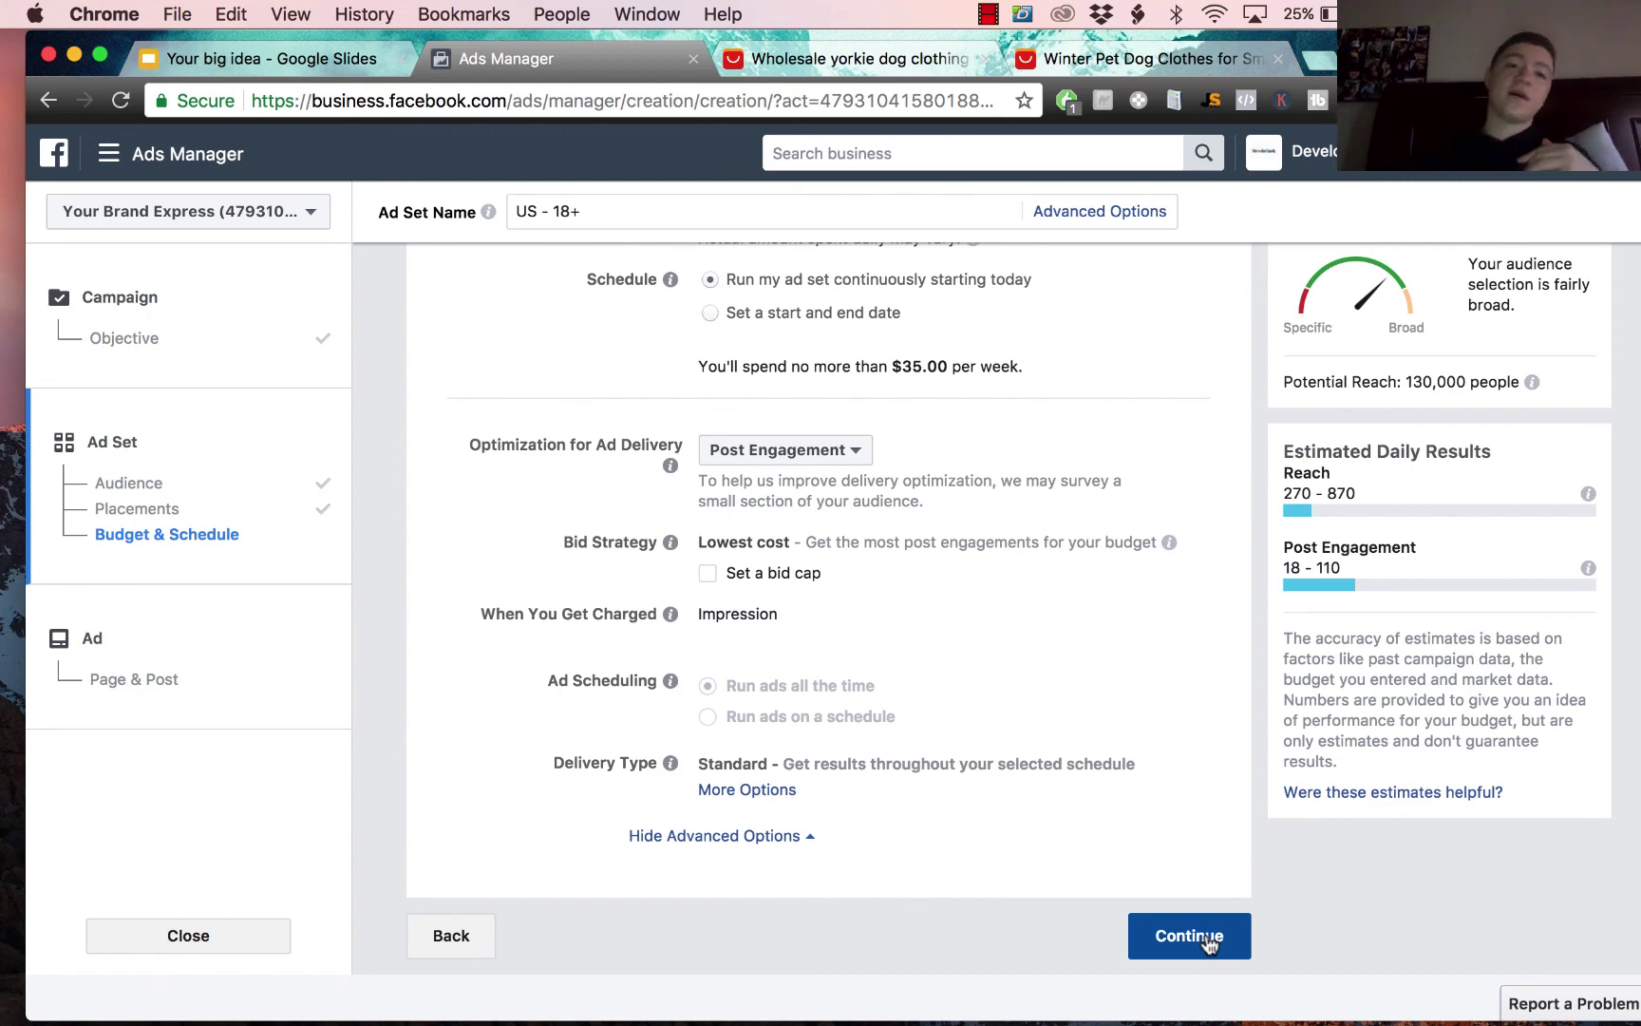
# Step: Switch to the Your big idea presentation in Google Slides and show the Optimize For Conversions slide
pyautogui.click(323, 61)
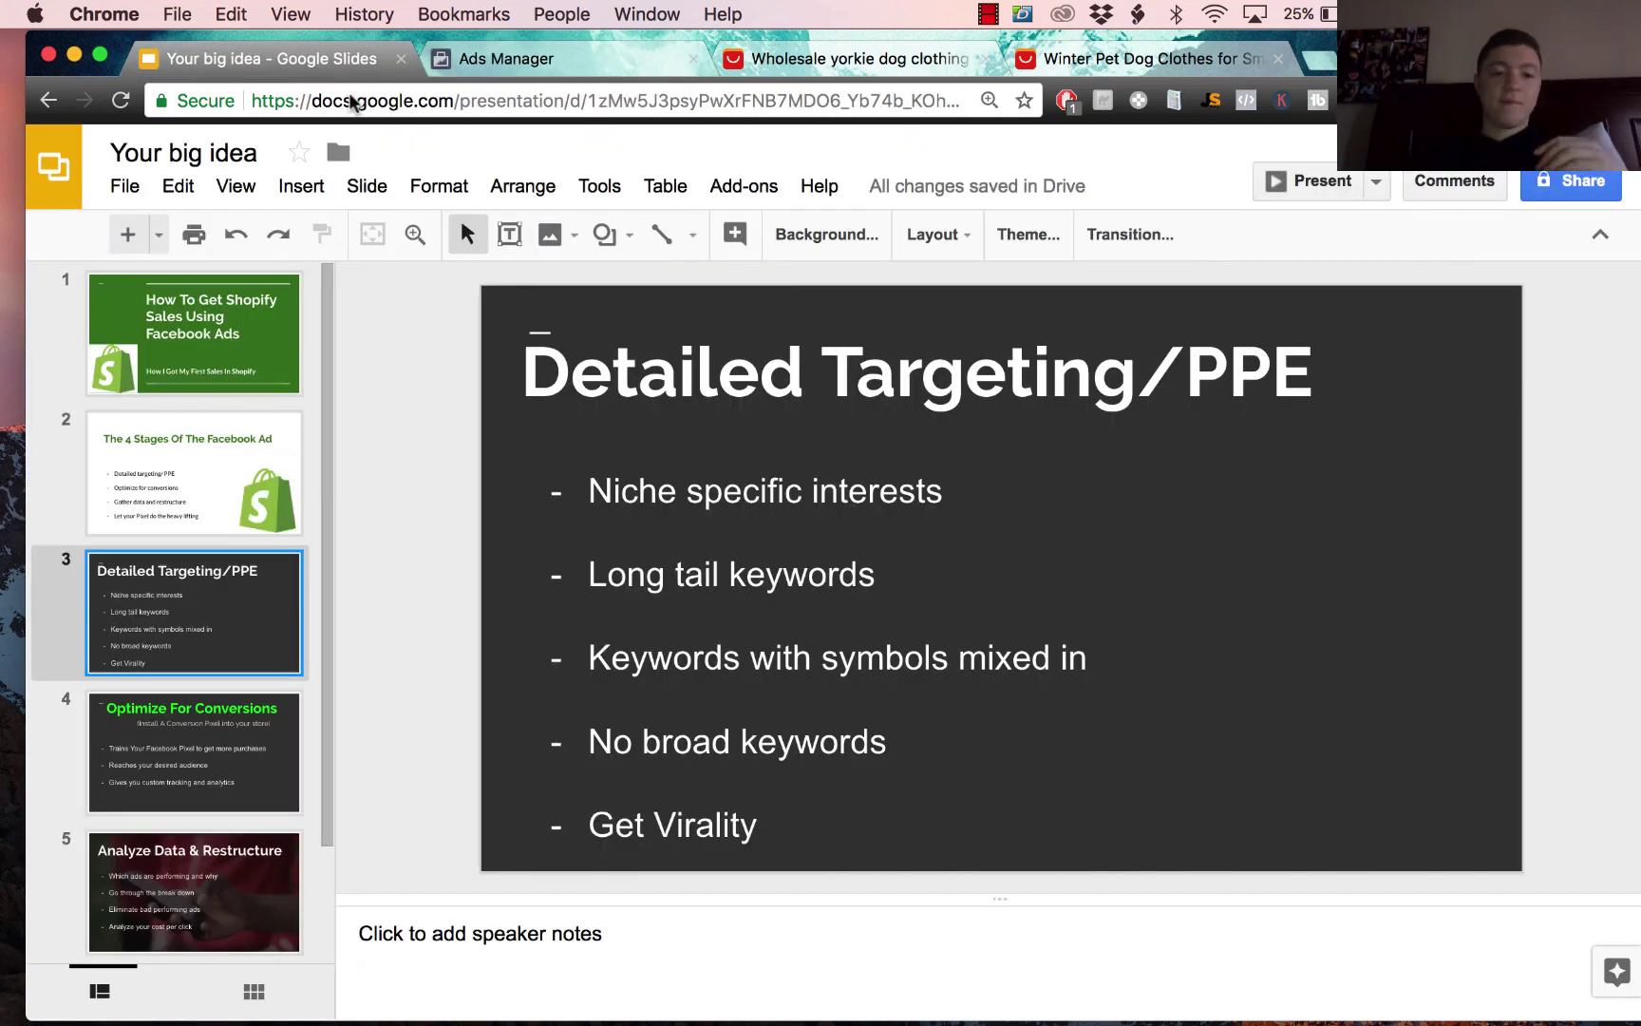
pyautogui.click(145, 714)
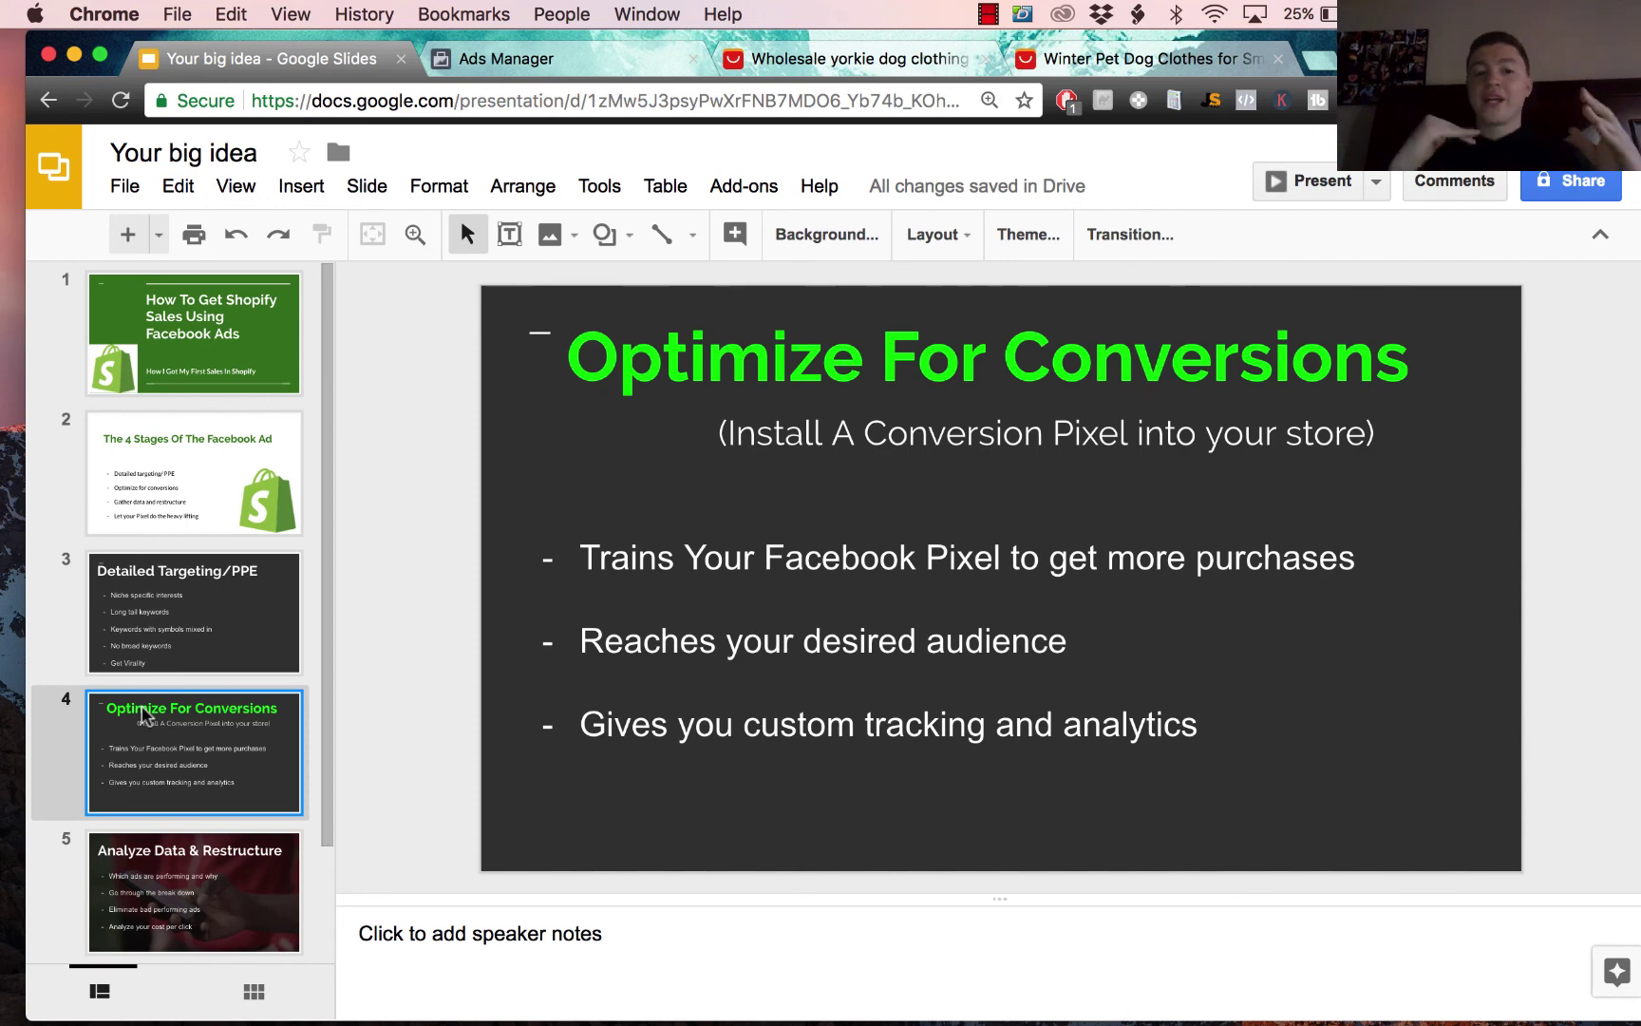